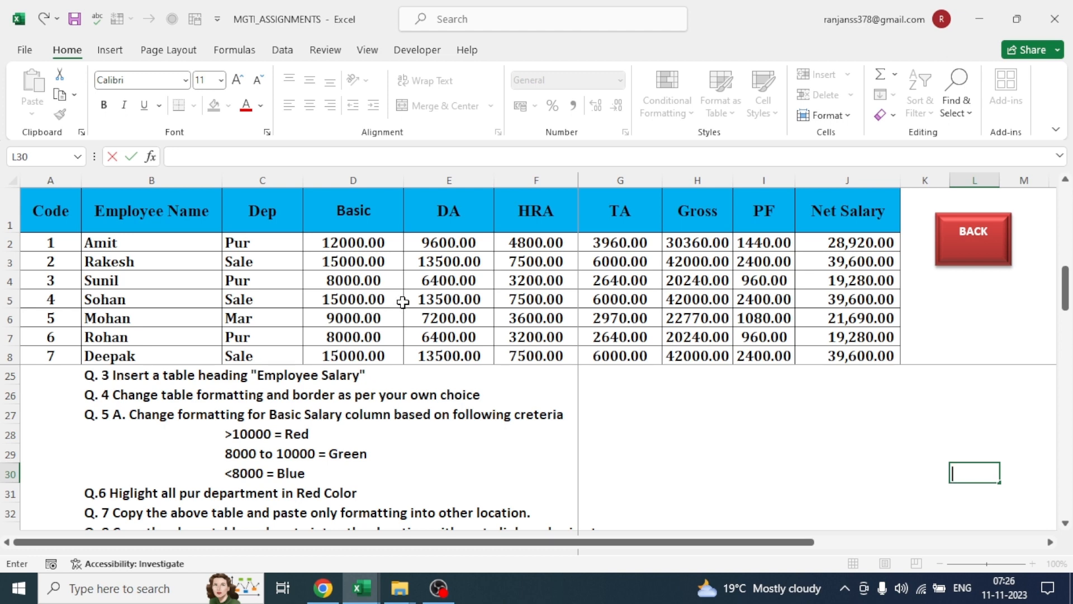
Step: Review the salary table's Net Salary formula, the AutoSum functions and the assignment questions up to question 4 on formatting and borders
left_click(841, 245)
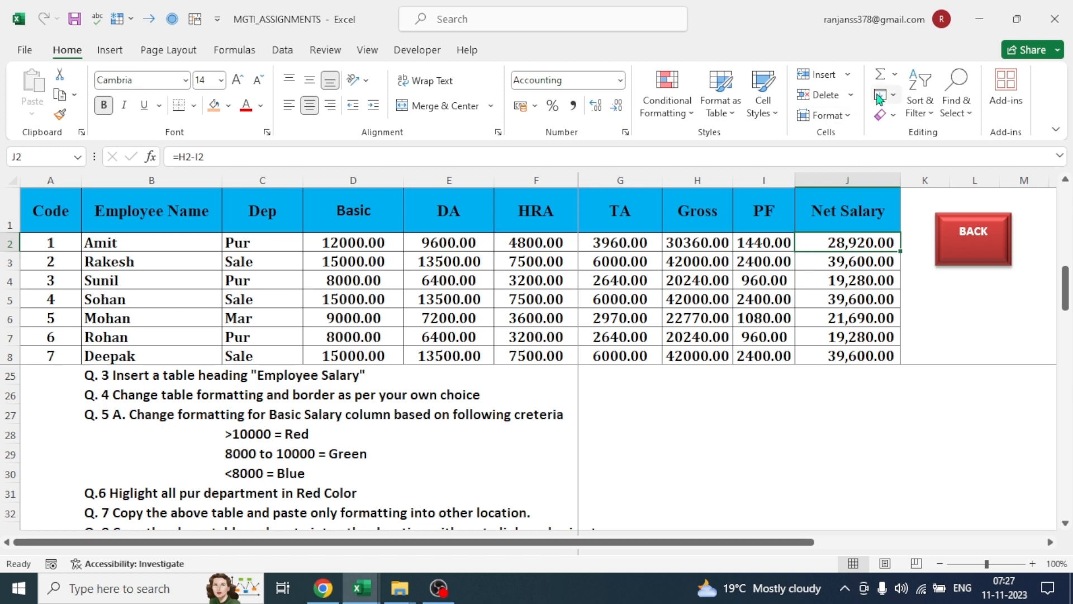
left_click(896, 76)
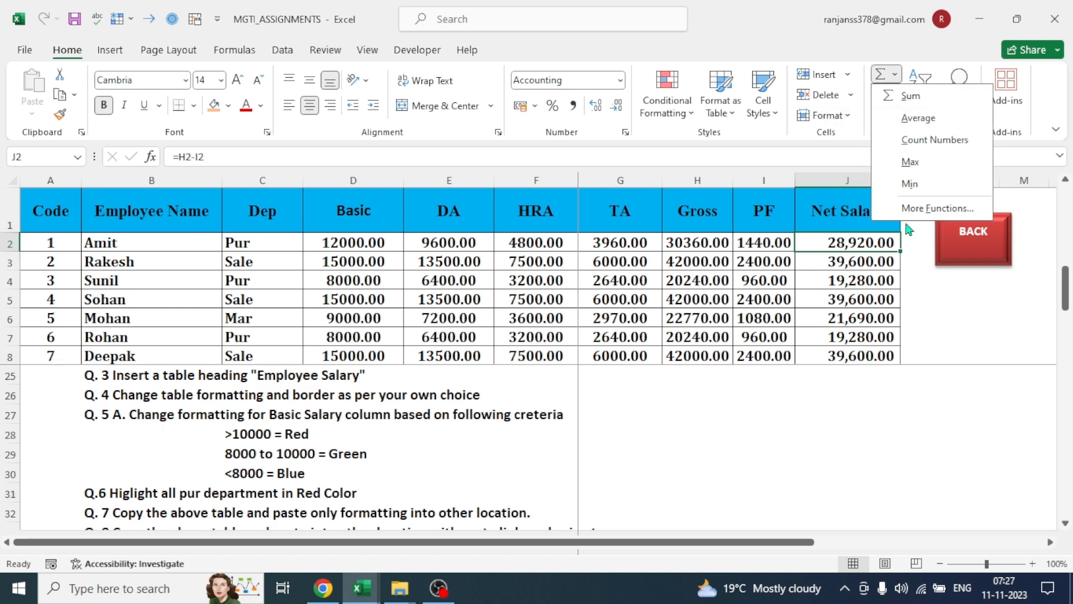
left_click(992, 375)
scroll(941, 512, "up", 3)
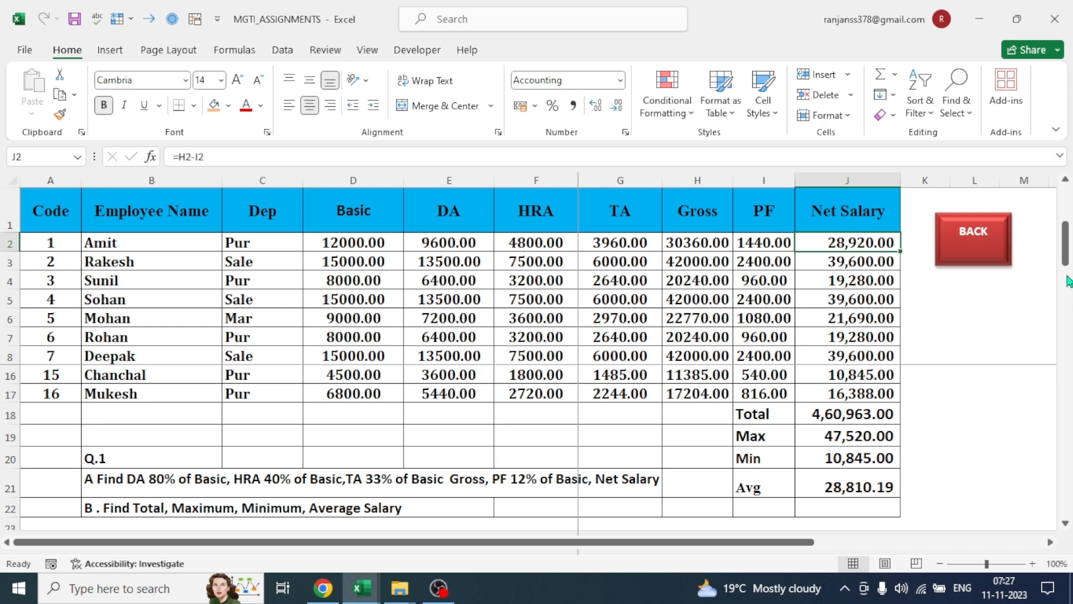
left_click_drag(1067, 257, 1067, 299)
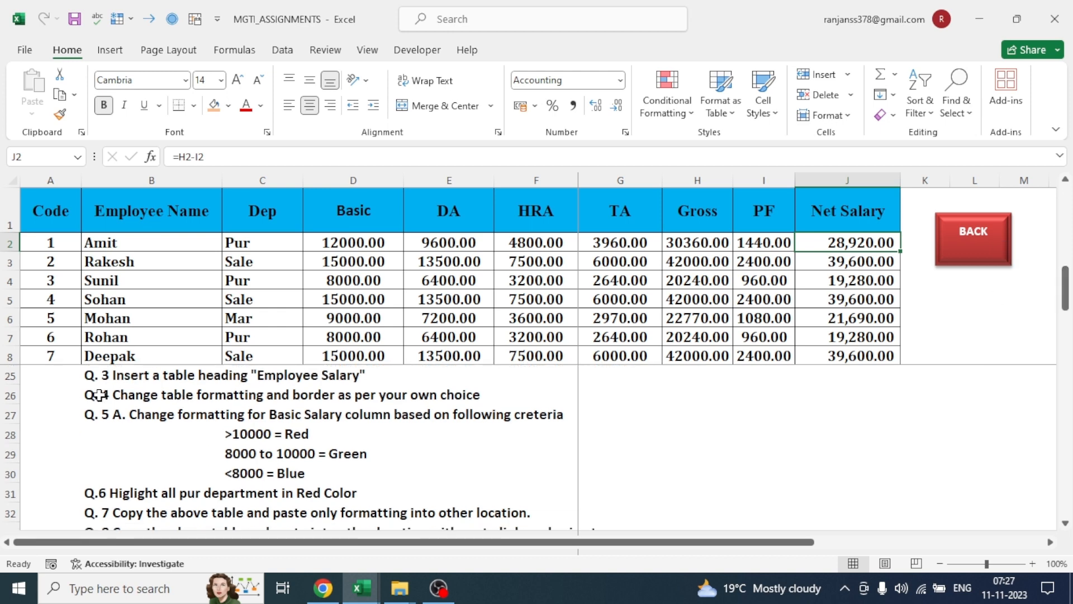
left_click_drag(88, 394, 508, 399)
left_click_drag(1066, 290, 1069, 268)
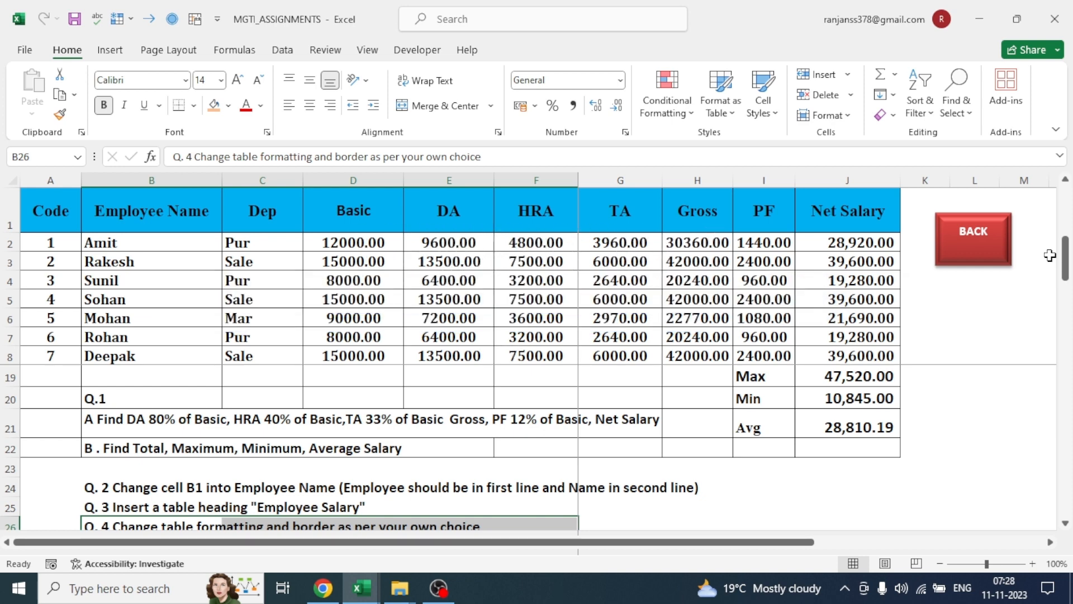
Step: Go back to the home sheet, look over the salary table on the JOBS sheet and return home
left_click(970, 235)
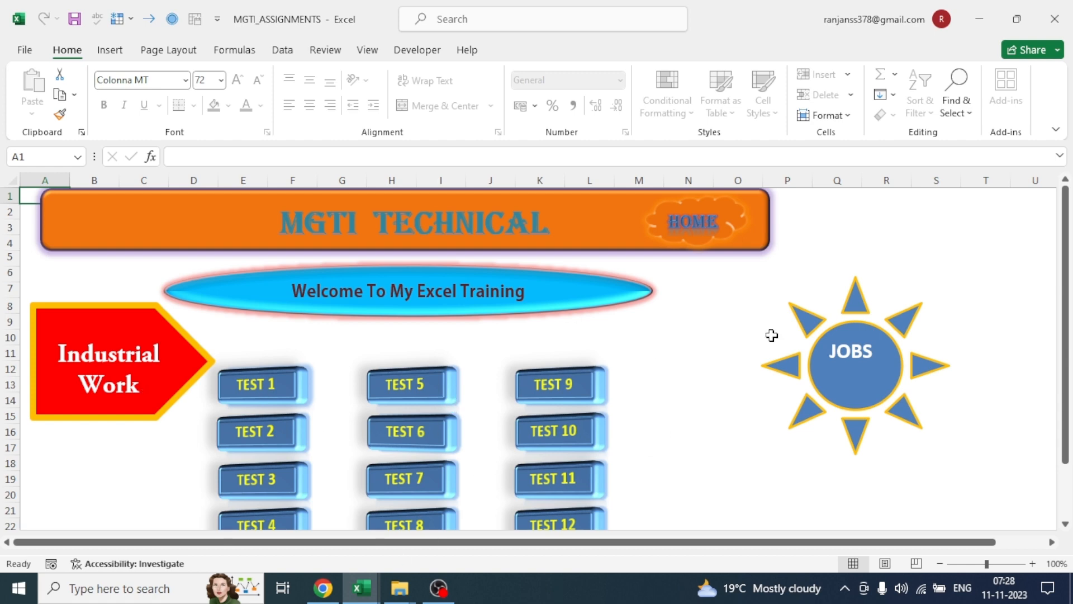
left_click(834, 374)
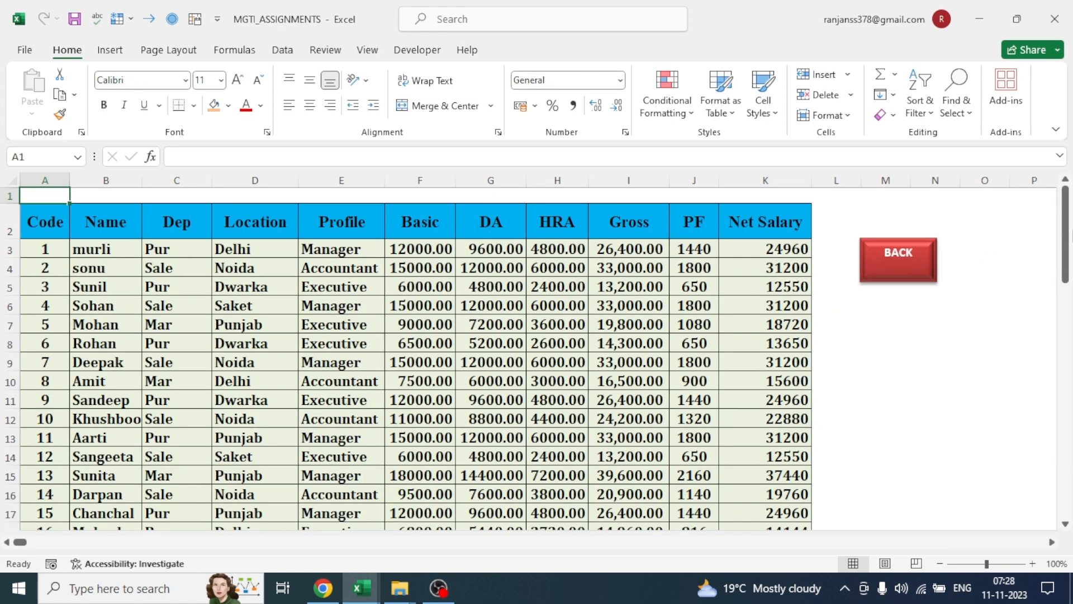
mouse_move(1070, 234)
left_mouse_down()
mouse_move(1070, 465)
mouse_move(1067, 230)
left_mouse_up()
left_click(895, 251)
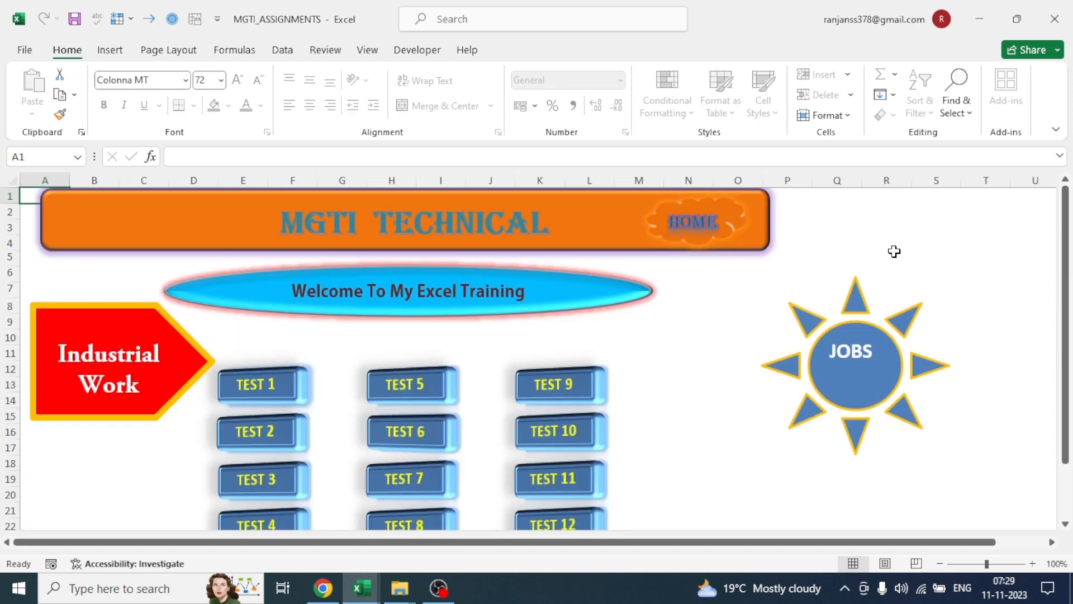
Step: Open the TEST 1 sheet and examine question 5's colour criteria for the Basic Salary column and the Conditional Formatting options
left_click(278, 389)
left_click_drag(1066, 258, 1069, 308)
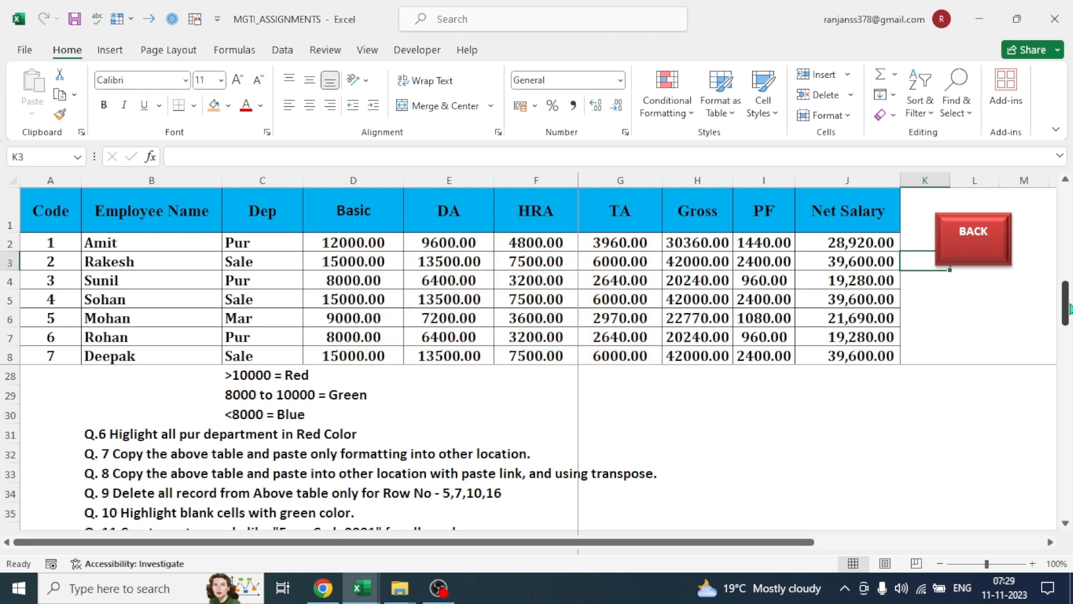
scroll(230, 443, "up", 1)
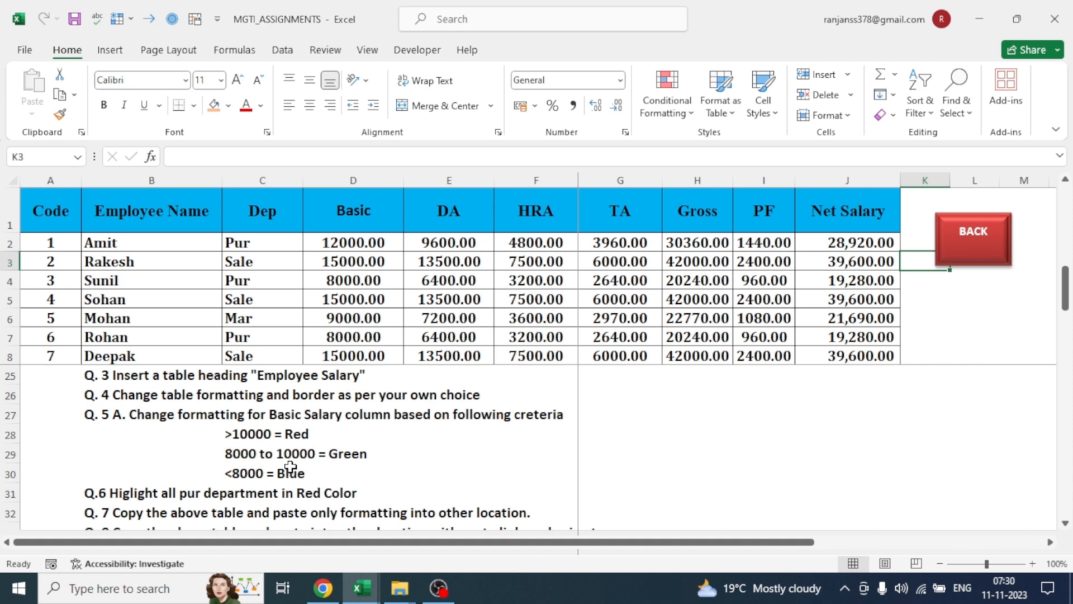
left_click(678, 105)
left_click(482, 429)
Step: Highlight values greater than 10000 in the Basic column from D2 down to row 18 with Light Red Fill with Dark Red Text
left_click_drag(1068, 288, 1069, 200)
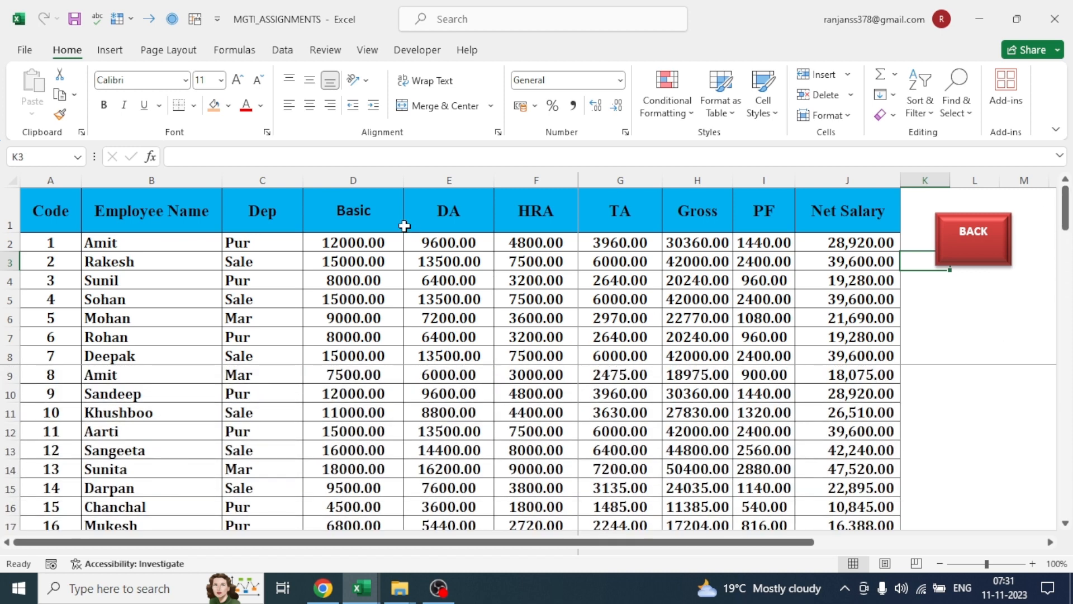
left_click(356, 243)
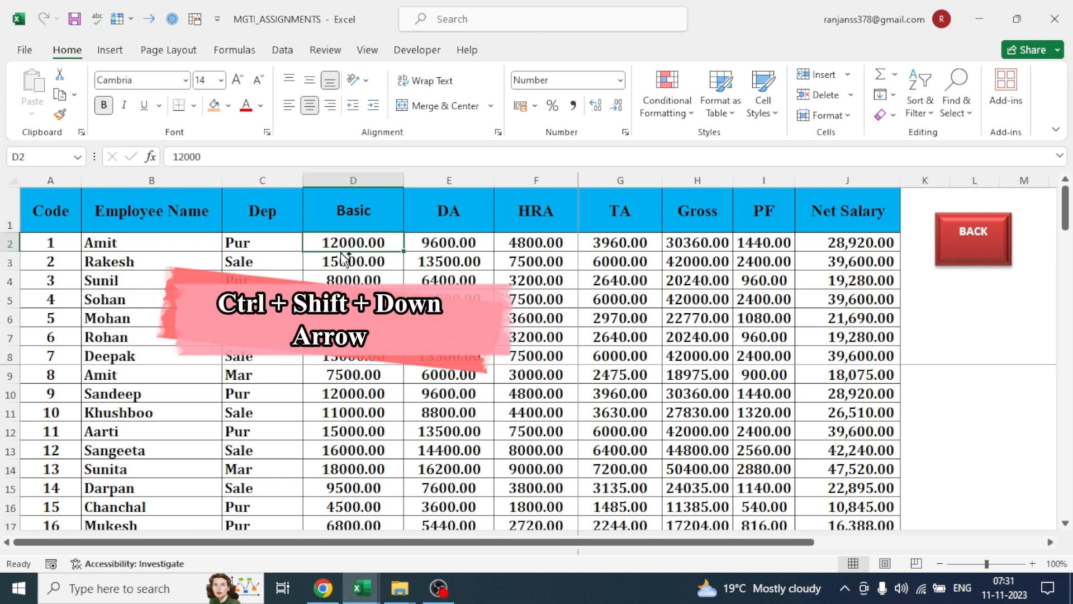
key("ctrl+shift+Down")
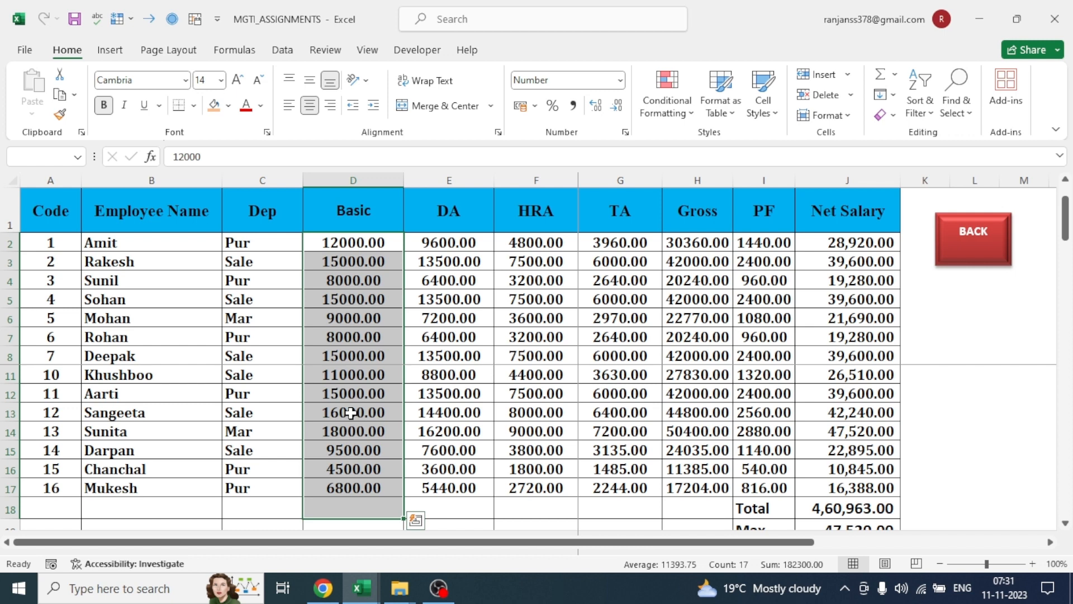
left_click(686, 116)
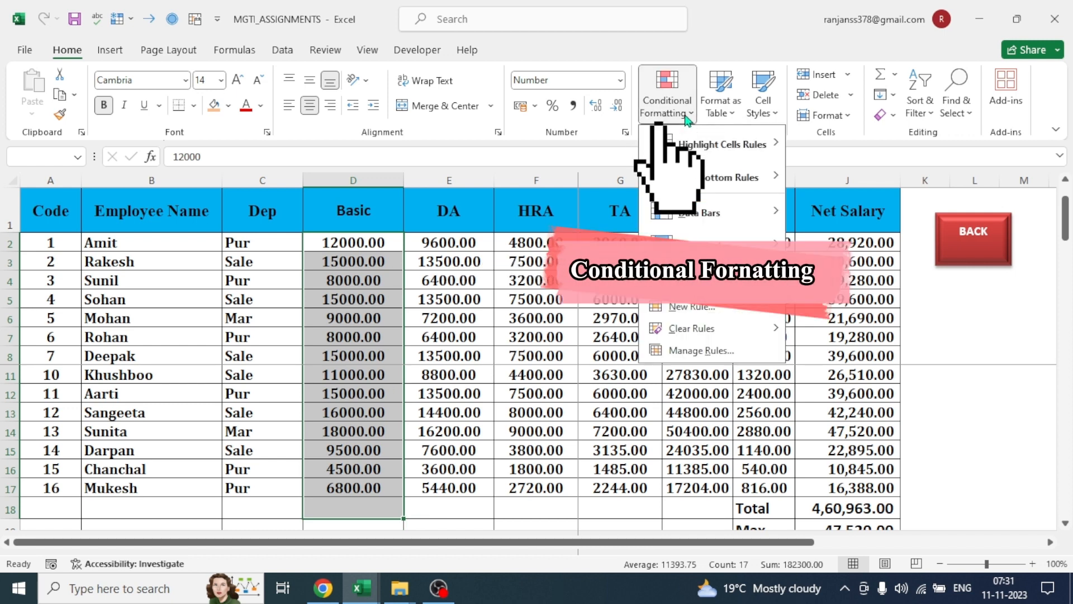
mouse_move(715, 156)
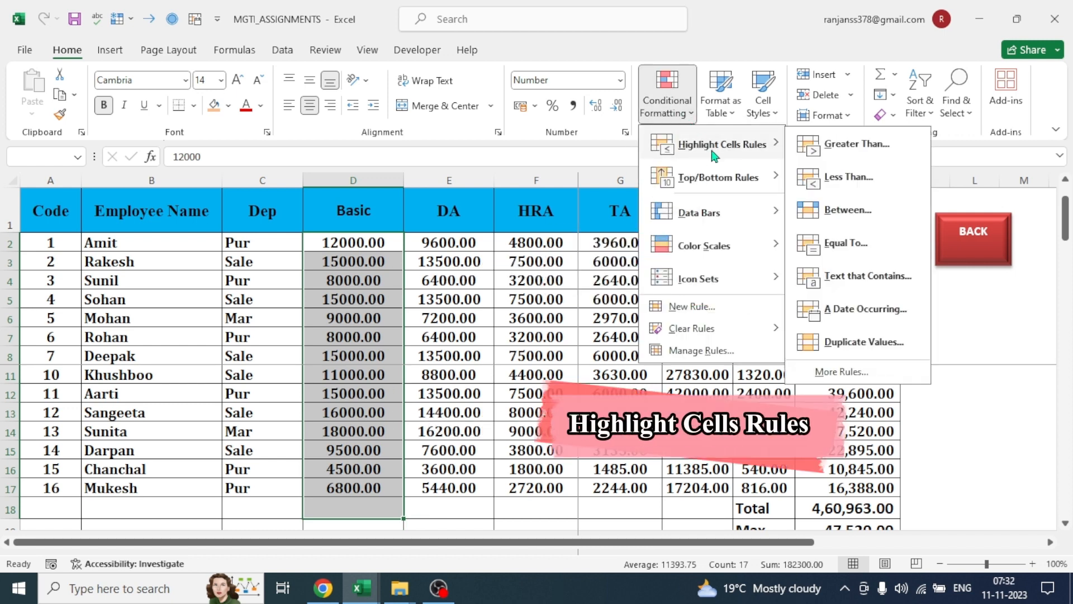
left_click(843, 146)
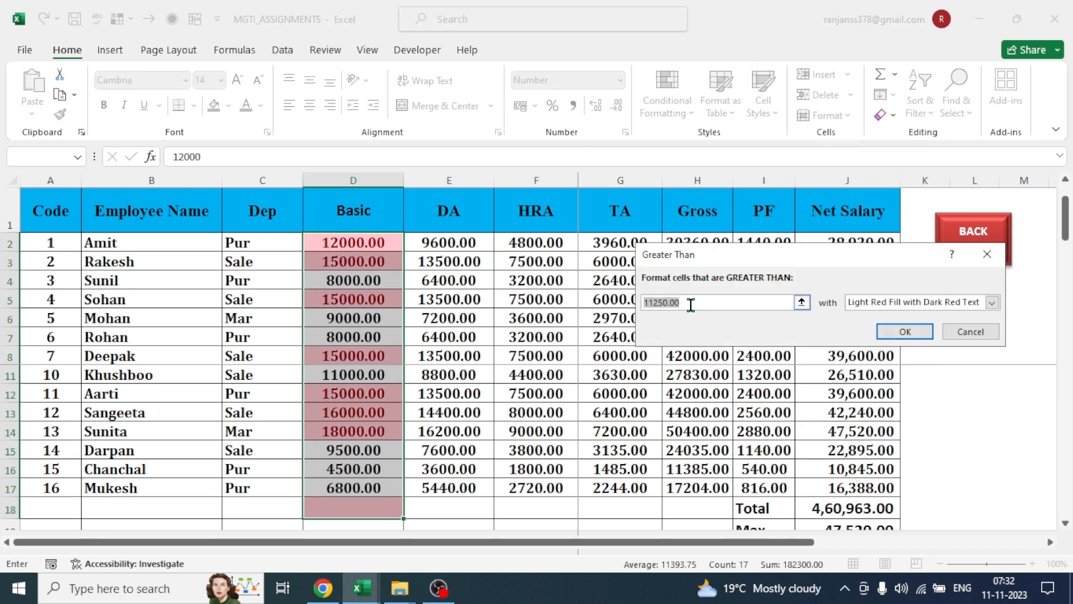
type("10000")
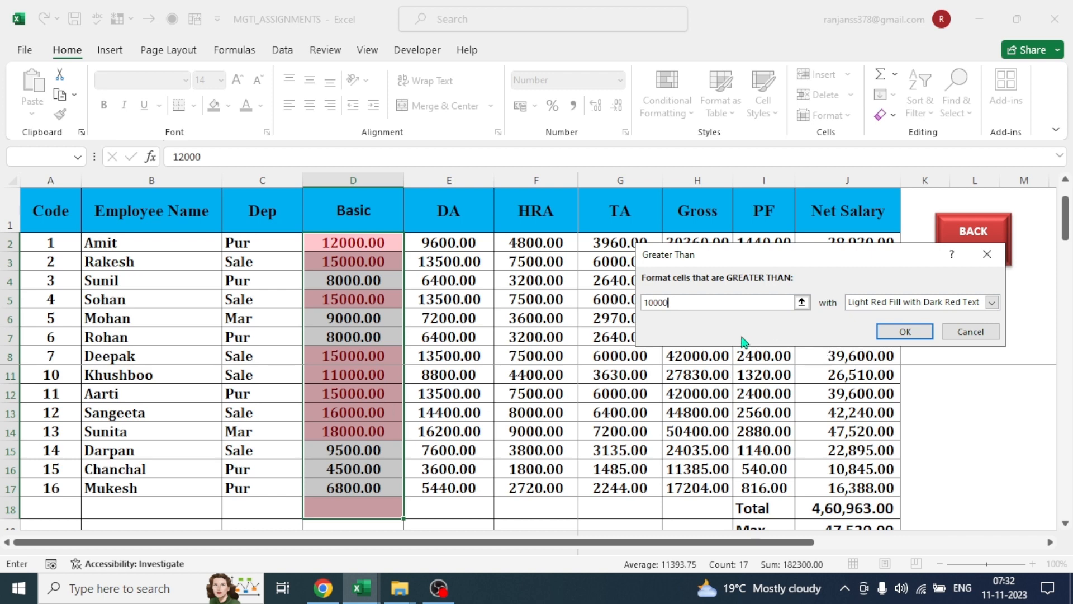
left_click(906, 332)
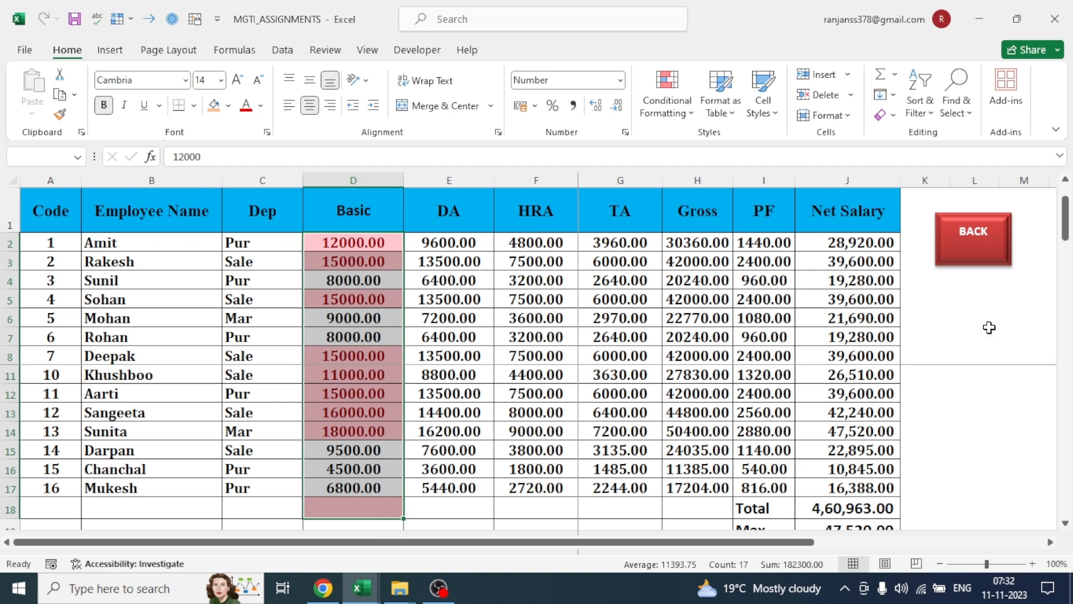
Step: Add a Between rule to the Basic column that formats values from 8000 to 10000 with Green Fill with Dark Green Text
left_click_drag(1065, 224, 1065, 280)
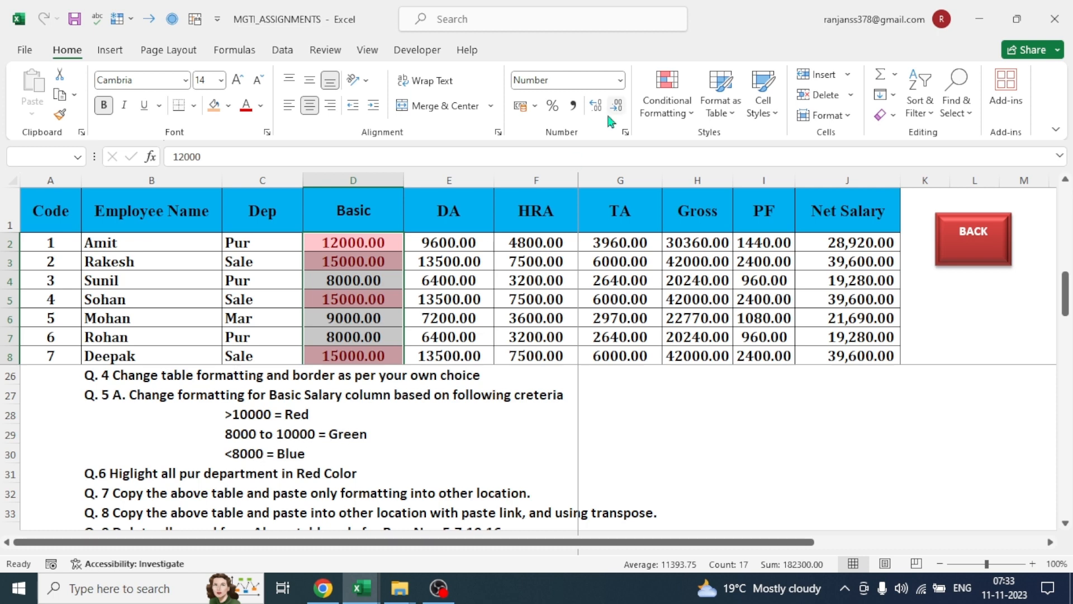
left_click(668, 88)
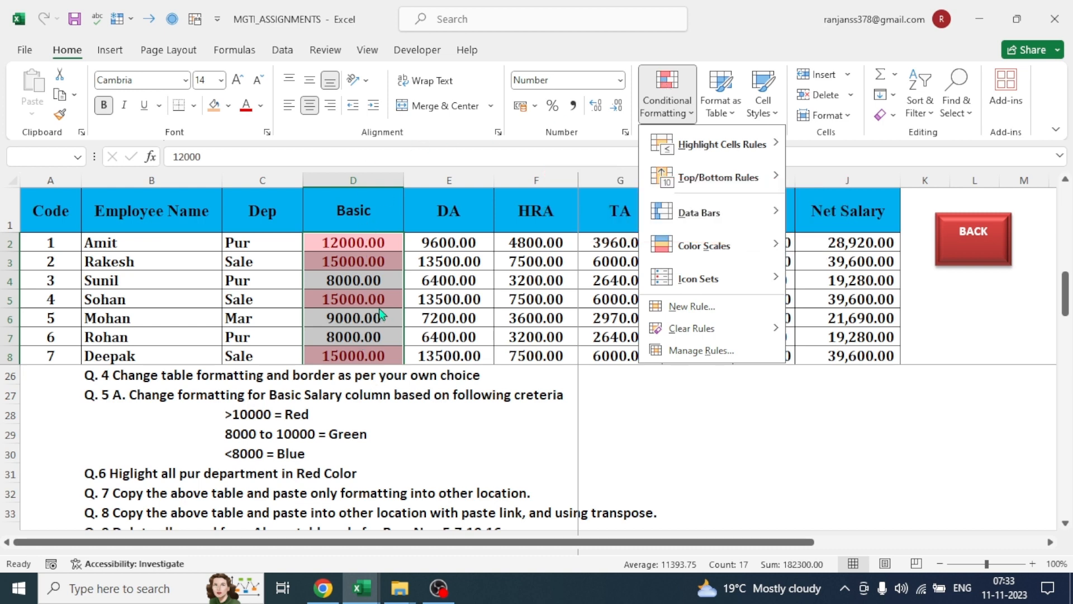
mouse_move(705, 151)
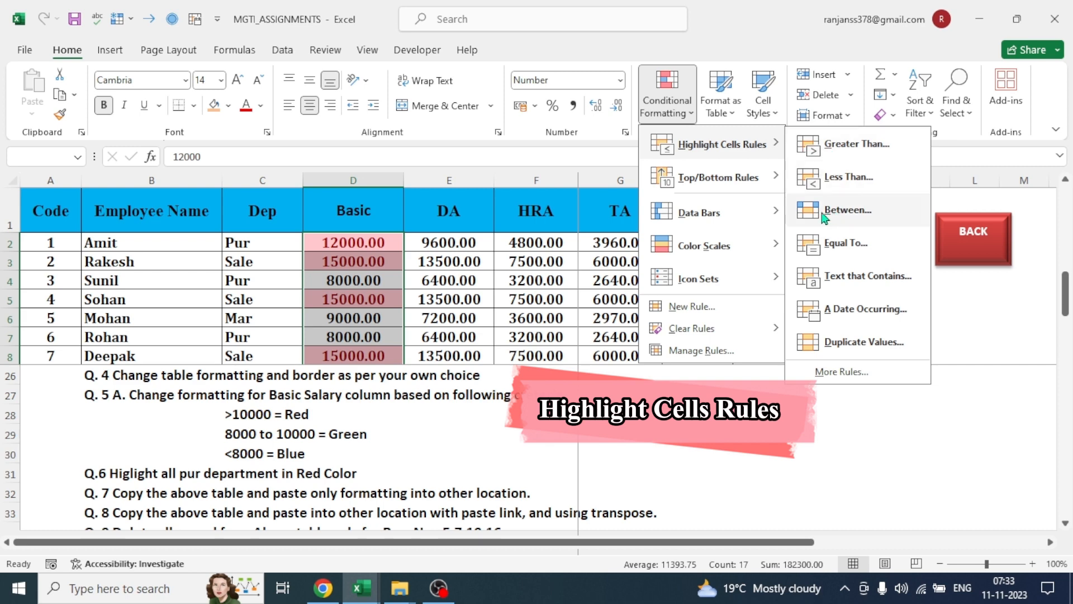
left_click(837, 213)
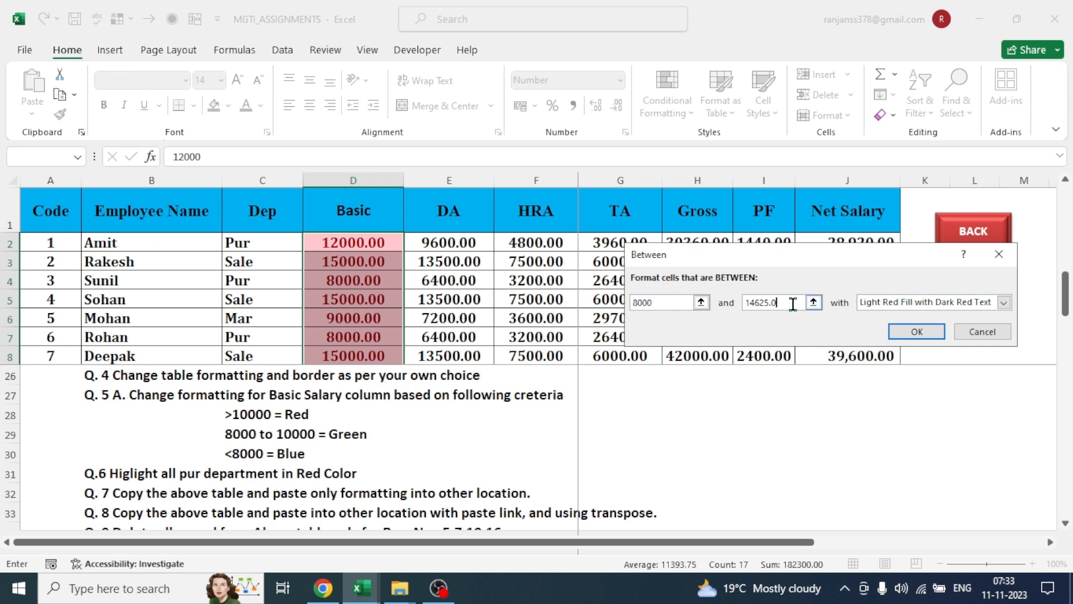
key("BackSpace")
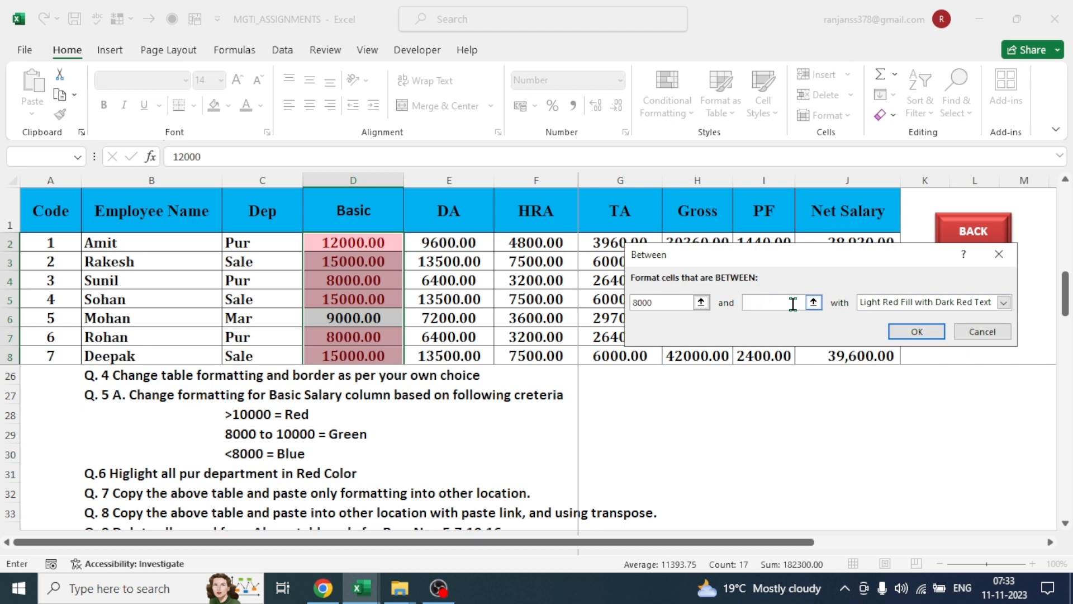
type("0000")
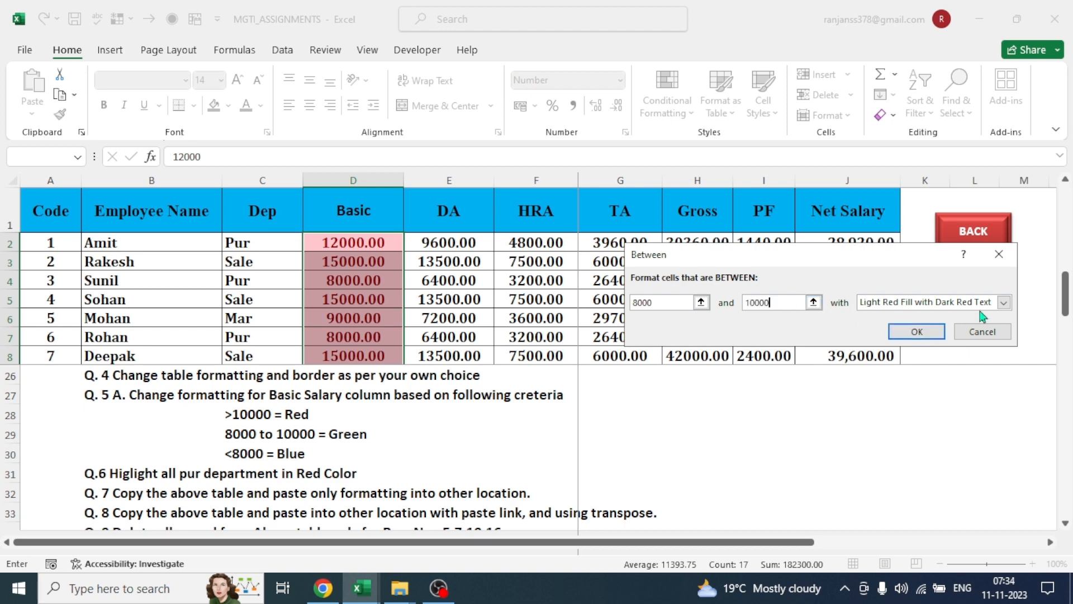
left_click(1005, 303)
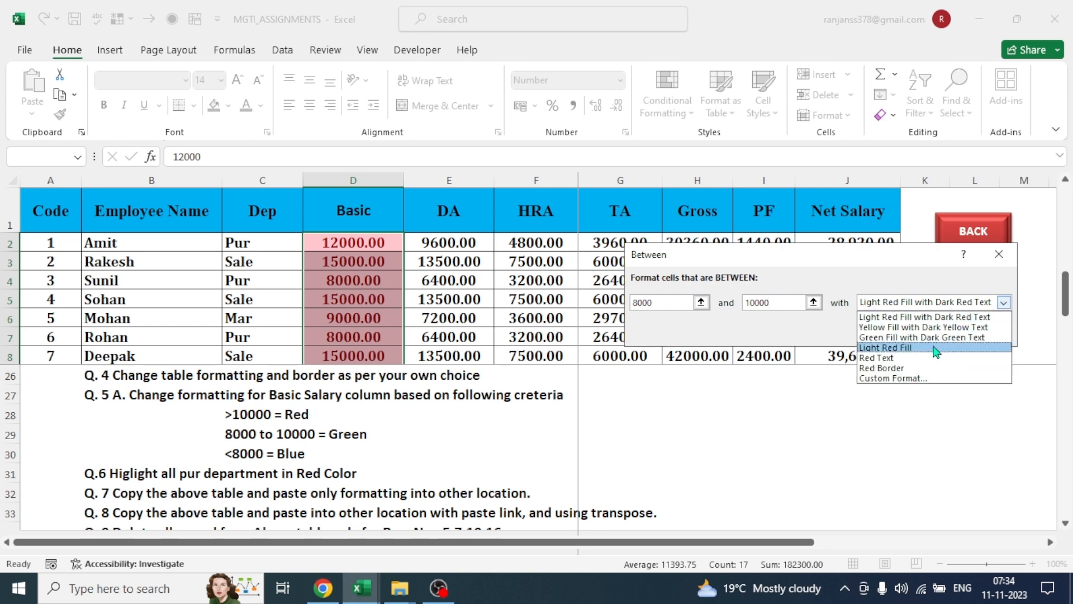
left_click(948, 337)
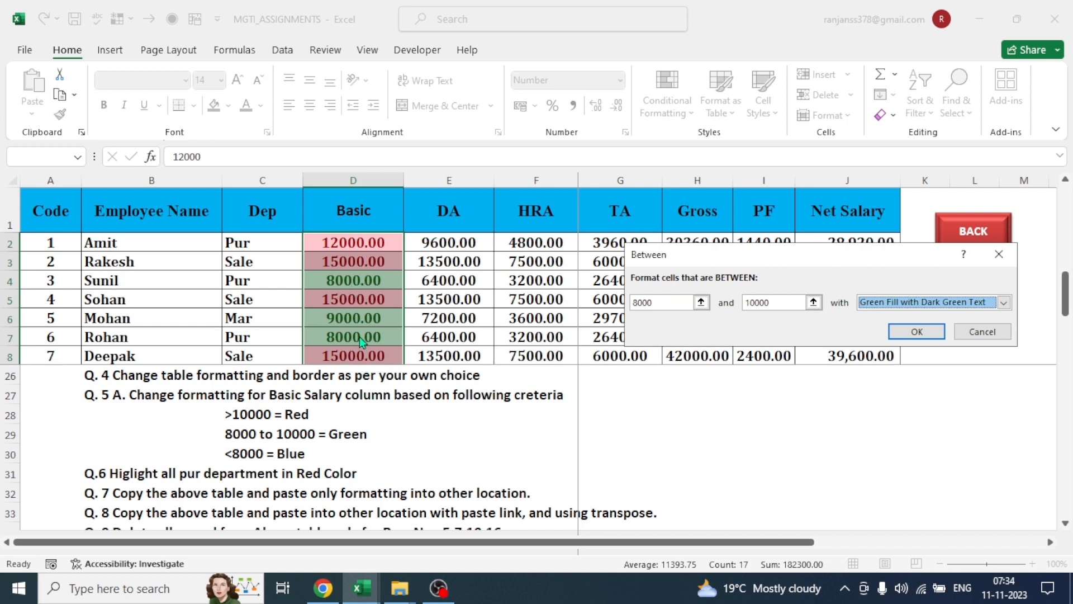
left_click(924, 332)
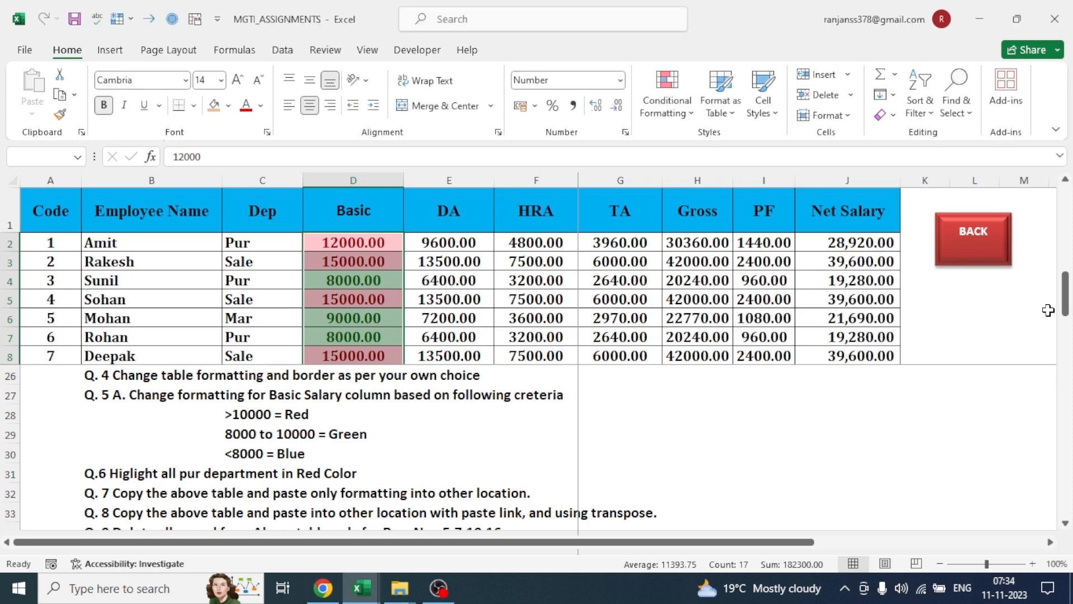
Step: Start a Less Than highlighting rule for the selected Basic salaries and enter 80000 as its threshold
left_click_drag(1065, 307, 1066, 155)
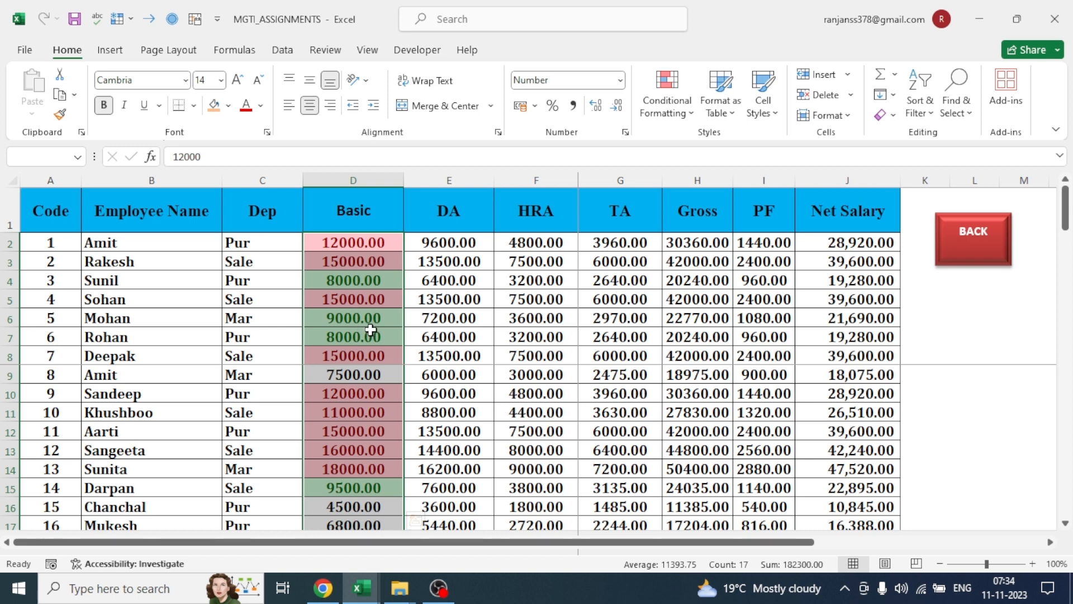
scroll(240, 464, "down", 6)
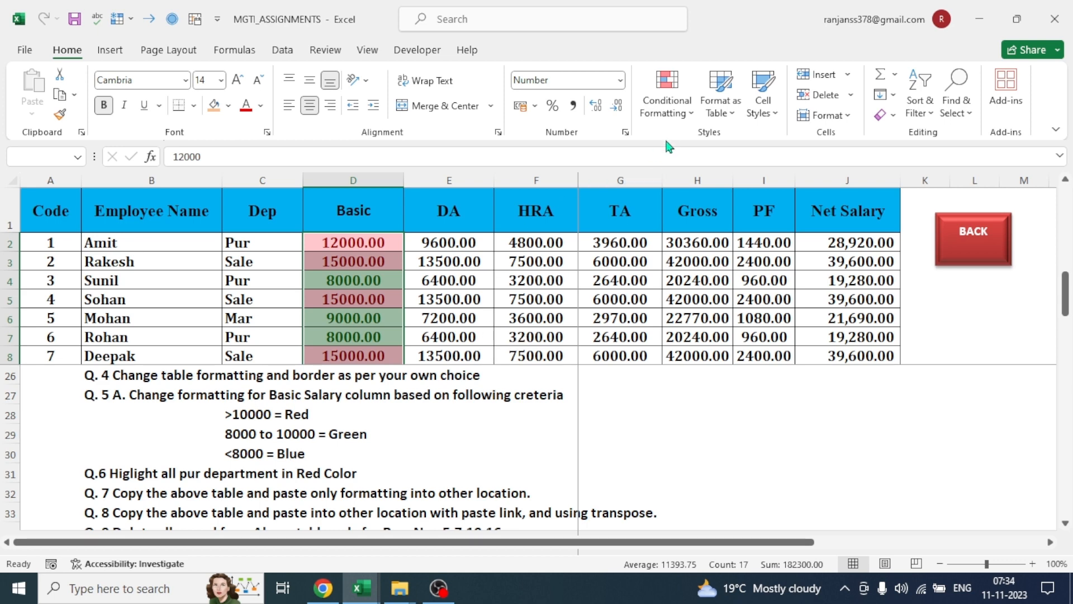
left_click(668, 110)
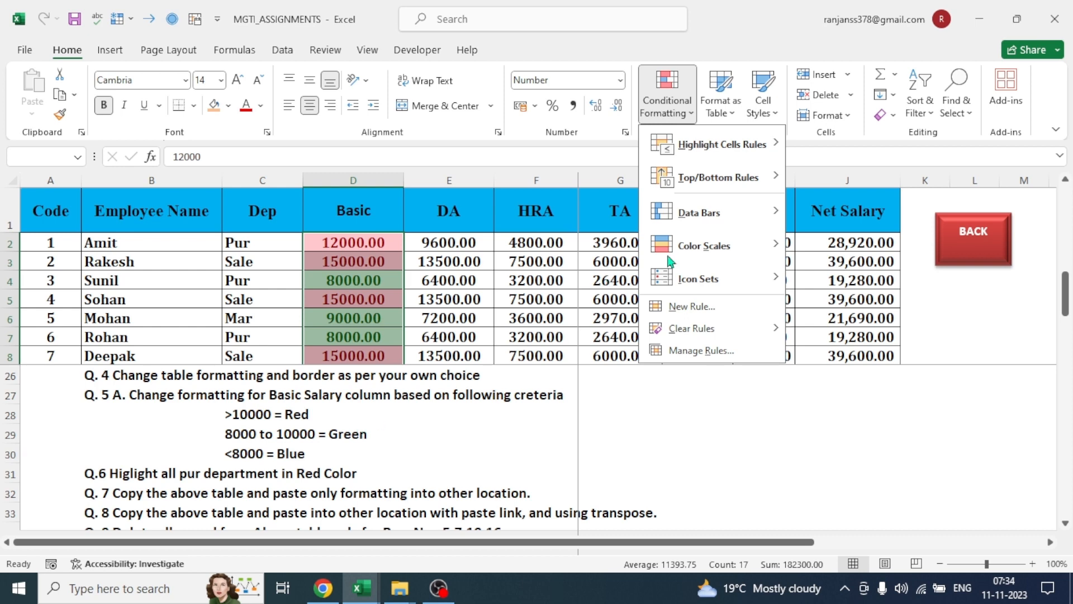
mouse_move(714, 145)
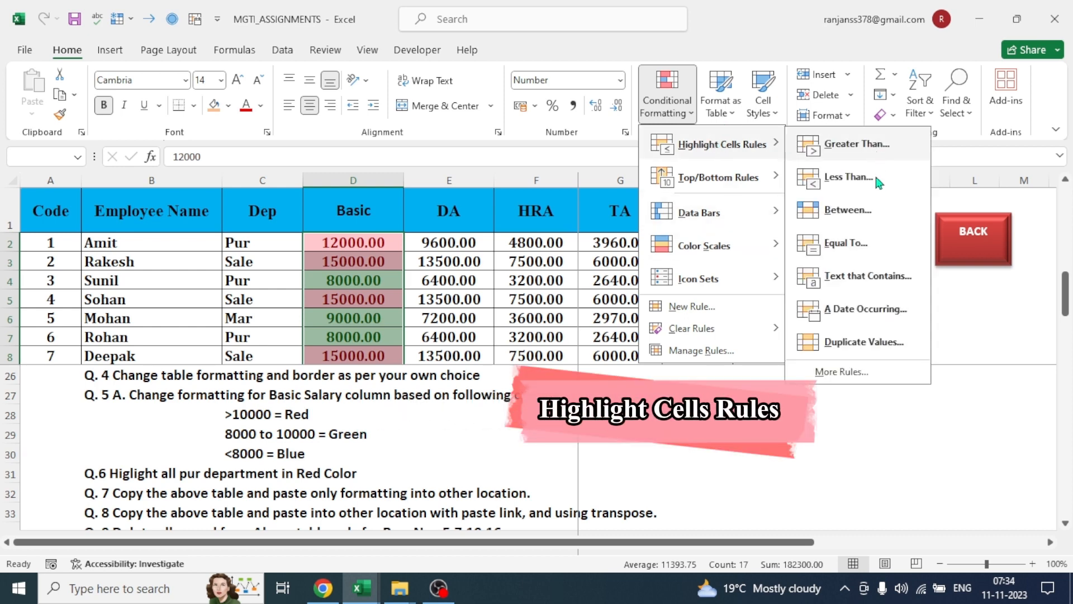
left_click(836, 178)
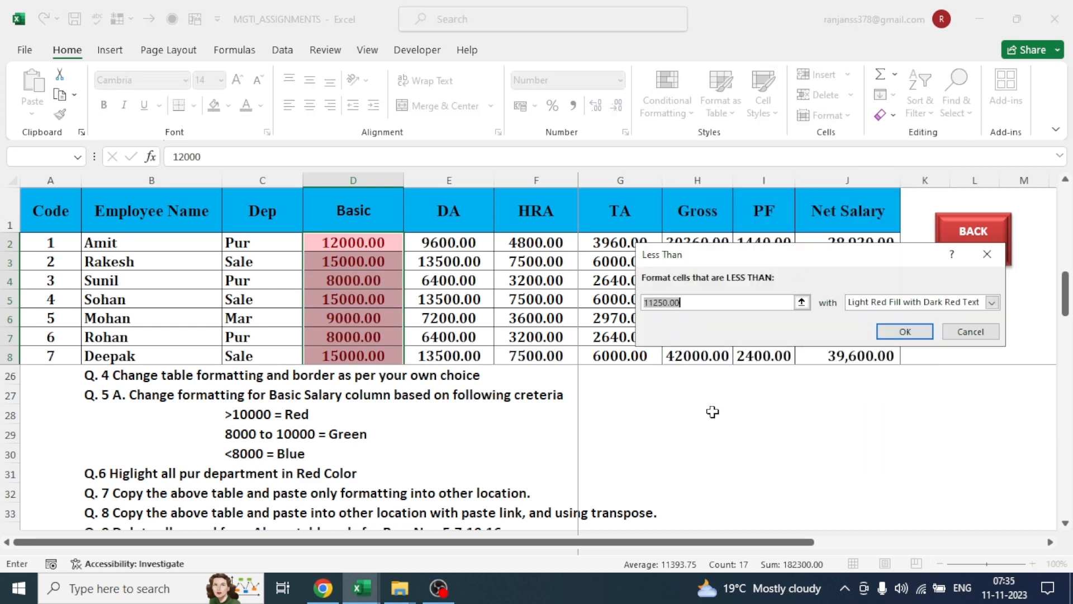
key("BackSpace")
type("80000")
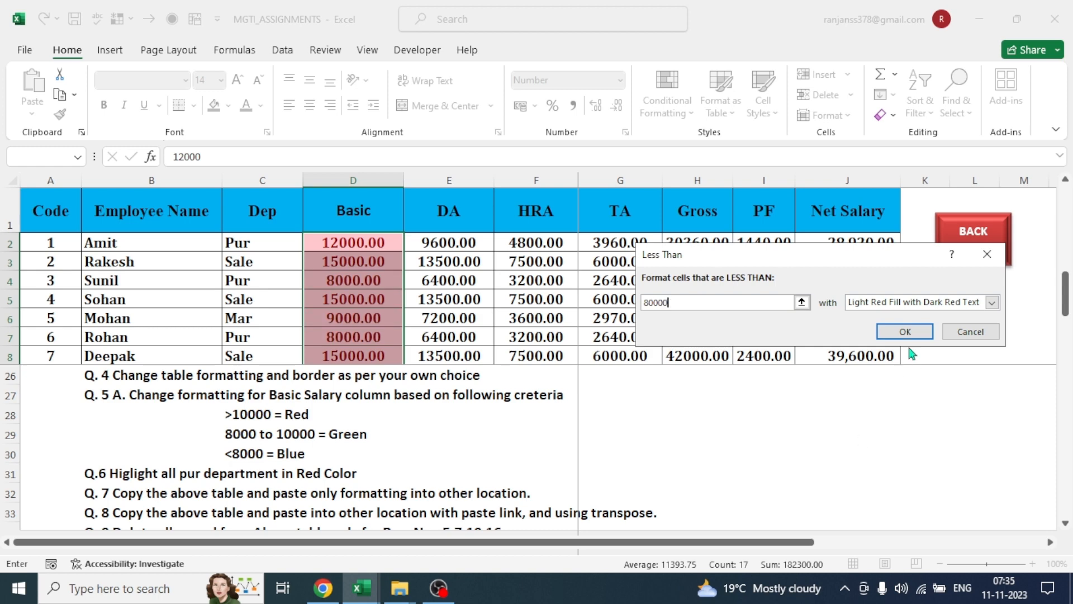
Step: Give the Less Than rule a custom format with white font and light blue fill, correct its threshold to 8000 and apply it
left_click(992, 304)
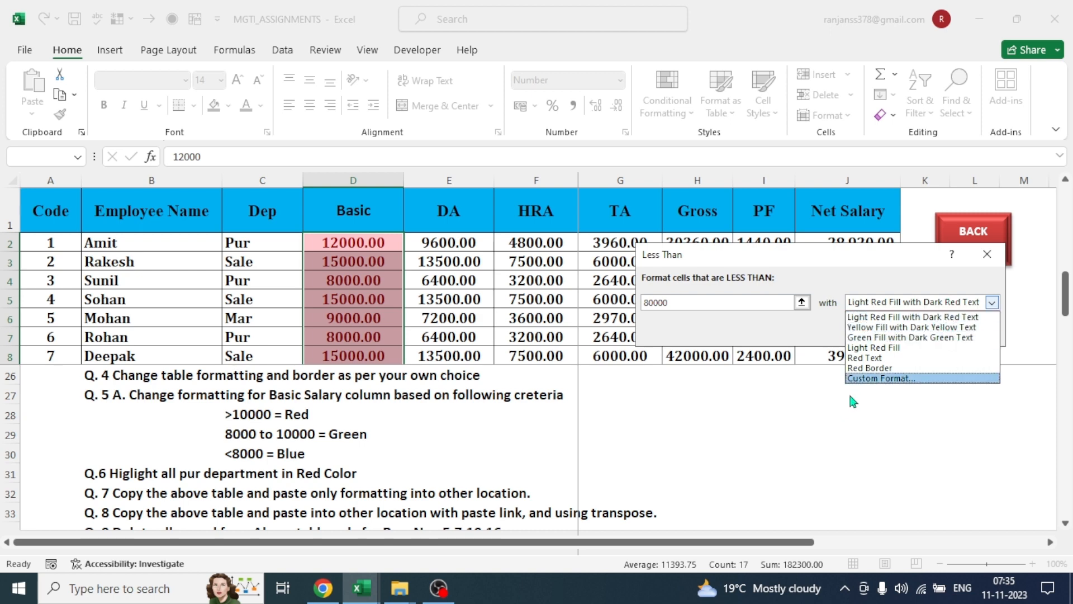
left_click(874, 378)
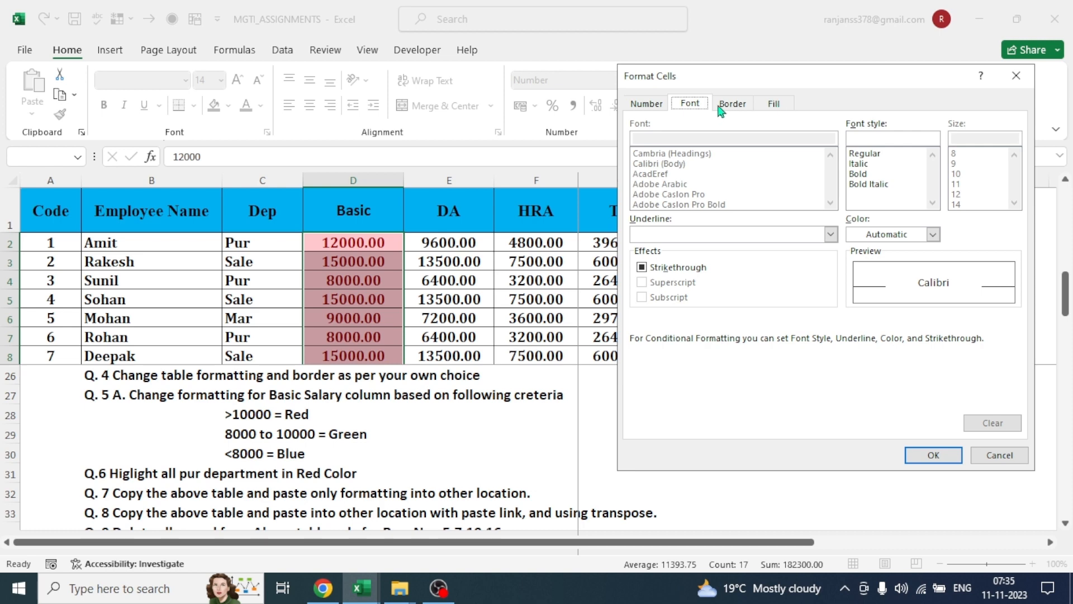
left_click(933, 234)
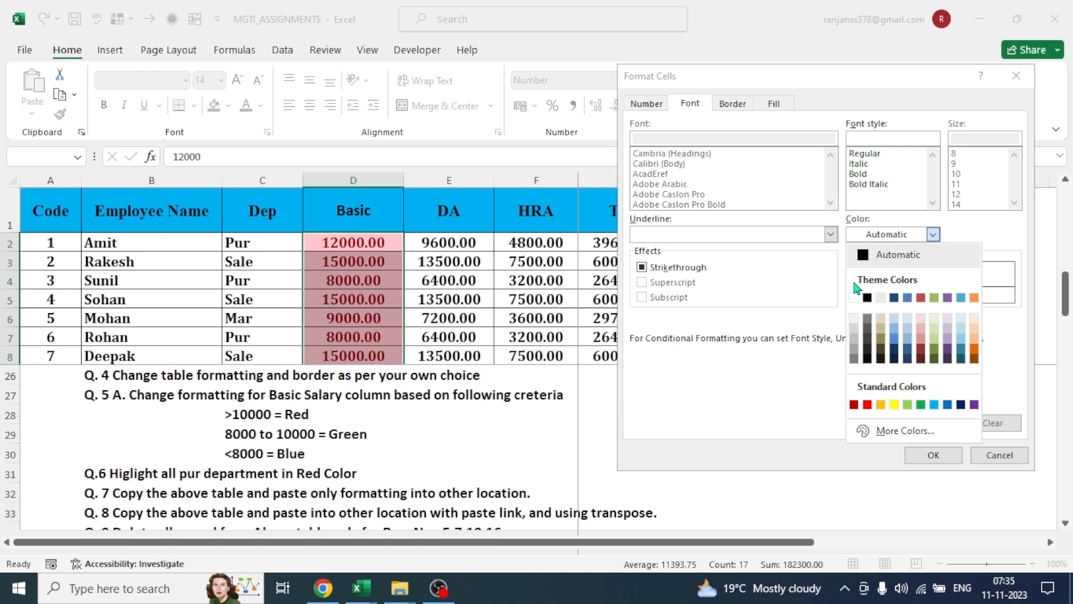
left_click(854, 298)
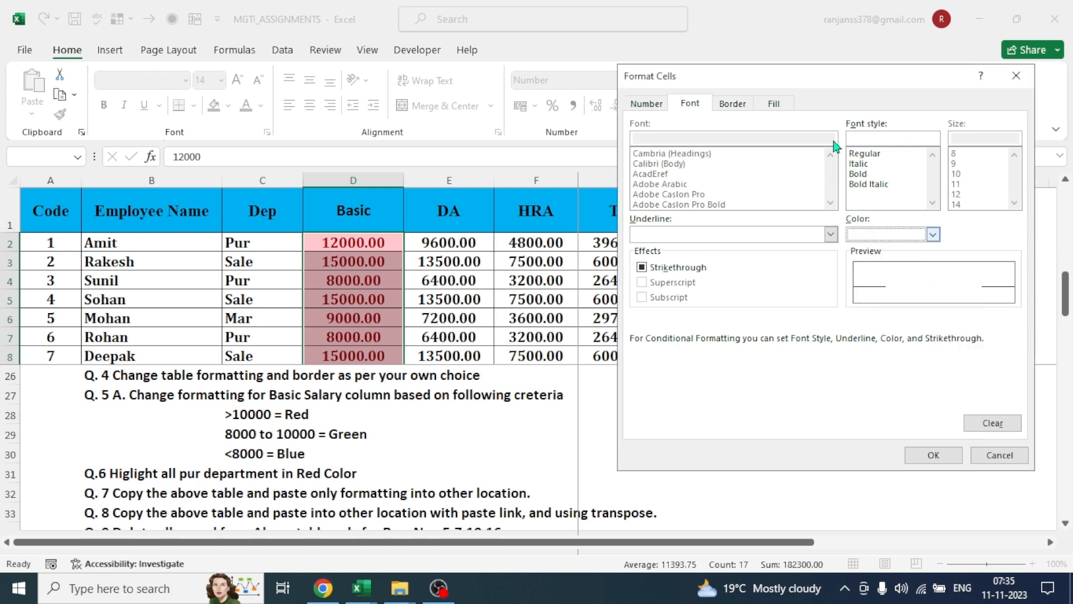
left_click(778, 109)
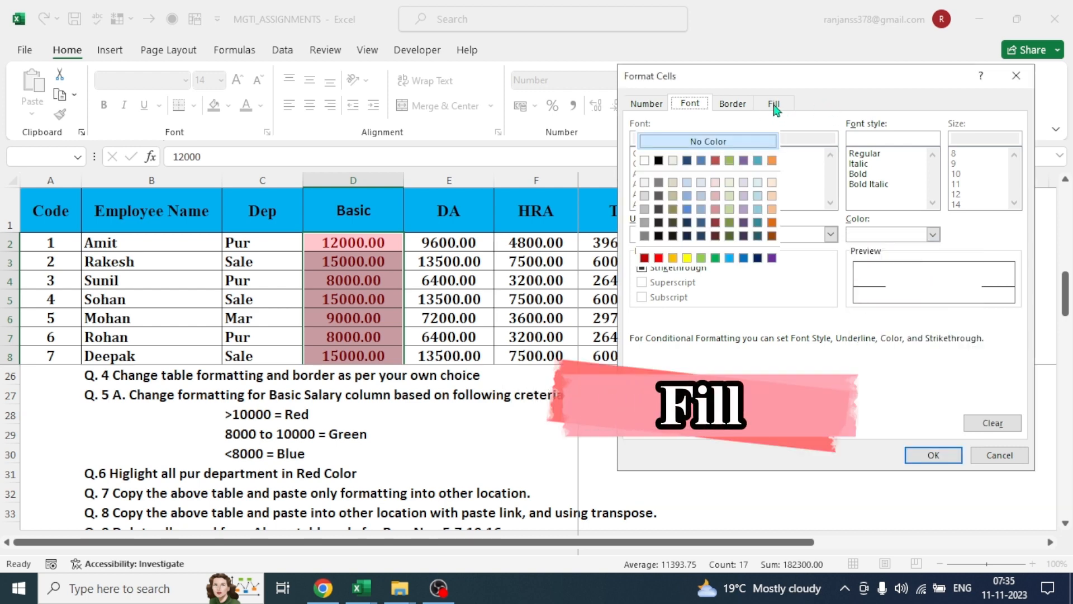
left_click(729, 257)
key("Return")
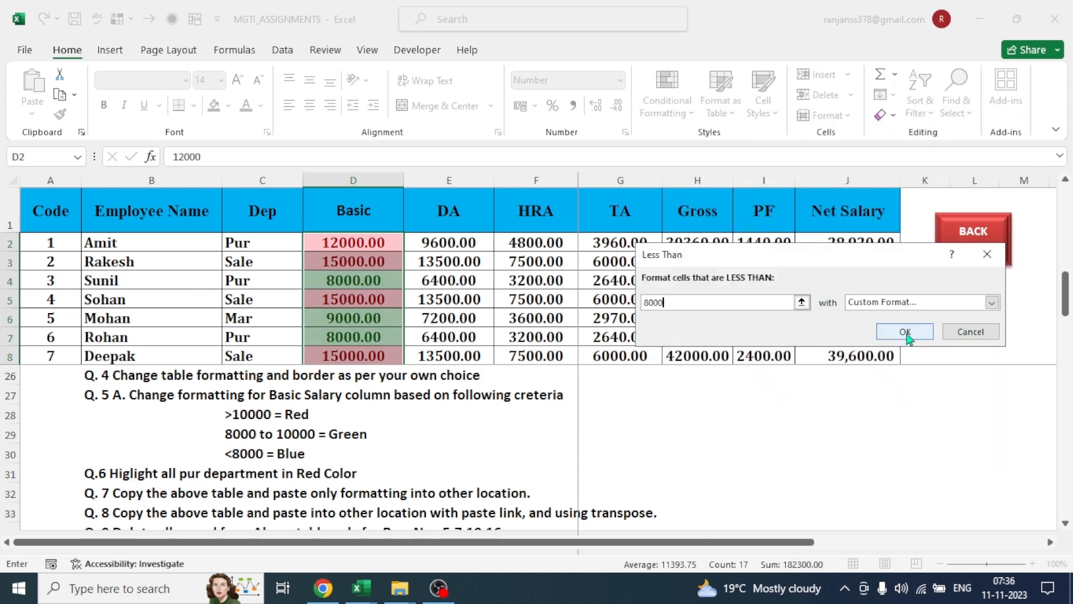
left_click(894, 332)
Step: Highlight cells containing the text Pur in the Dep column, from C2 down to C17, with Light Red Fill with Dark Red Text
left_click_drag(1068, 299, 1066, 161)
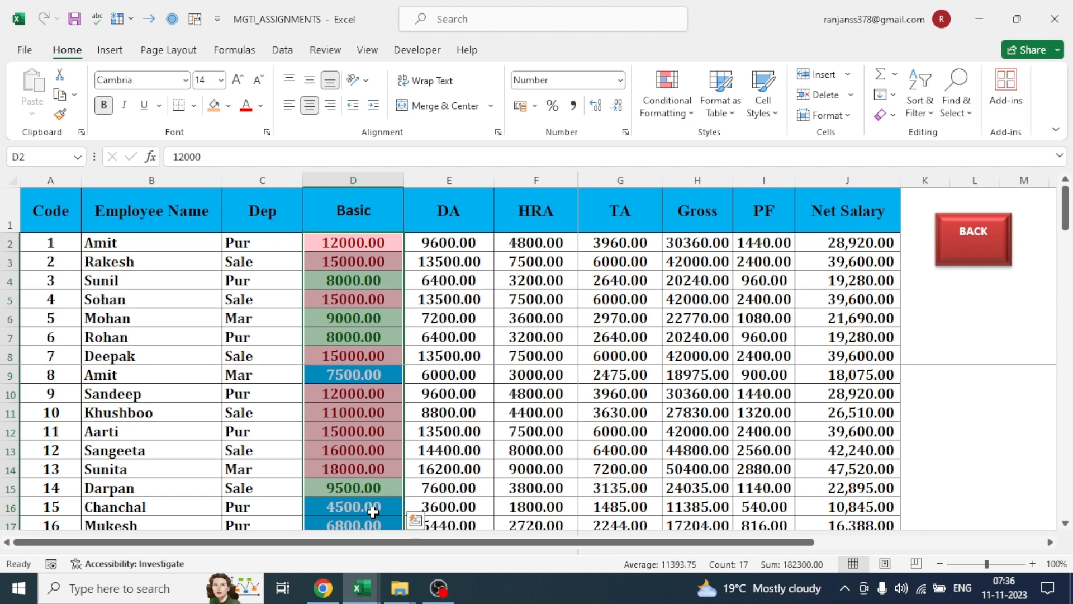
left_click_drag(1064, 206, 1065, 291)
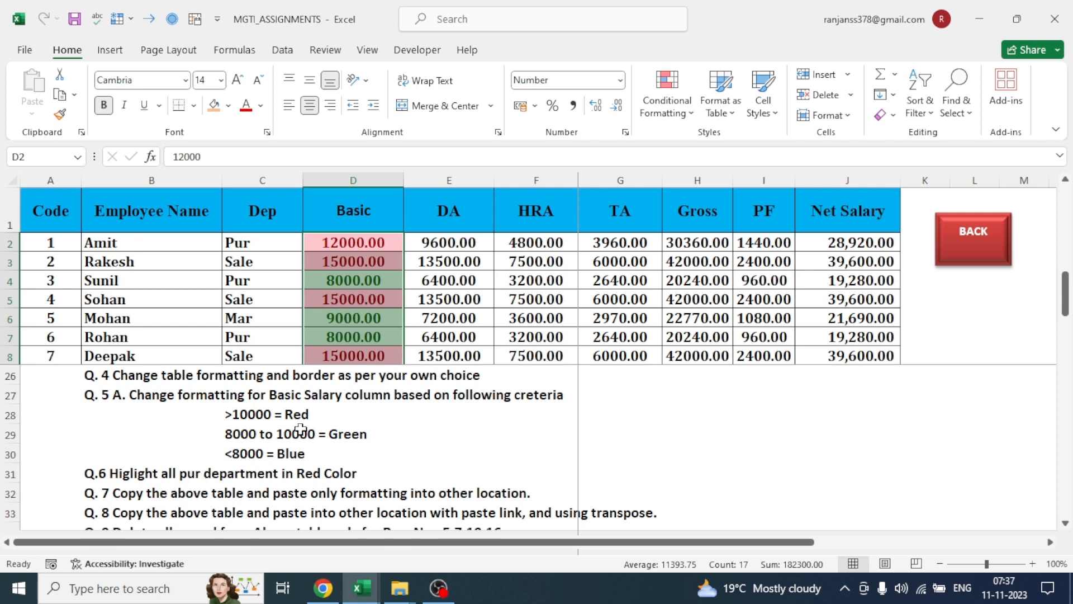
scroll(336, 347, "up", 6)
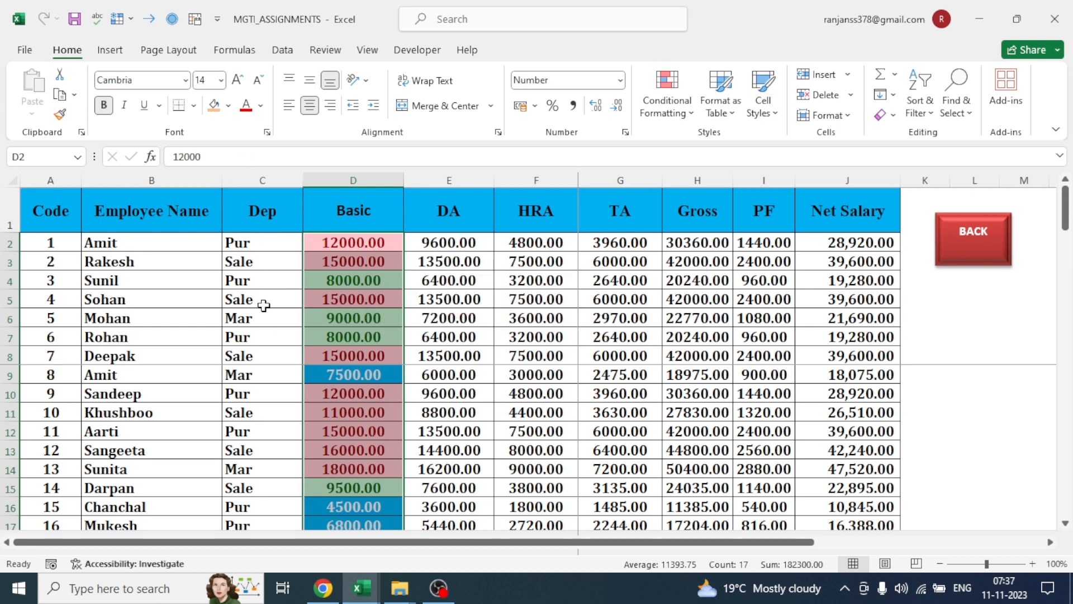
left_click(260, 243)
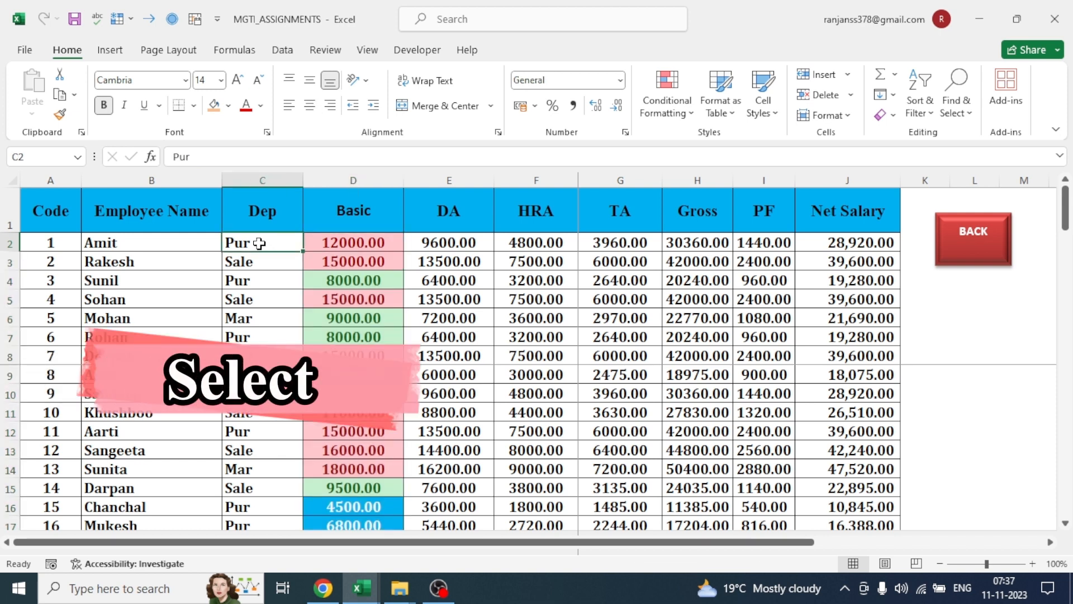
key("ctrl+shift+Down")
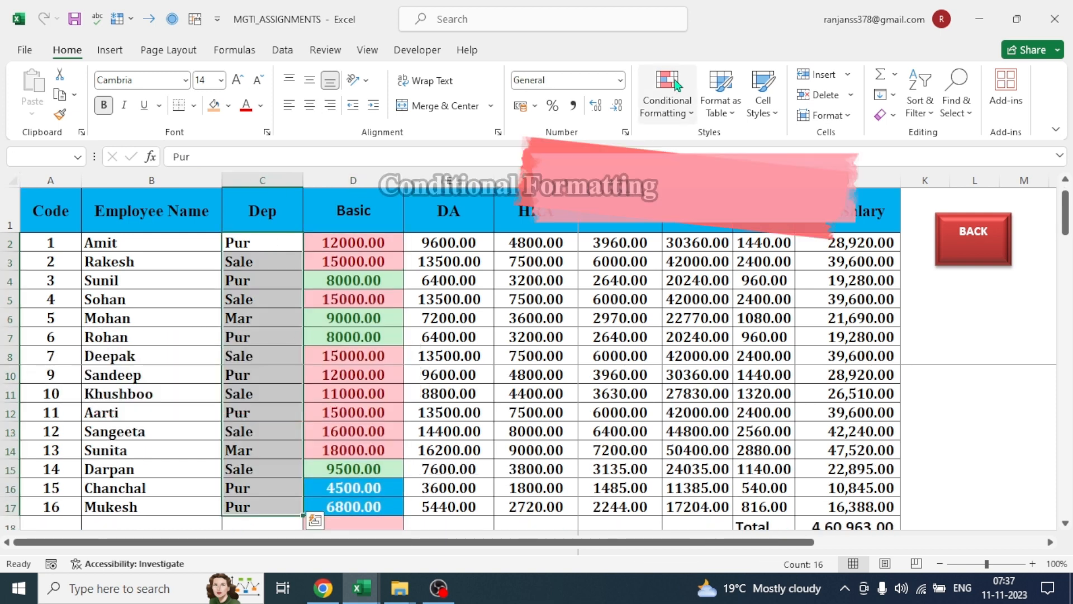
left_click(672, 94)
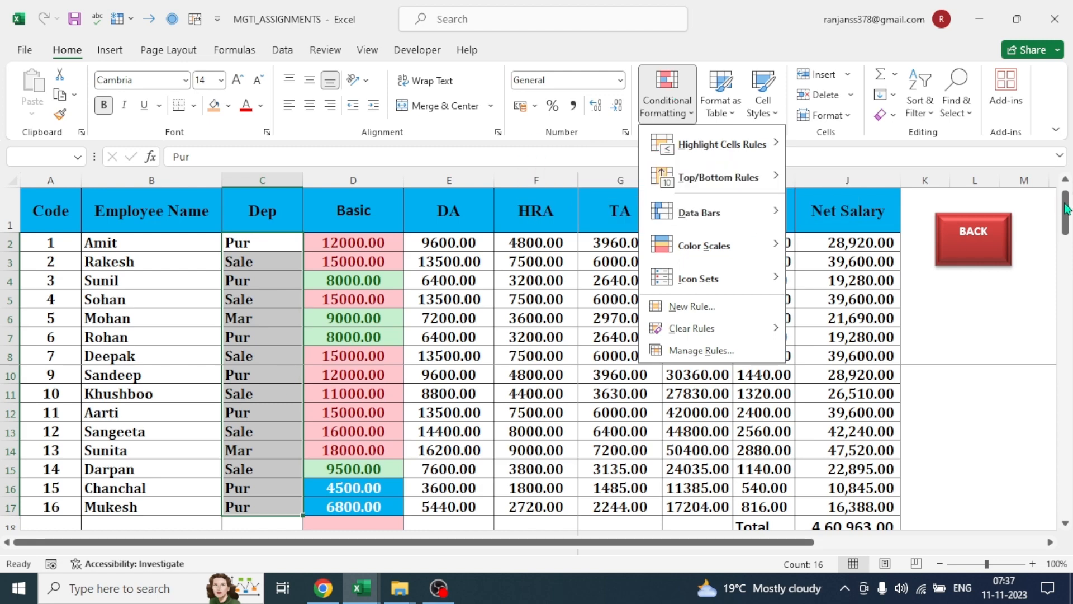
left_click_drag(1065, 208, 1071, 304)
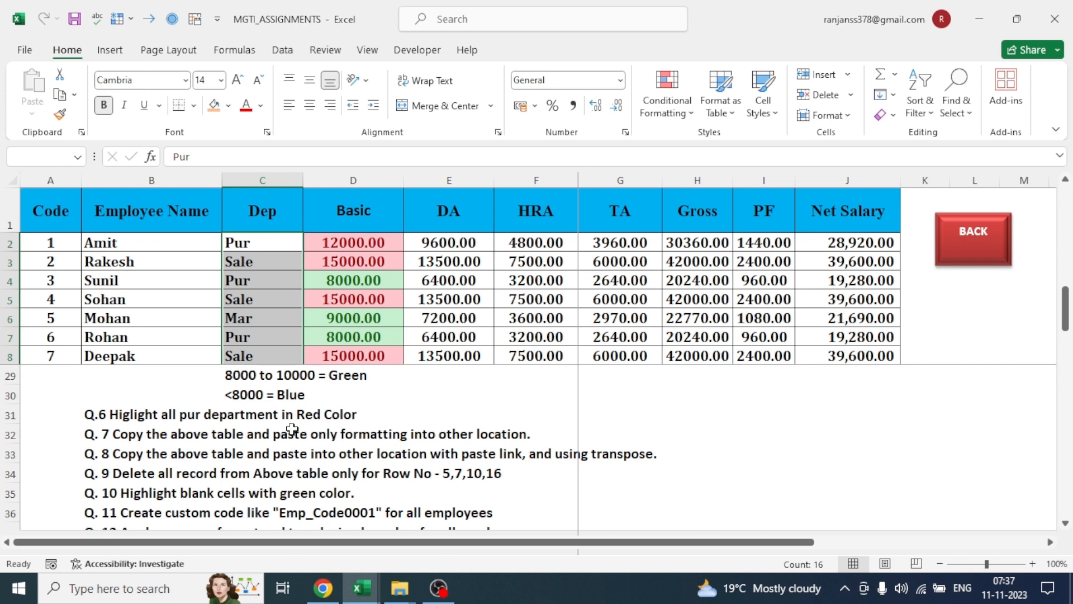
left_click_drag(1068, 307, 1065, 110)
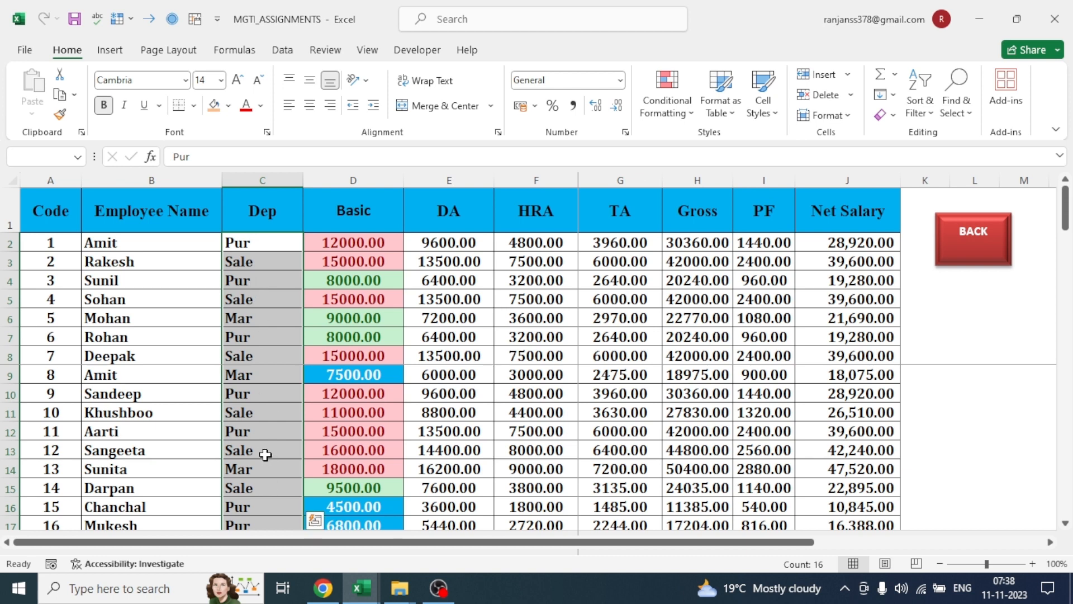
left_click(673, 106)
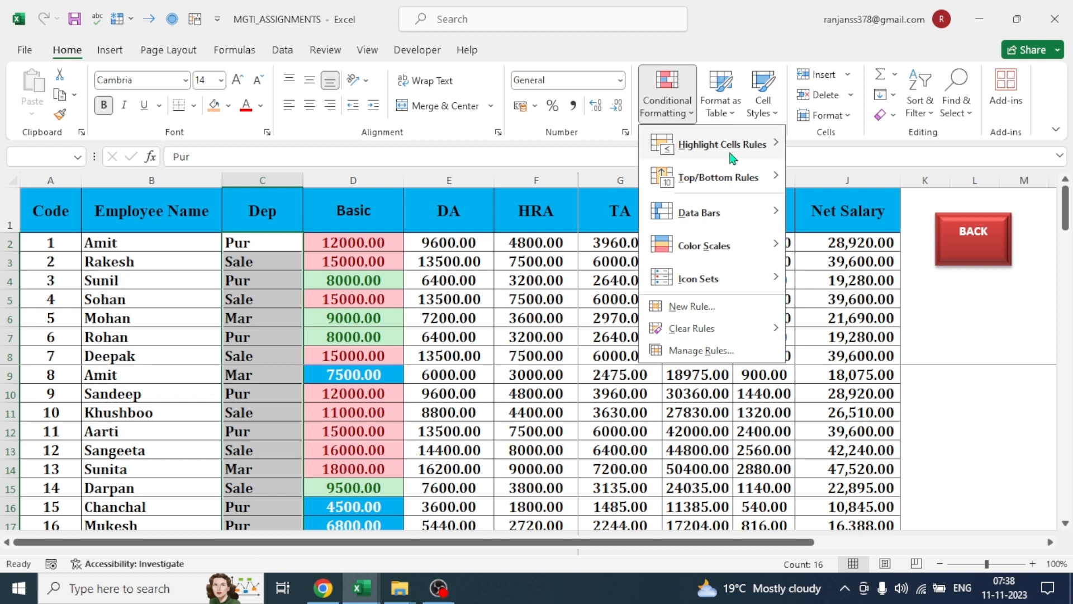
mouse_move(718, 155)
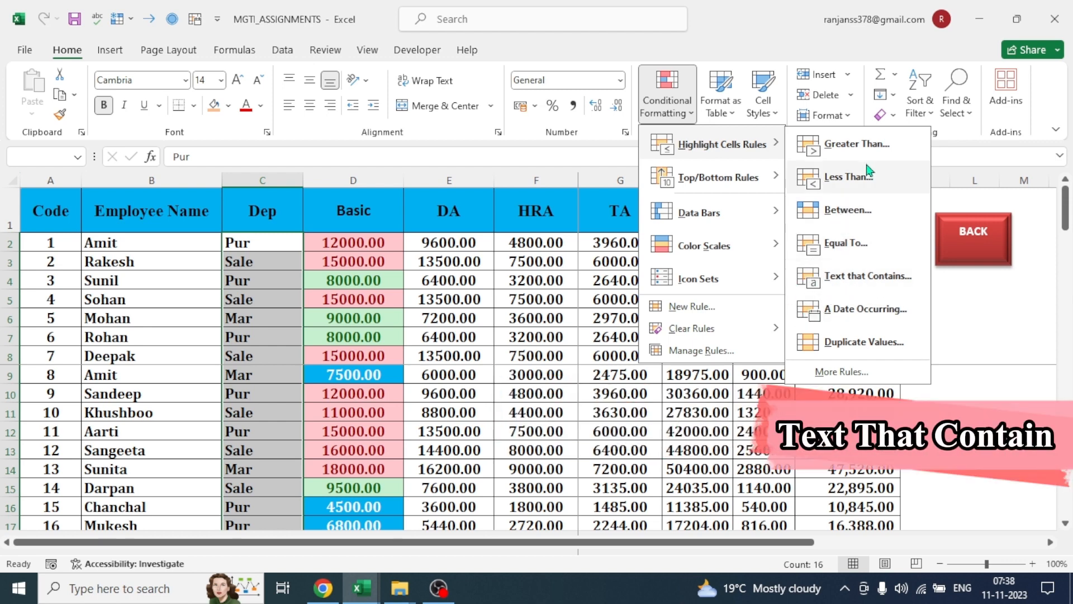
left_click(820, 281)
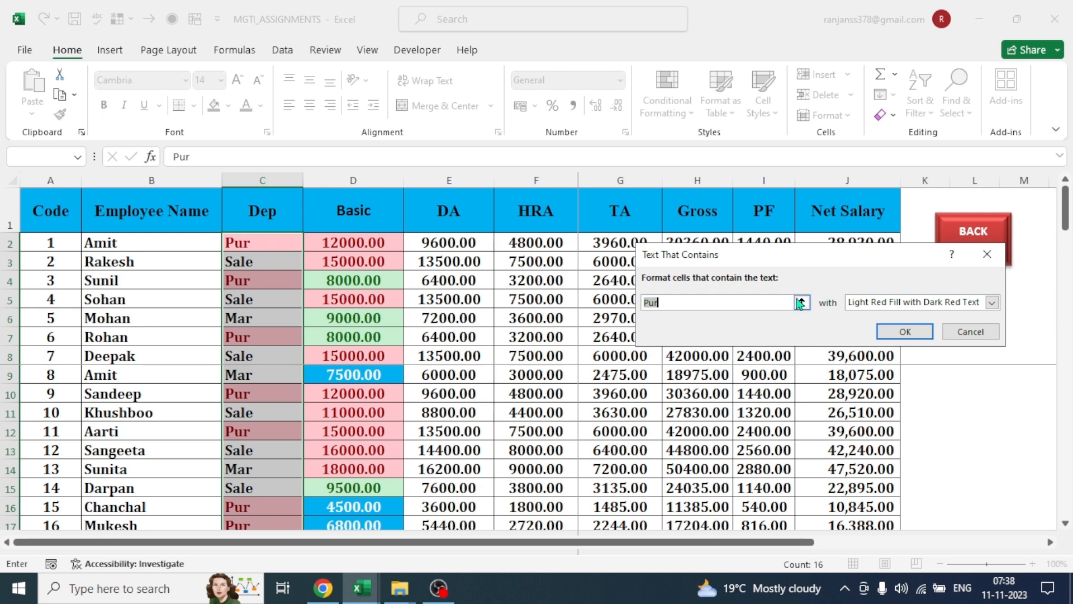
left_click(992, 302)
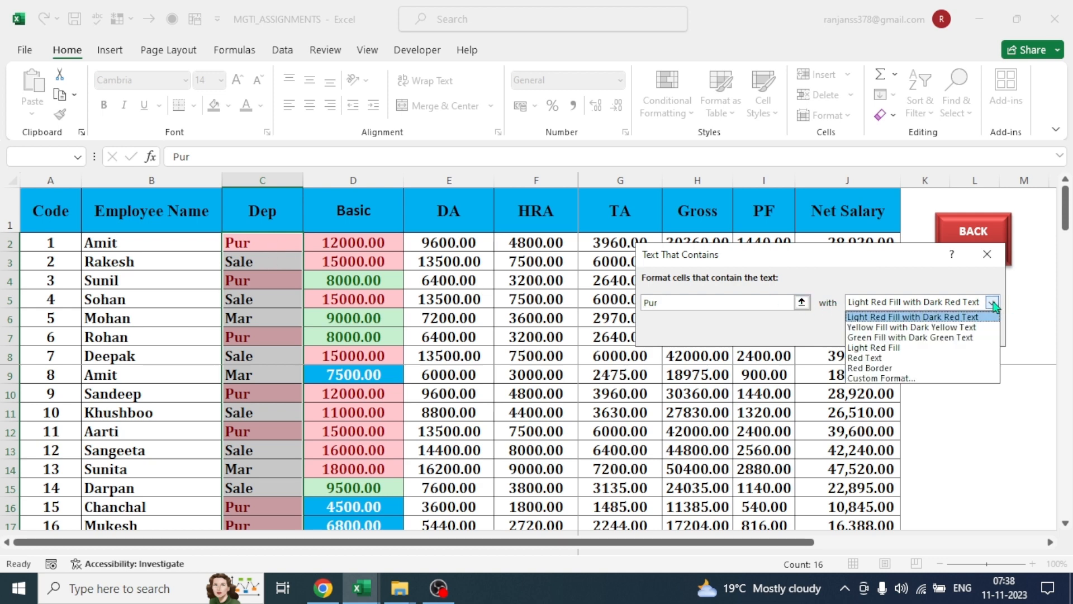
left_click(943, 322)
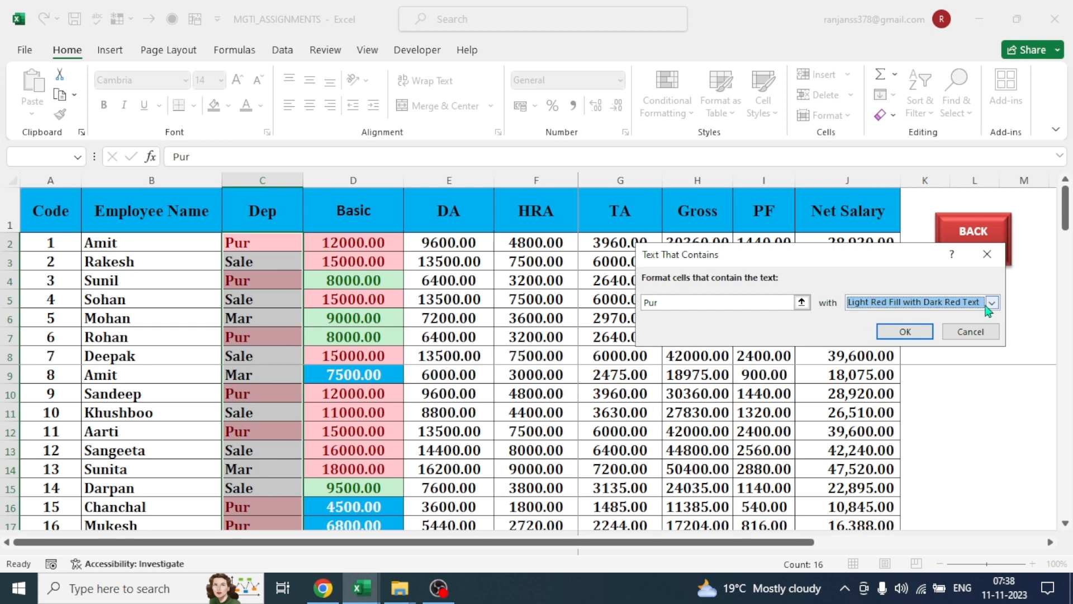
left_click(905, 333)
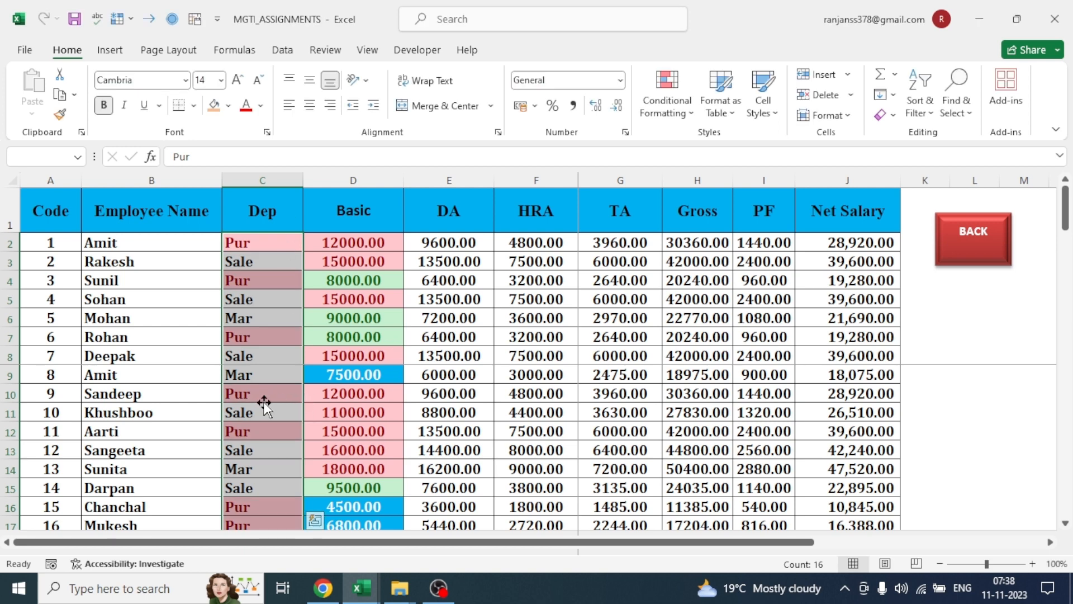
Step: Copy the salary table A1:J17 and paste only its formats into the Book1 workbook, starting at cell B2
left_click_drag(1068, 211, 1068, 313)
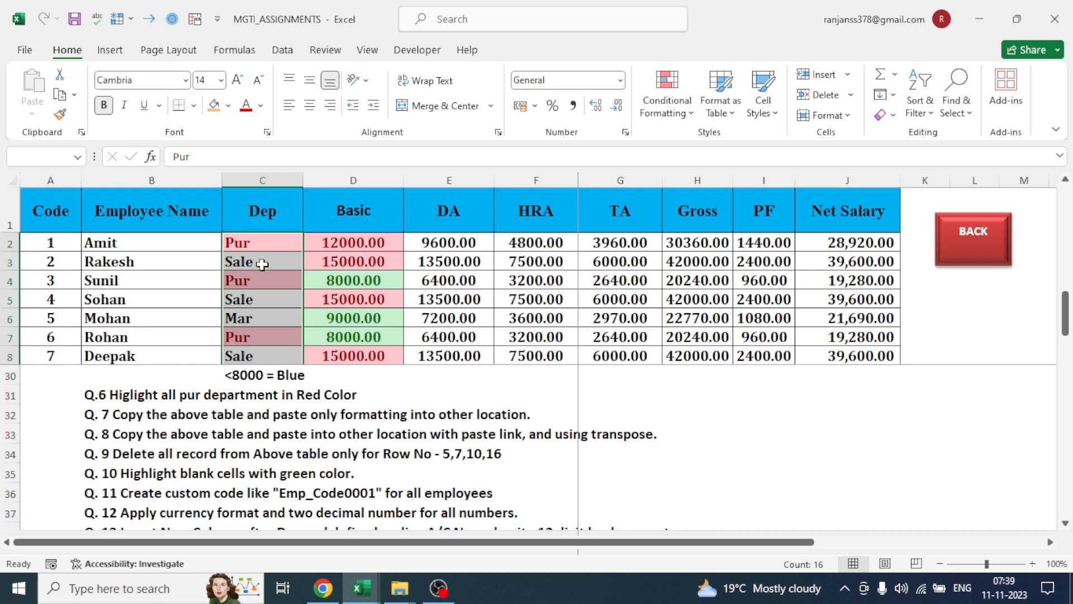
left_click_drag(1067, 325, 1067, 302)
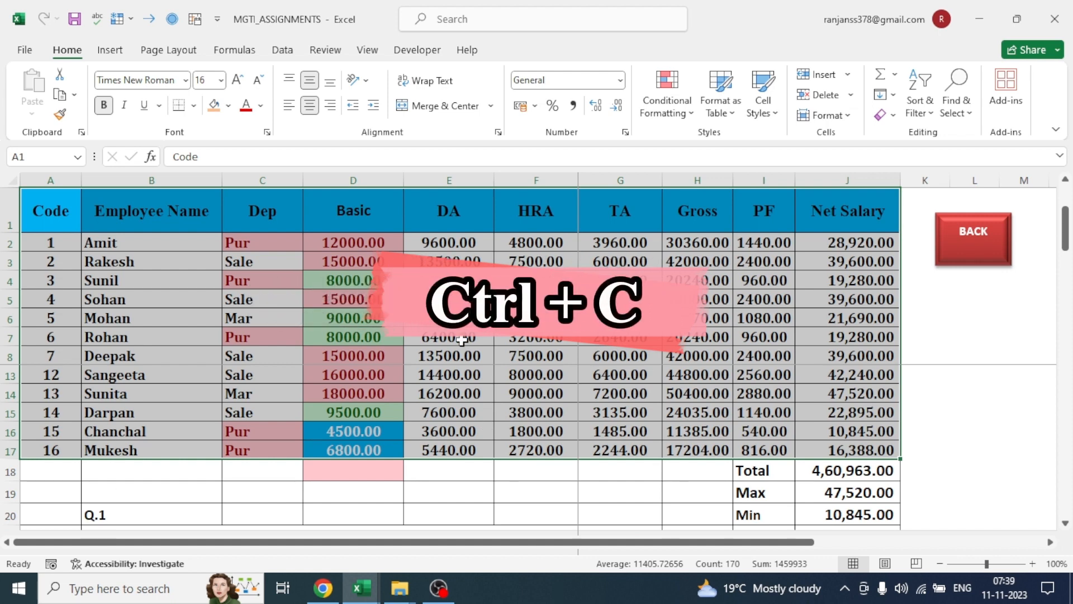
key("ctrl+c")
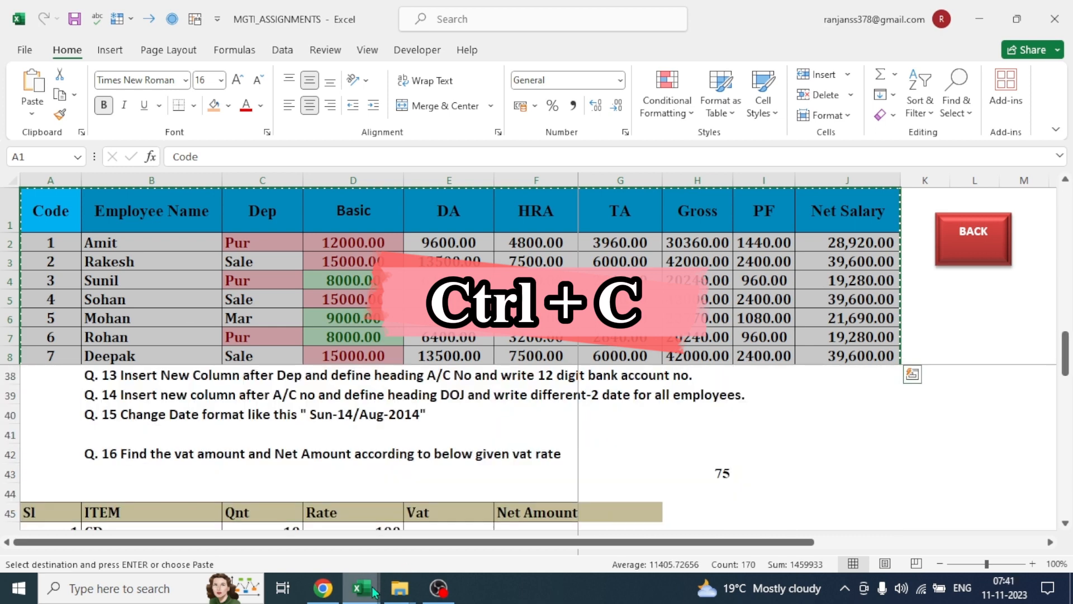
mouse_move(362, 589)
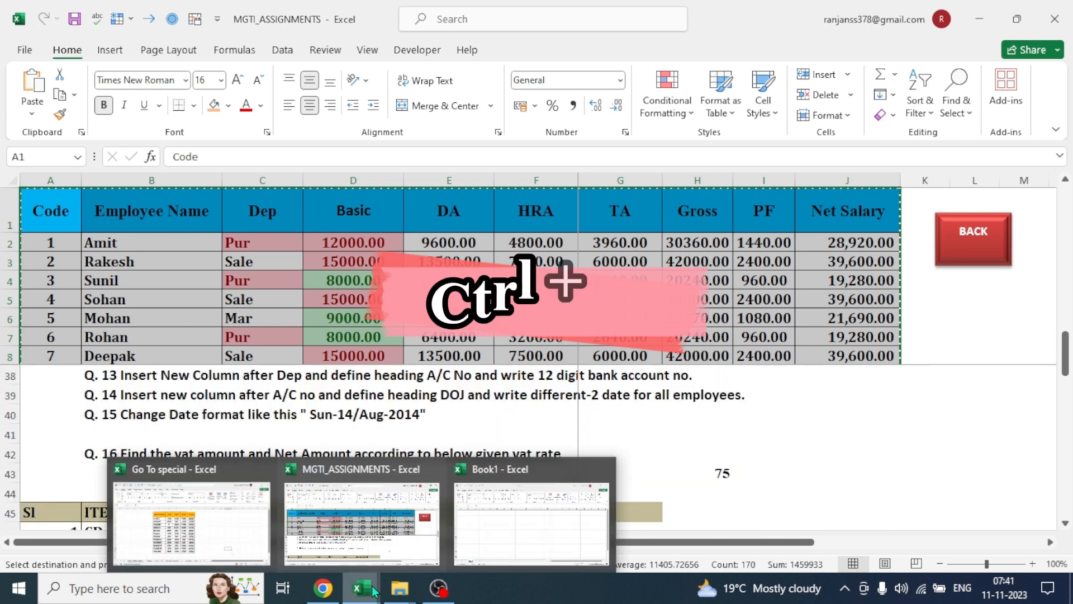
left_click(511, 528)
left_click(101, 218)
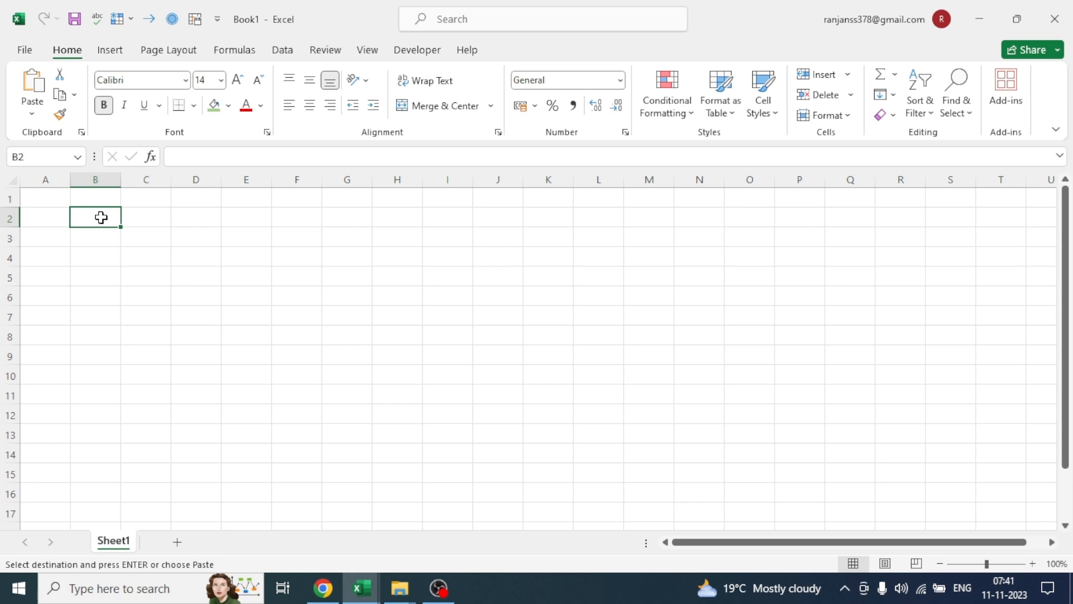
left_click(101, 217)
key("ctrl+alt+v")
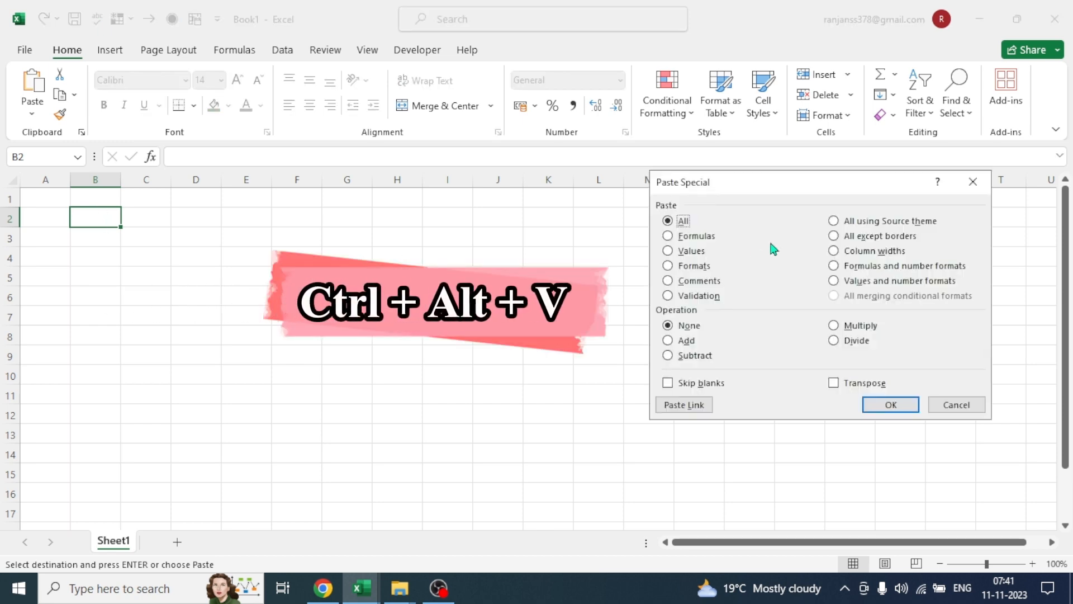
left_click(669, 267)
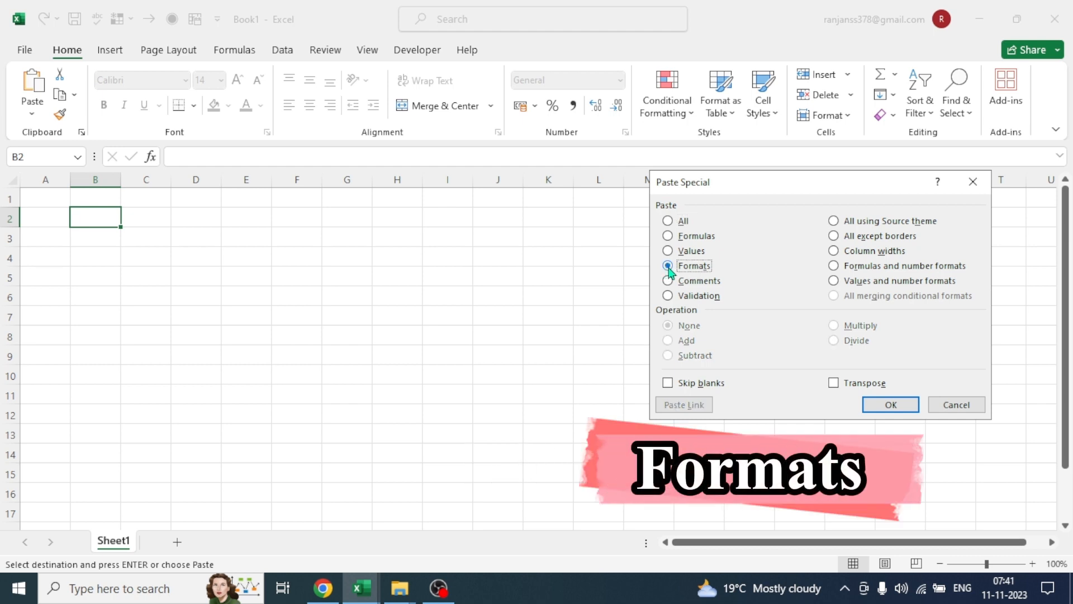
left_click(890, 405)
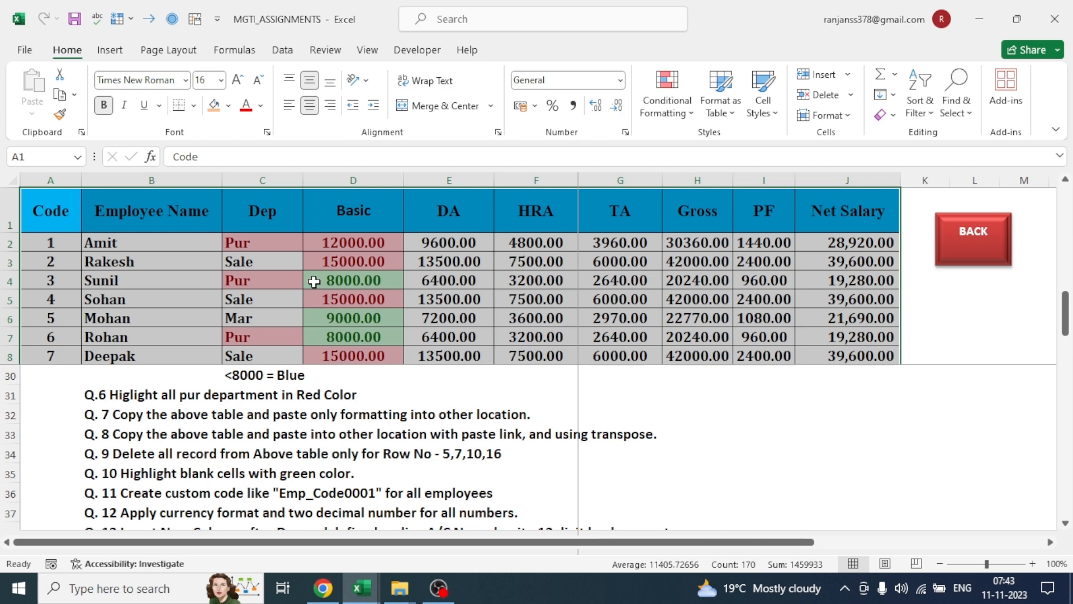
Step: Copy the salary table A1:J17 and paste it as links into a new sheet of the Book1 workbook, starting at cell C3
key("ctrl+c")
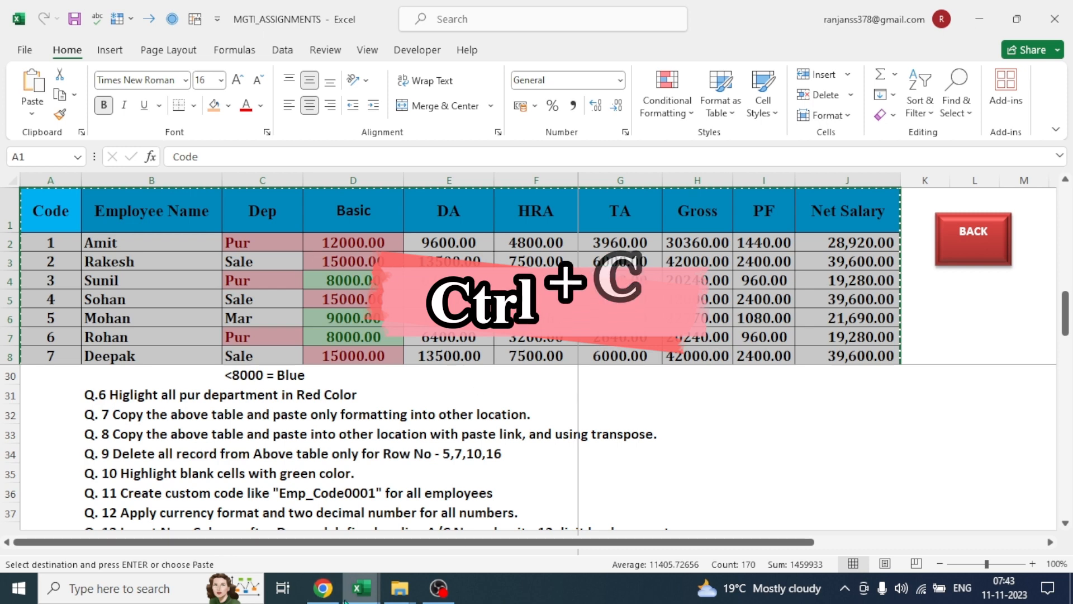
mouse_move(353, 601)
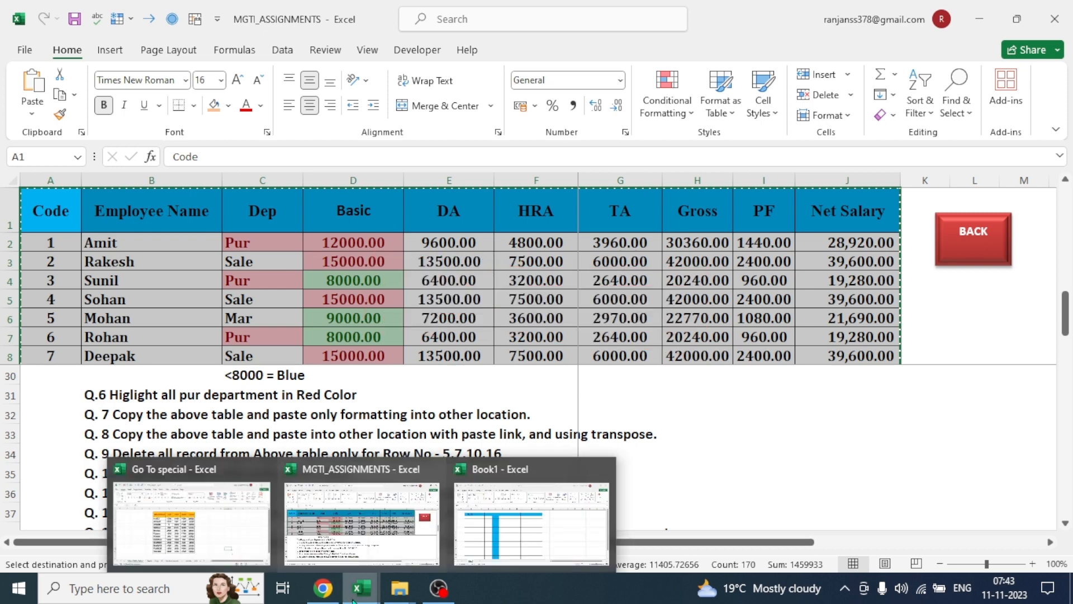
left_click(562, 515)
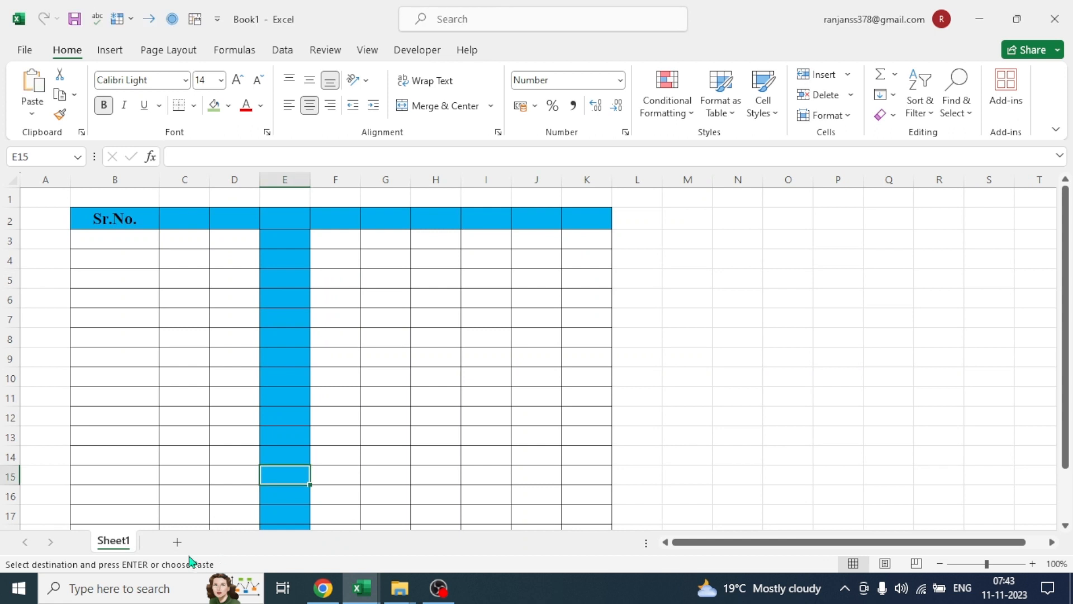
left_click(178, 541)
left_click(194, 314)
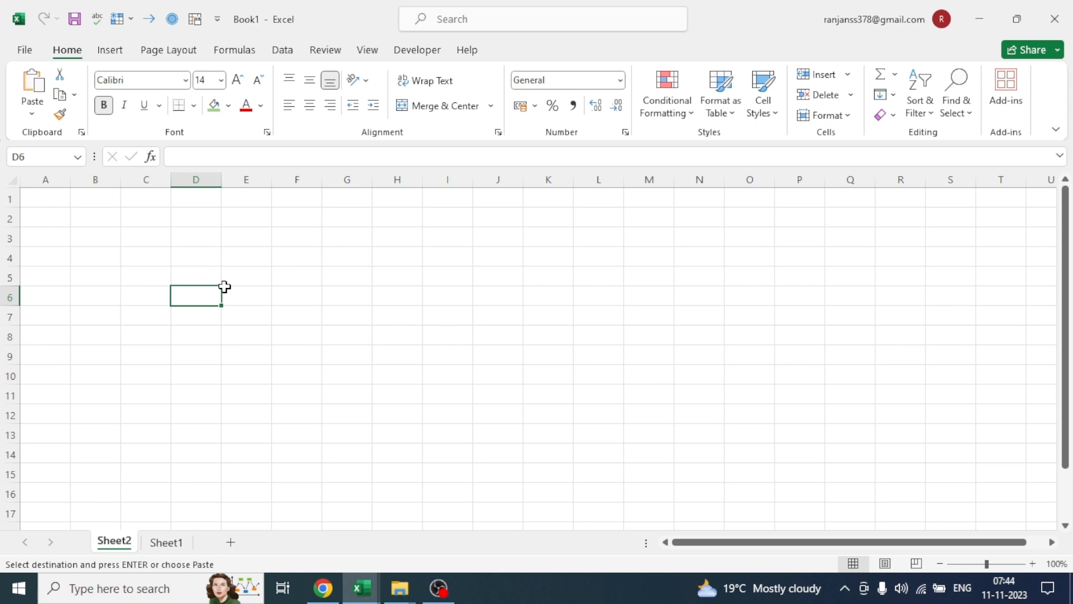
left_click(152, 241)
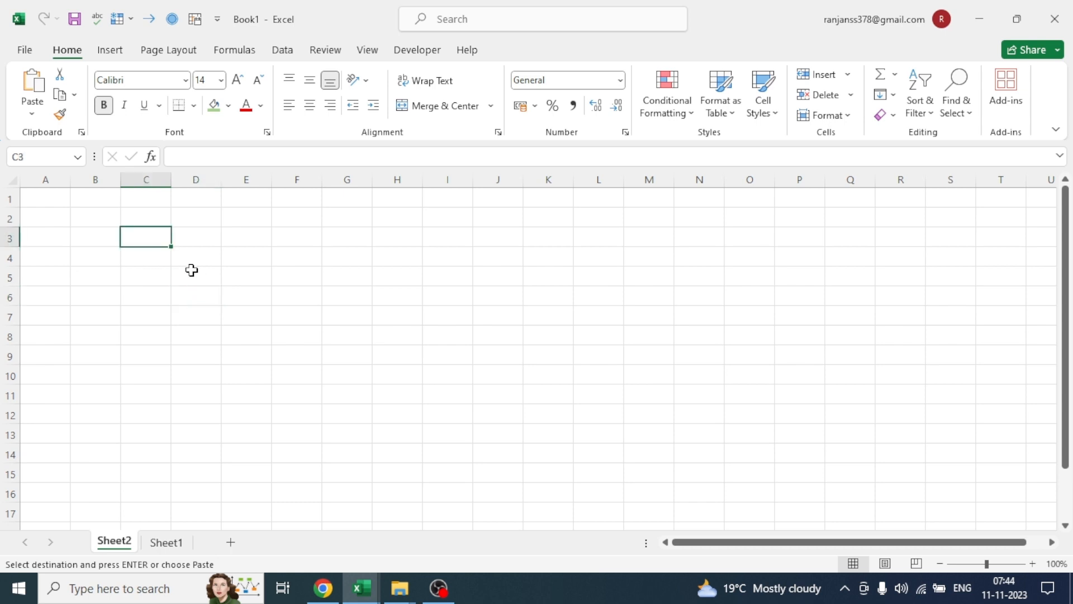
left_click(34, 116)
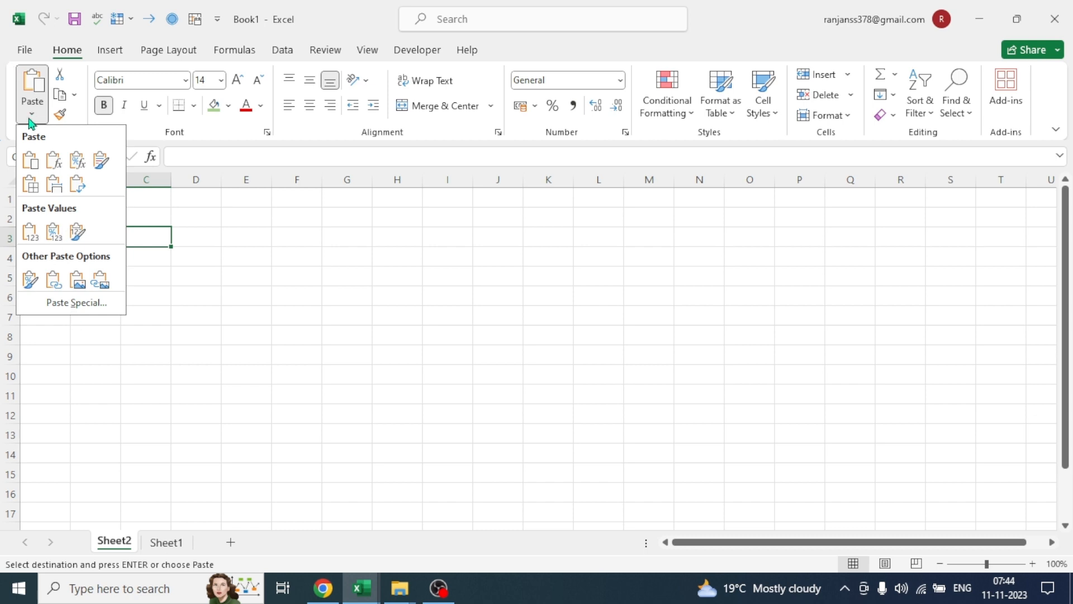
left_click(78, 302)
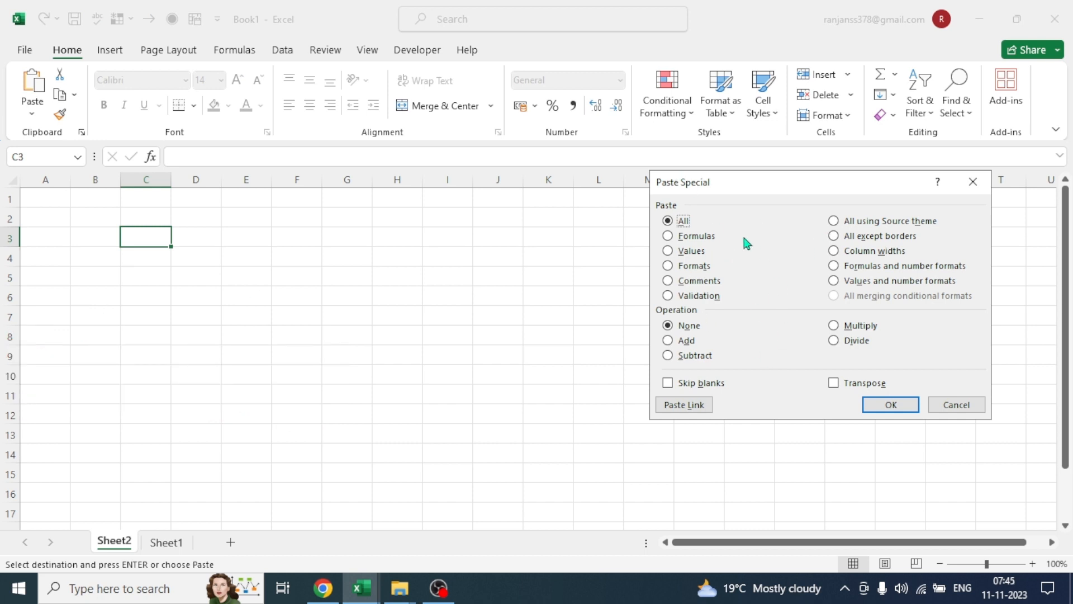
left_click(683, 404)
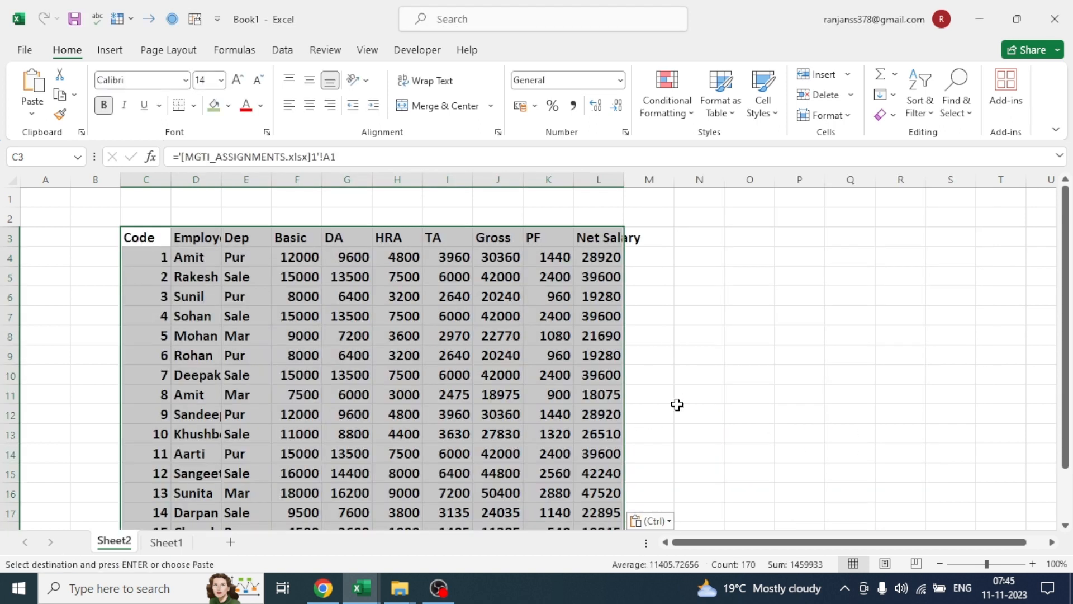
left_click(721, 273)
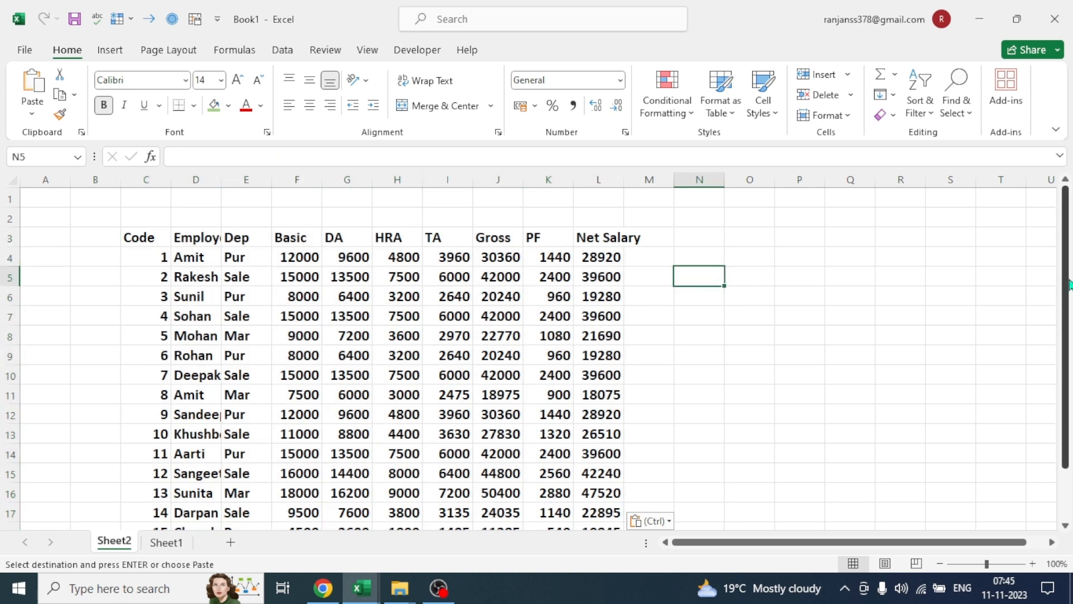
mouse_move(1067, 283)
left_mouse_down()
mouse_move(1069, 312)
mouse_move(1069, 281)
left_mouse_up()
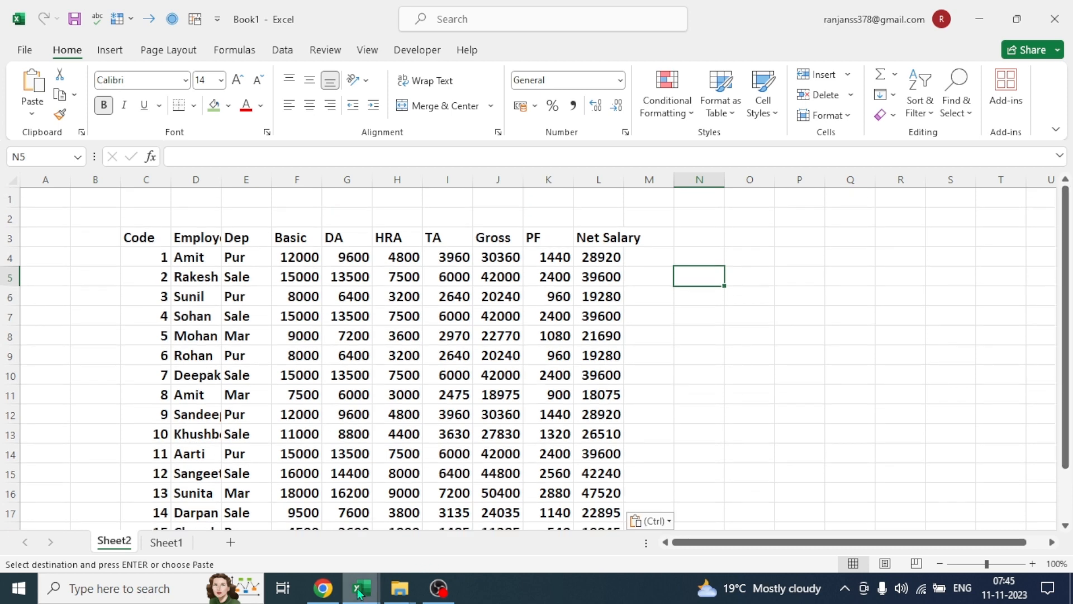
Step: Switch to the MGTI_ASSIGNMENTS workbook and replace the employee name in cell B7 with a different name
mouse_move(359, 591)
left_click(343, 556)
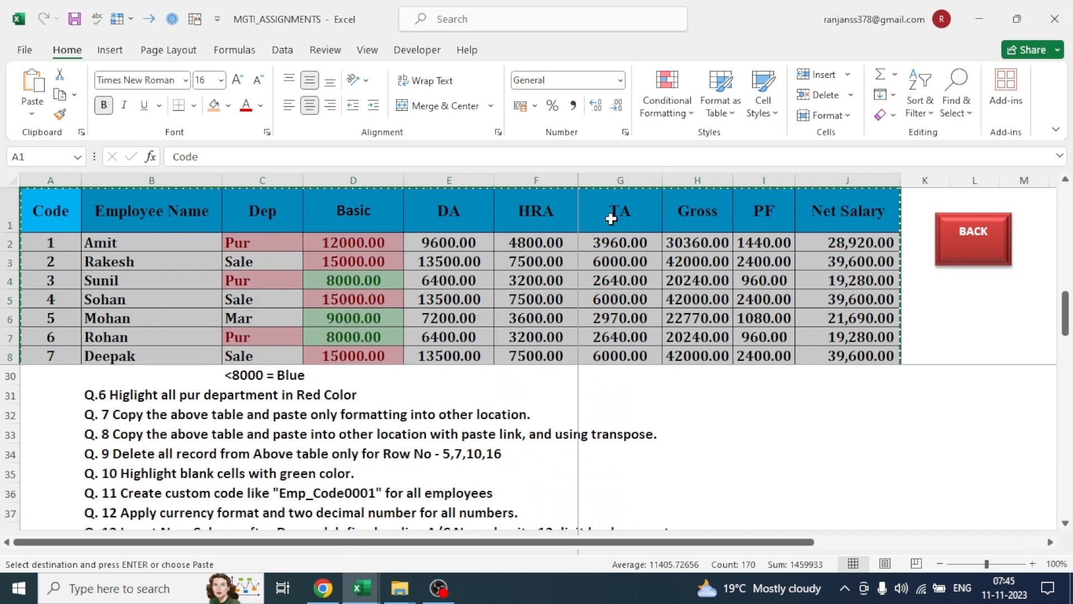
left_click(733, 417)
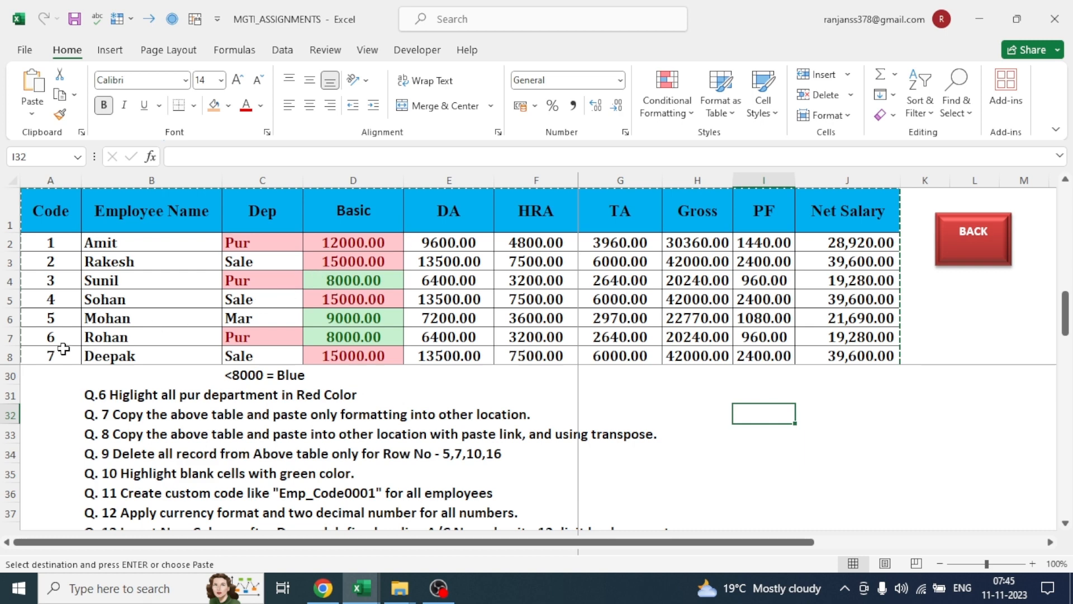
left_click(118, 338)
type("M")
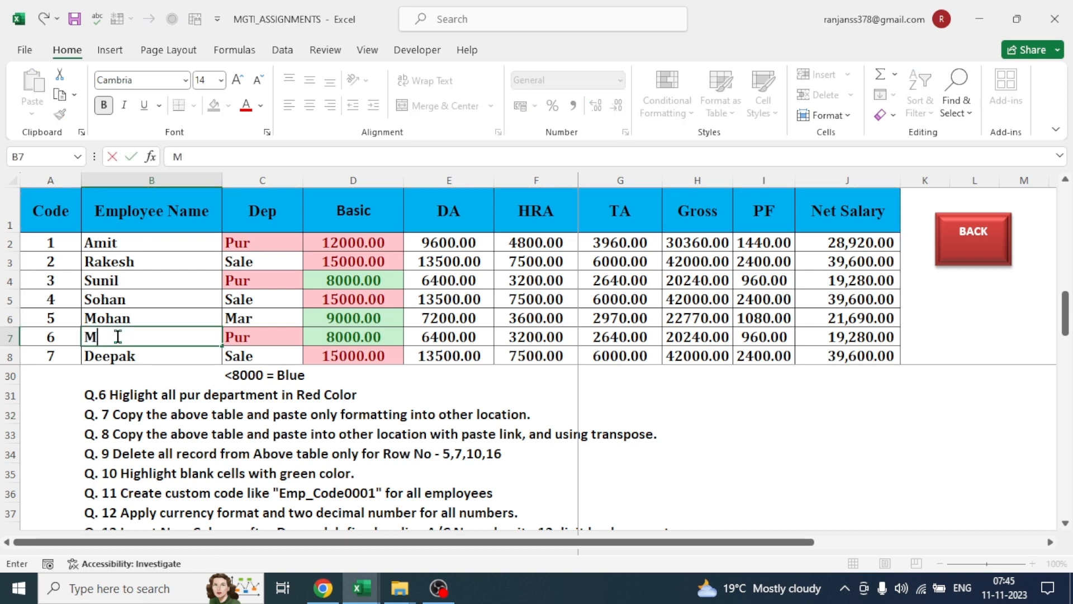
key("BackSpace")
type("Sohan")
left_click(736, 416)
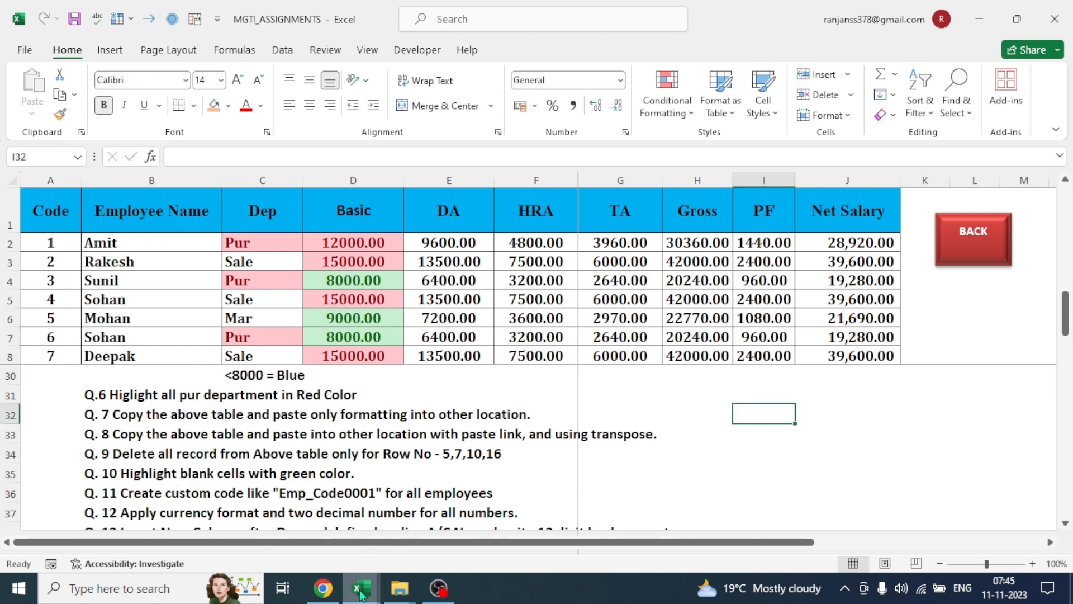
Step: Return to the Book1 workbook and check the linked employee name and its formula in cell D9
mouse_move(362, 588)
left_click(561, 525)
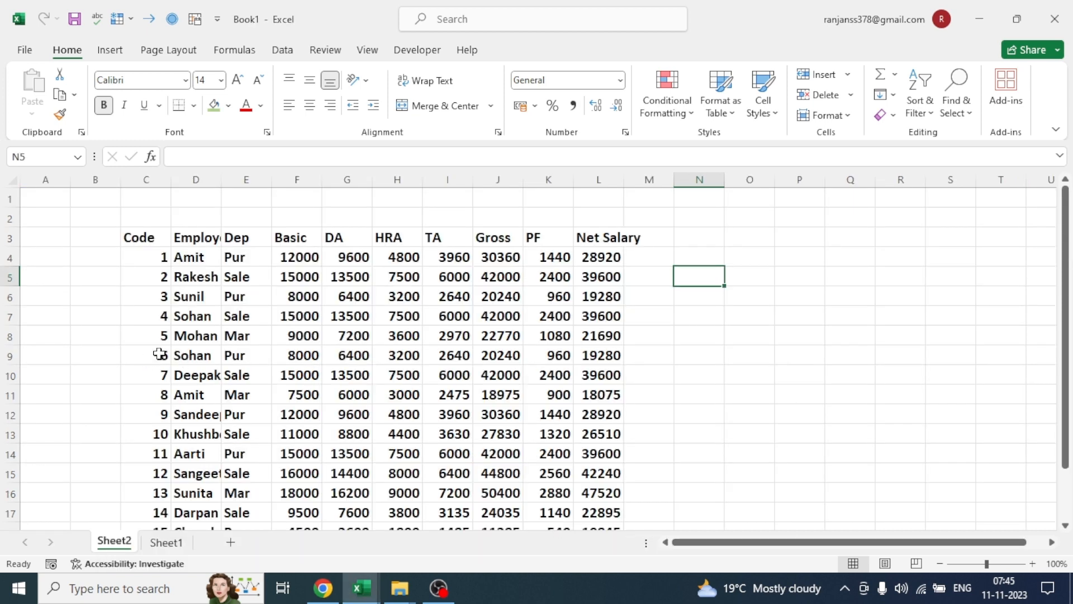
left_click(197, 358)
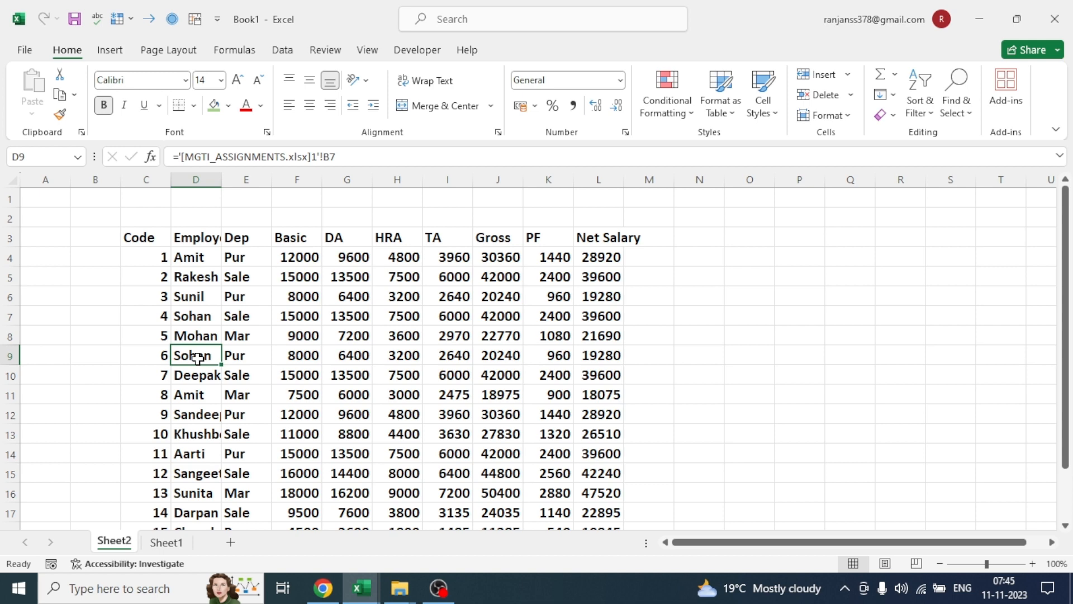
Step: Copy the salary table from MGTI_ASSIGNMENTS and paste it transposed into Sheet2 of Book1, starting at cell D21
key("alt+Tab")
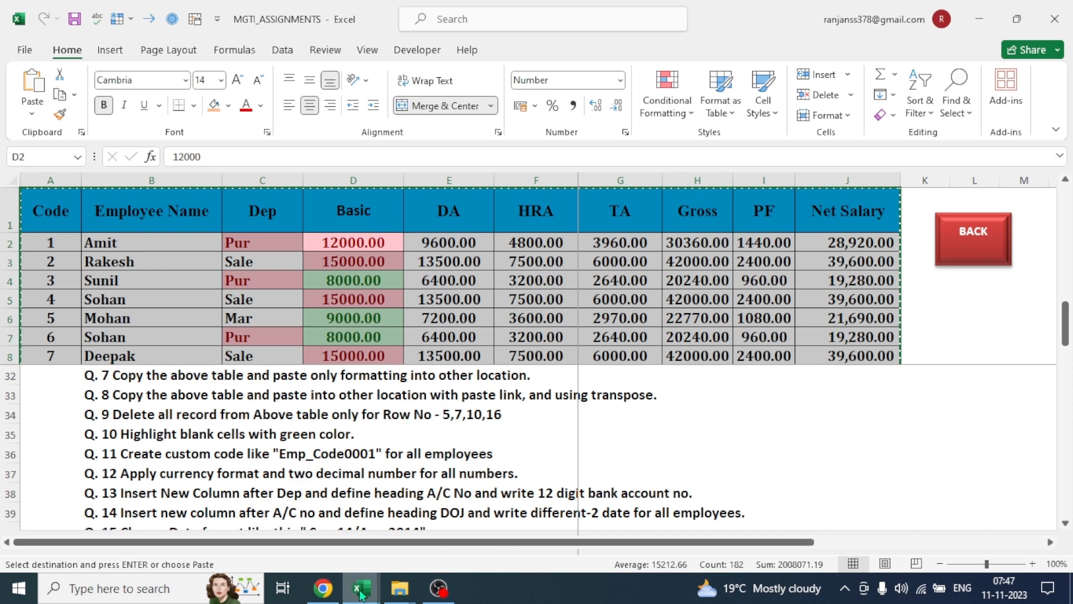
mouse_move(362, 594)
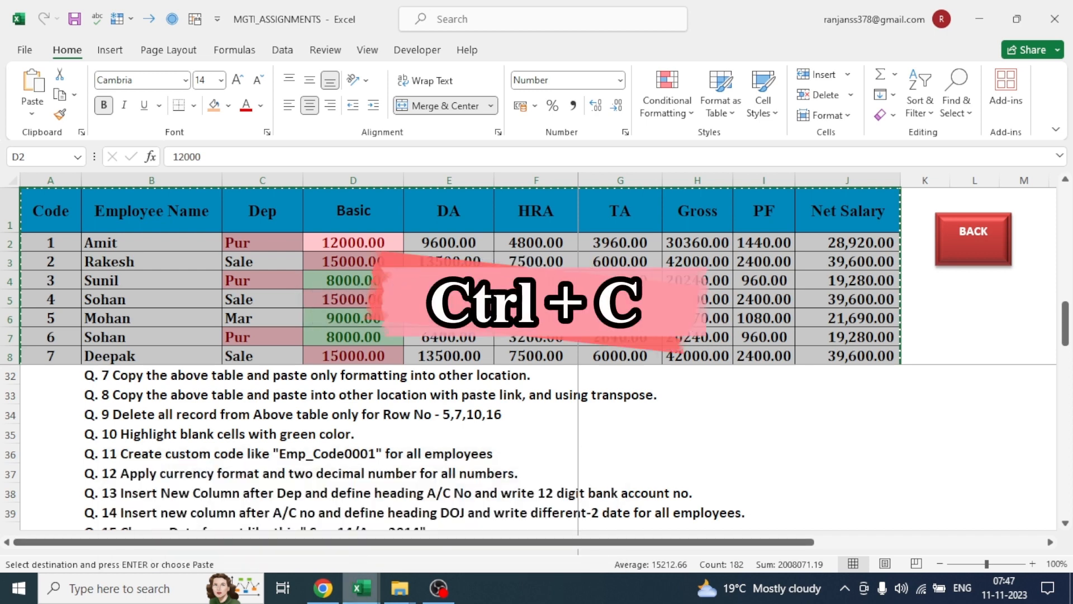
left_click(542, 544)
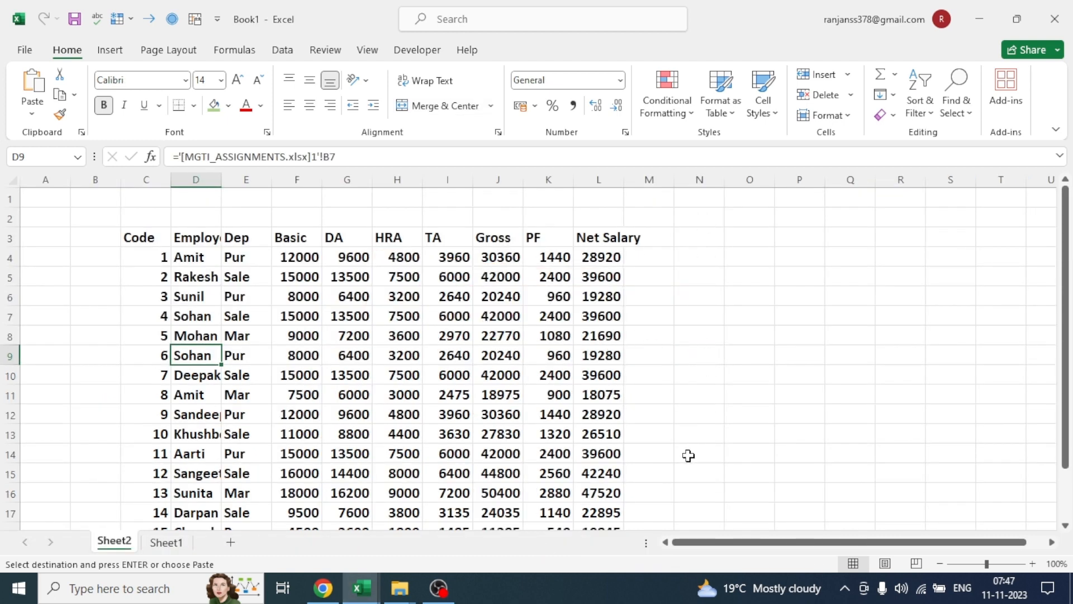
scroll(1065, 318, "down", 1)
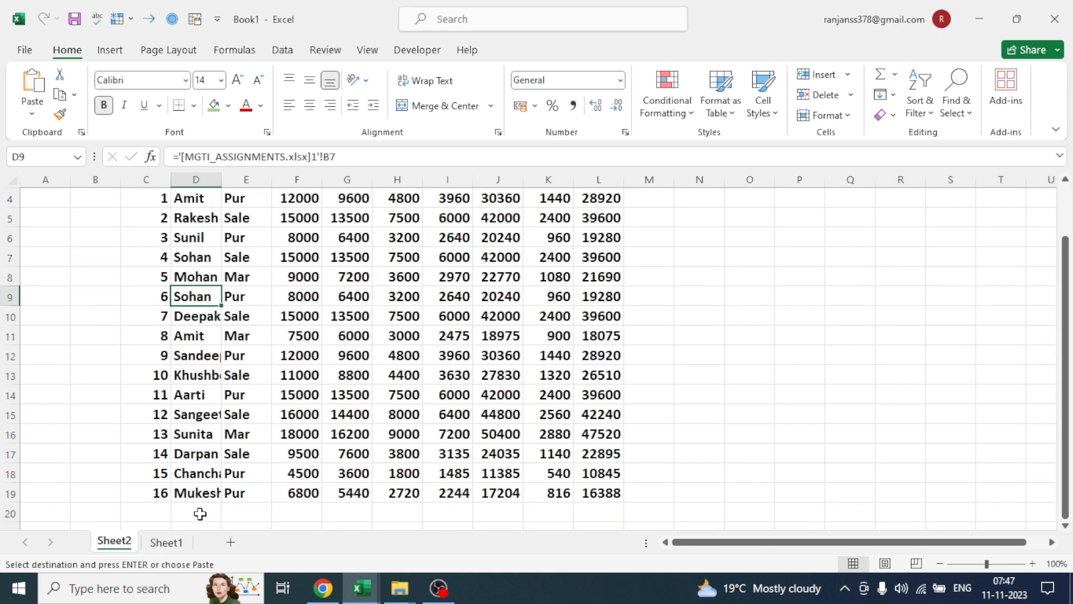
left_click(176, 514)
key("Down")
key("Down")
key("Down")
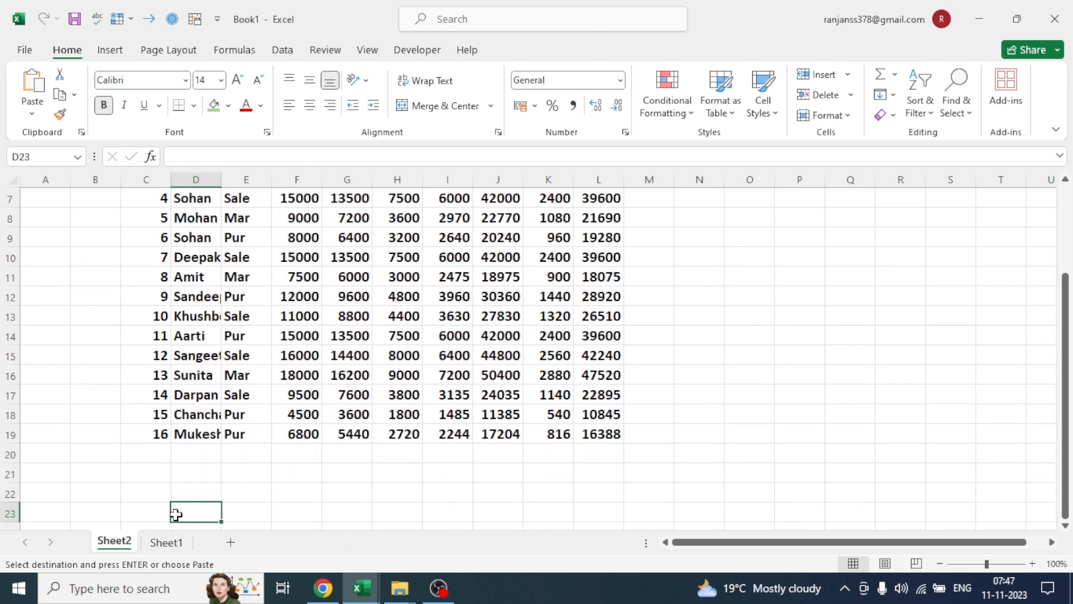
left_click(177, 467)
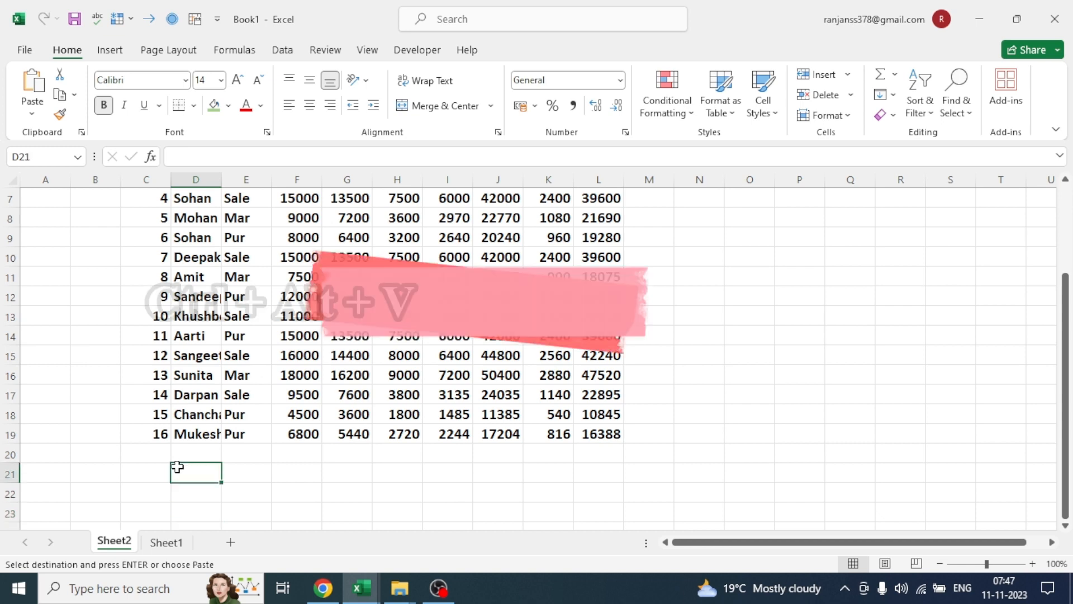
key("ctrl+alt+v")
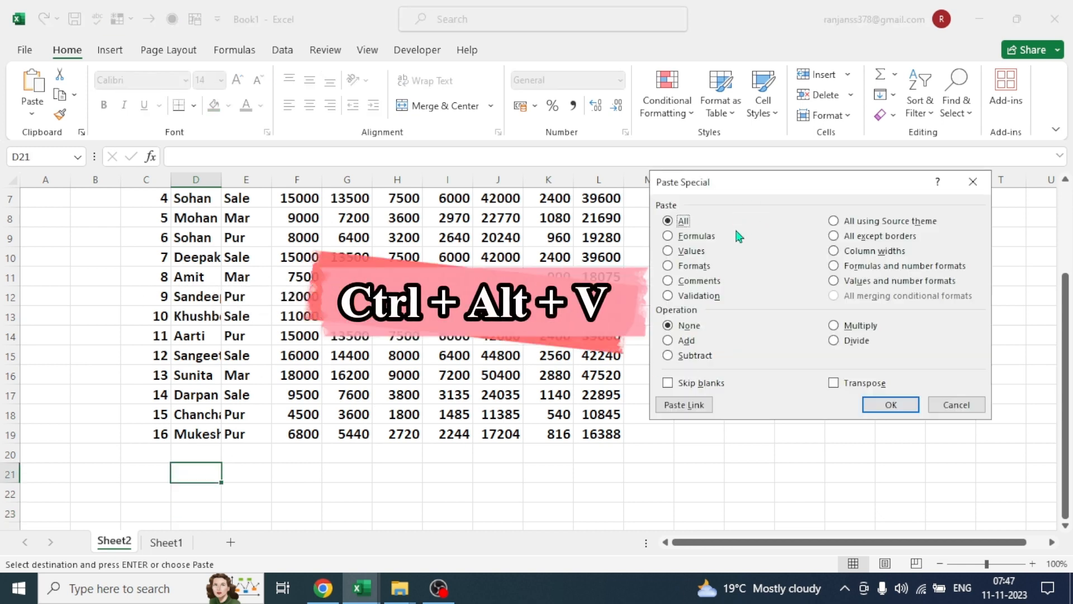
left_click(834, 384)
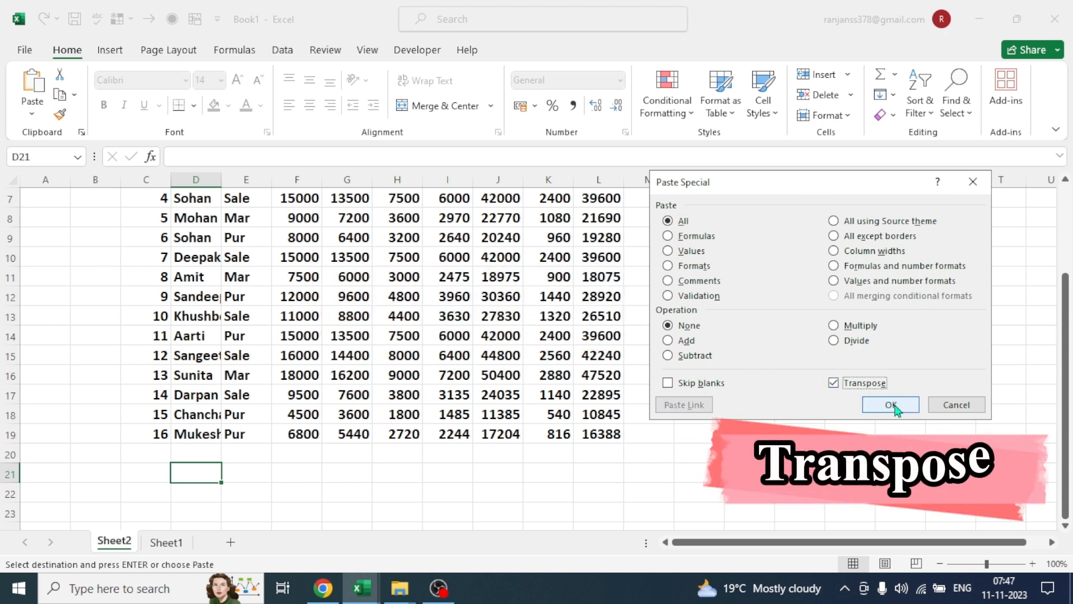
left_click(893, 404)
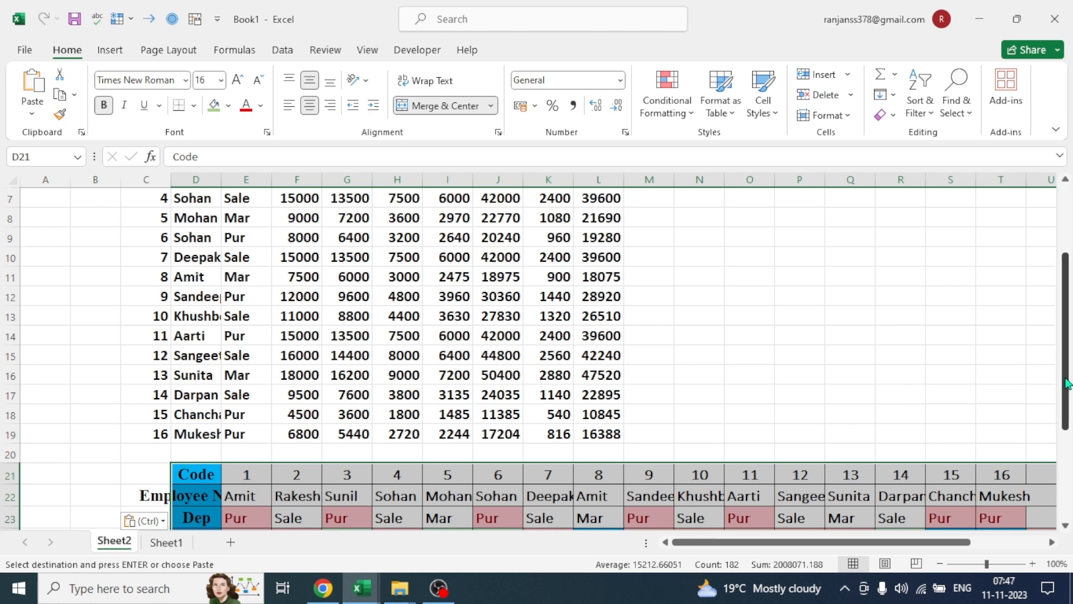
scroll(1066, 380, "down", 3)
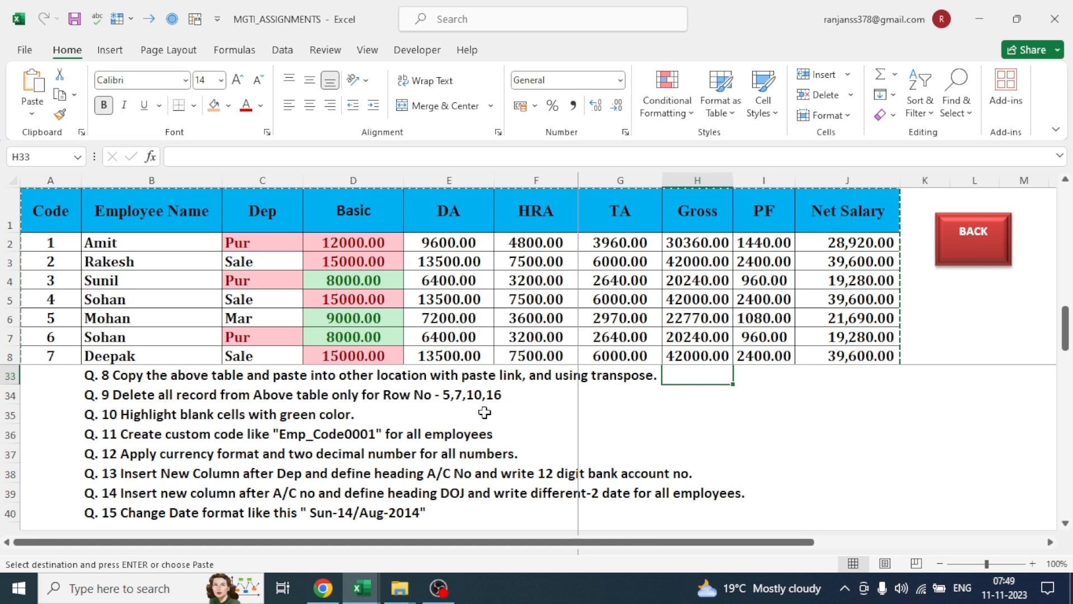
Step: On Sheet3 of the Book1 workbook, select the separate rows 6, 8, 10 and 11 and hide them
left_click(250, 279)
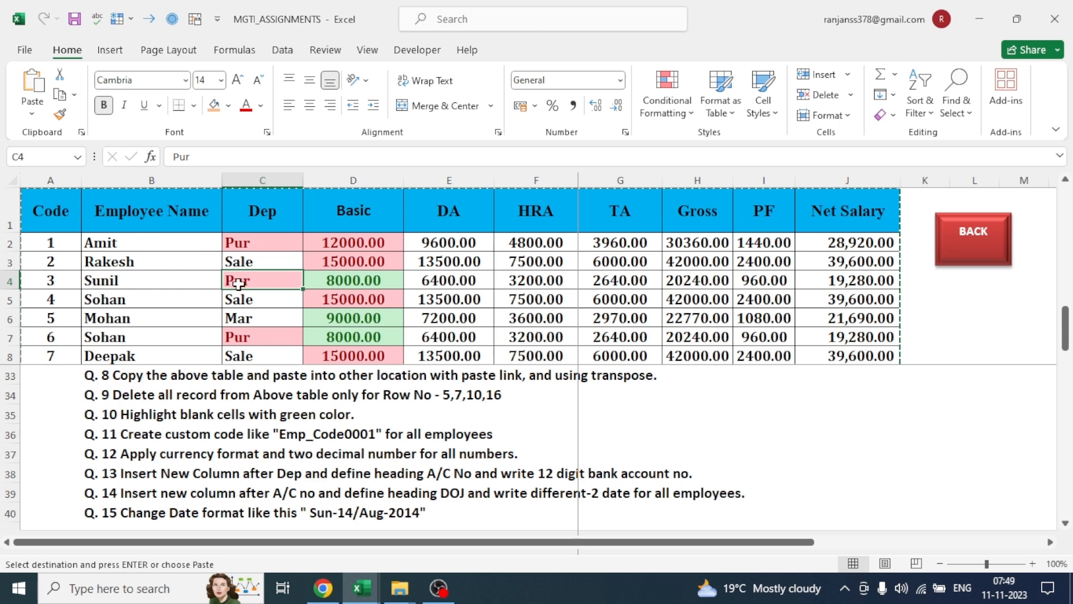
key("ctrl+Tab")
left_click(7, 299)
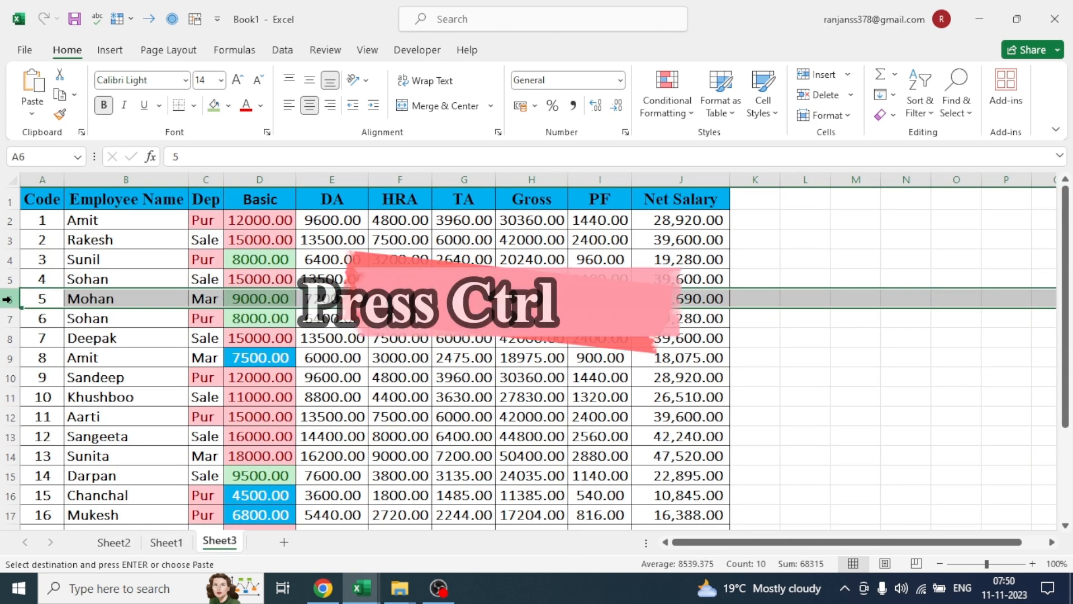
left_click(7, 339, "ctrl")
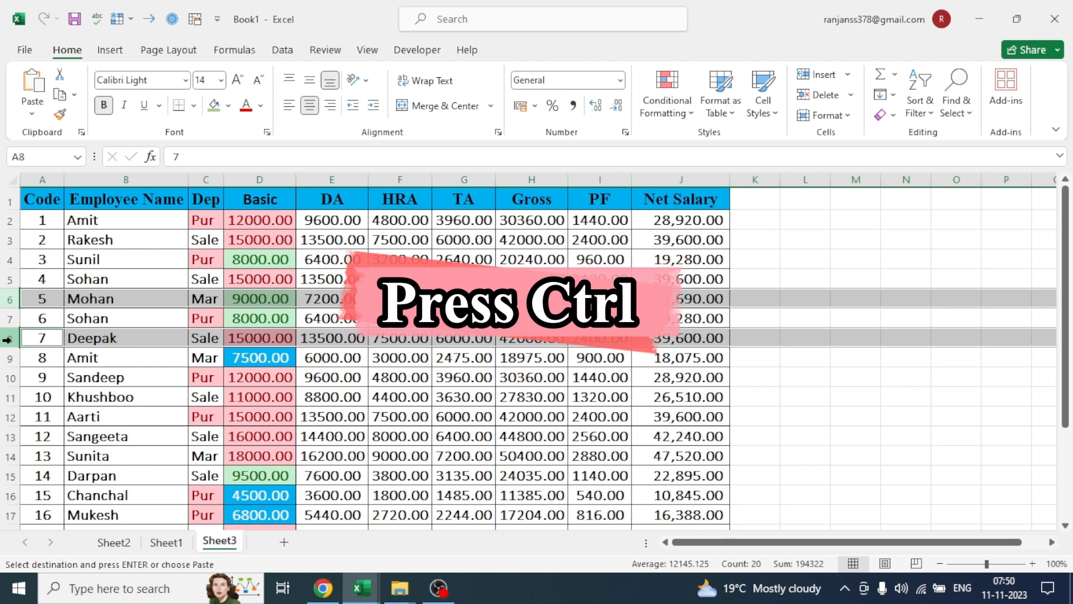
left_click(6, 378, "ctrl")
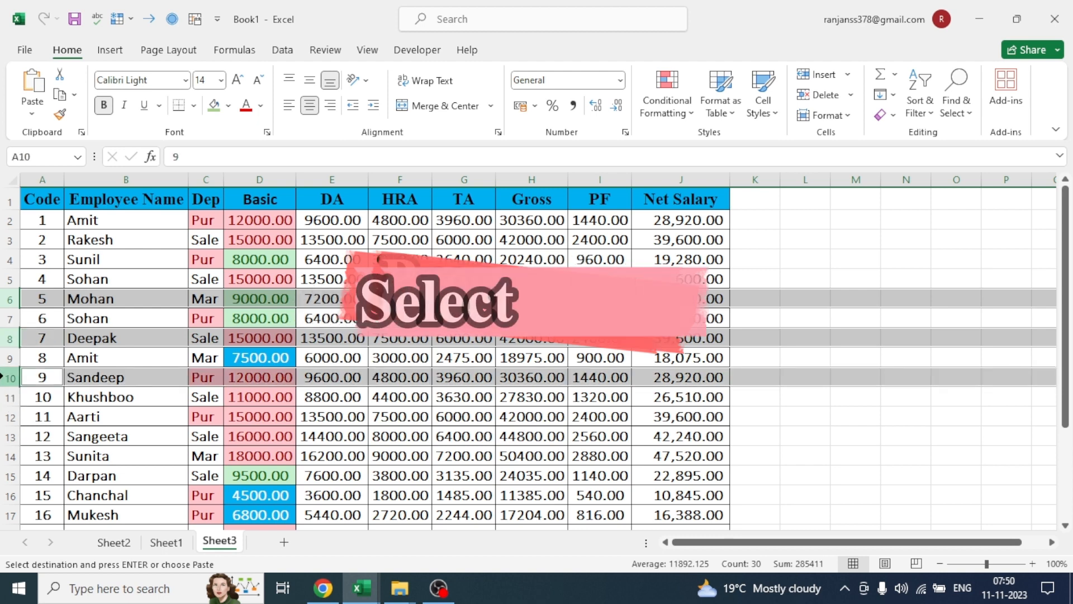
left_click(5, 397, "ctrl")
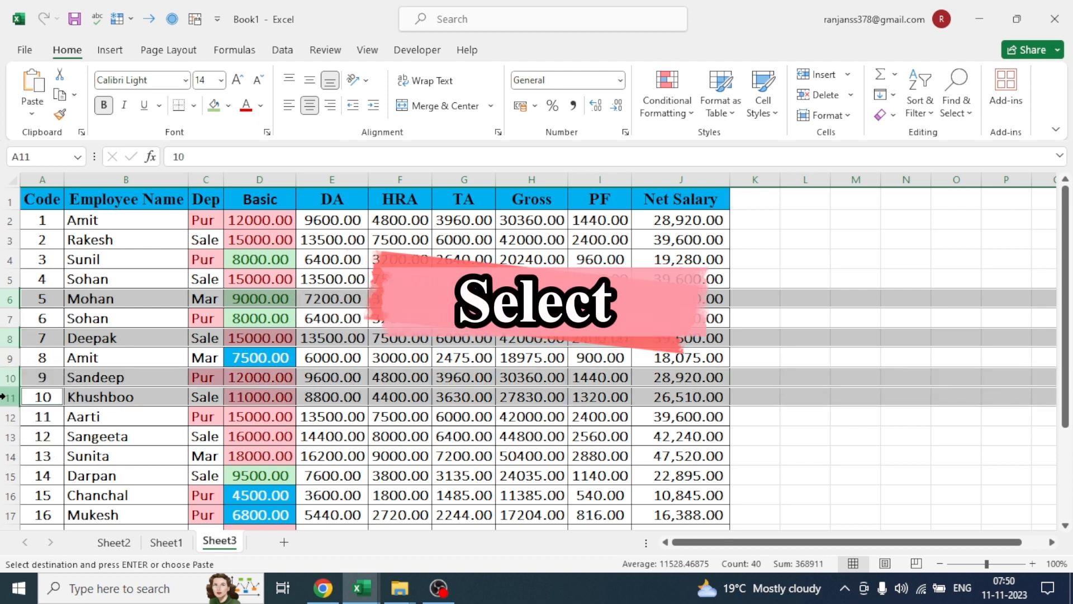
key("ctrl+9")
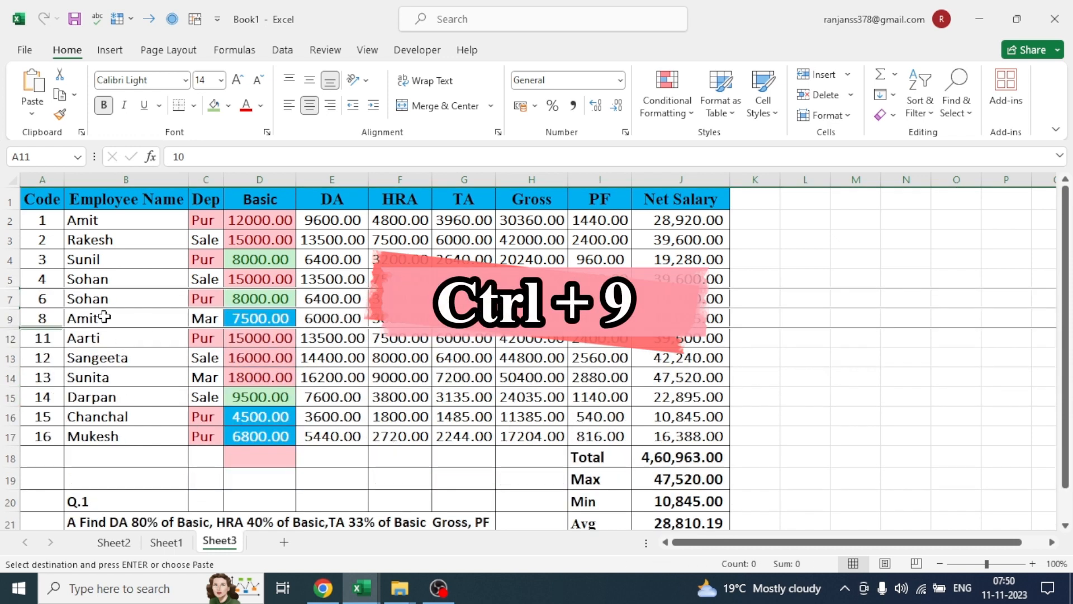
Step: Unhide rows 6, 8, 10 and 11 and delete them from the sheet
key("ctrl+shift+9")
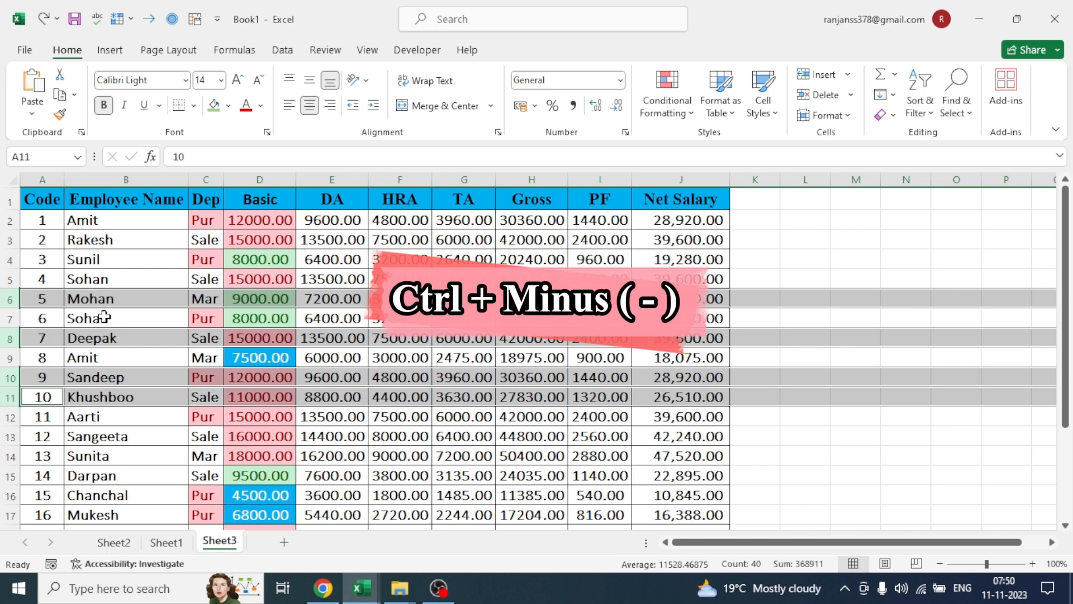
key("ctrl+minus")
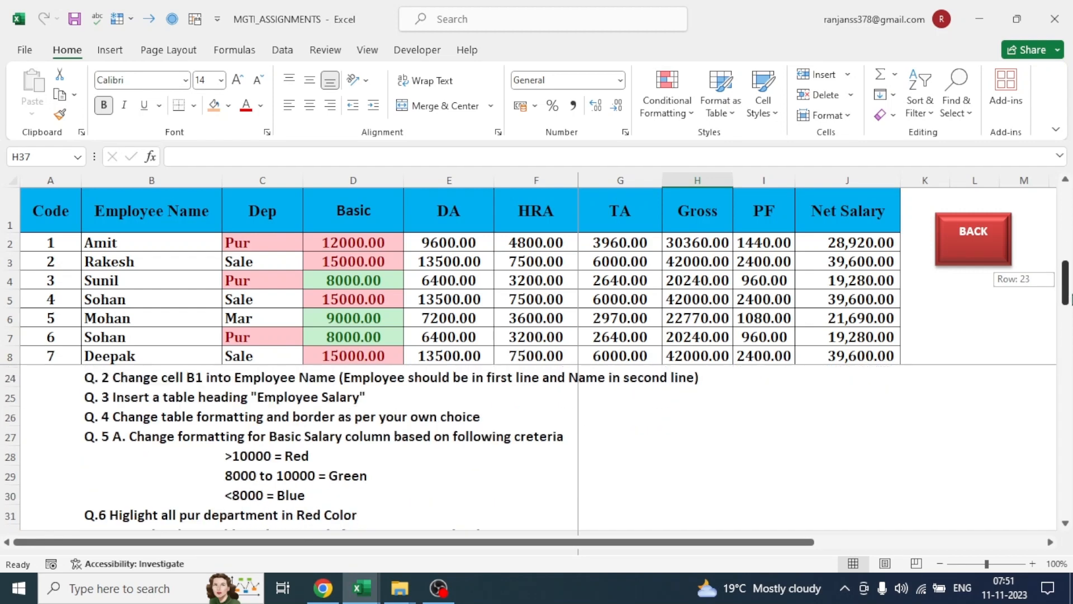
scroll(1068, 336, "down", 3)
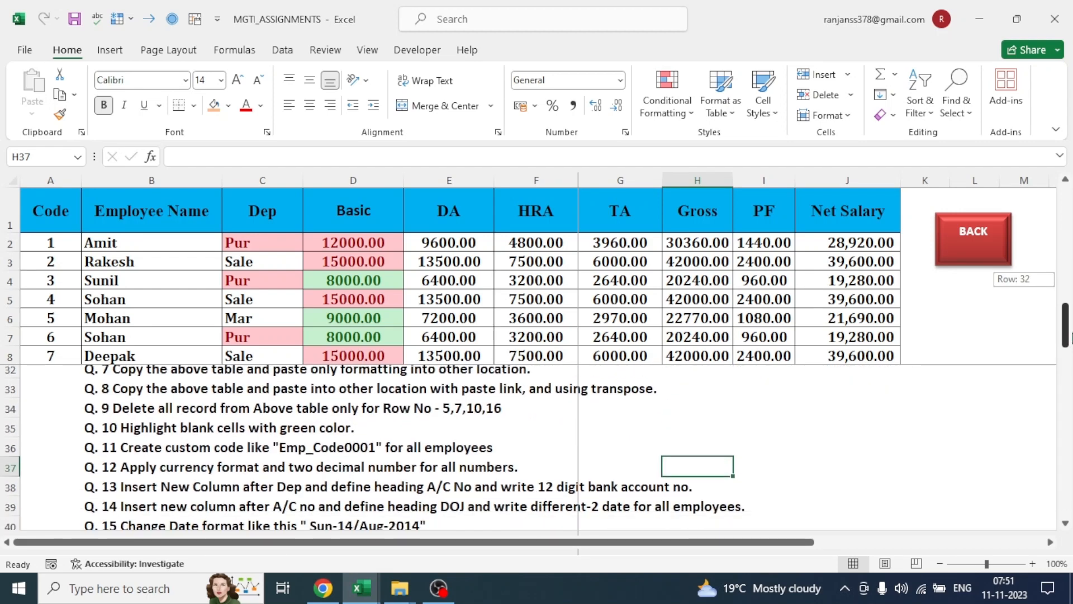
Step: Select all blank cells within the salary table A1:J13 on Sheet3 of Book1 using Go To Special
left_click_drag(1072, 338, 1072, 336)
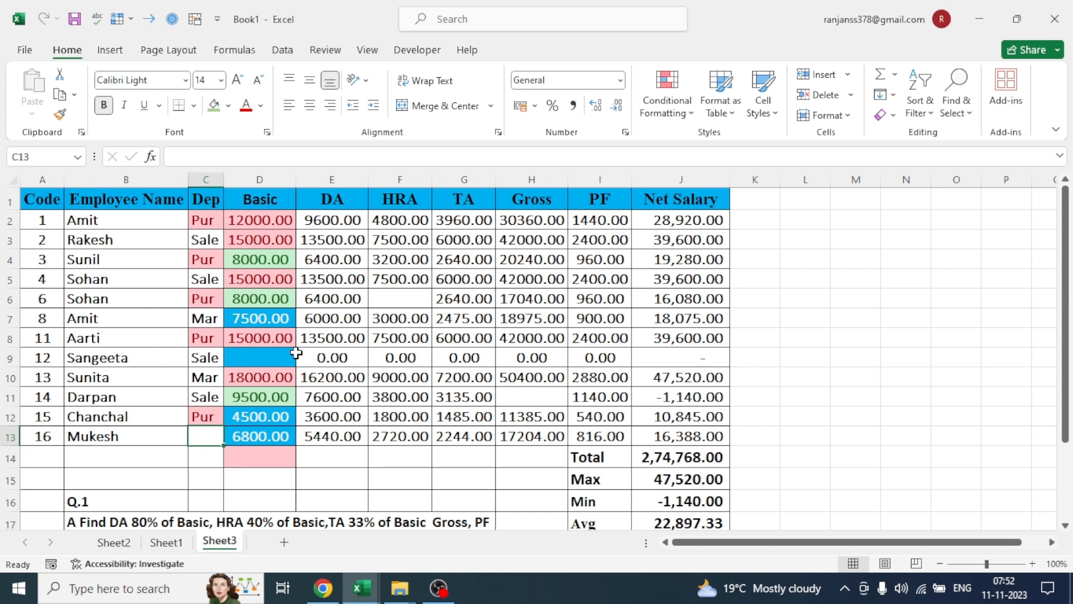
left_click_drag(43, 199, 685, 438)
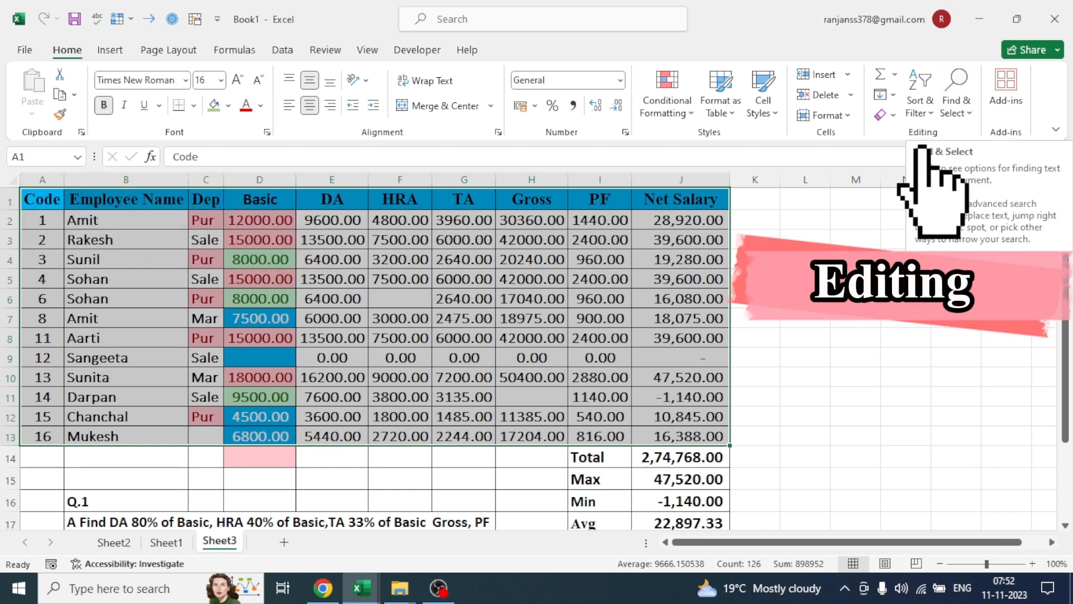
left_click(969, 114)
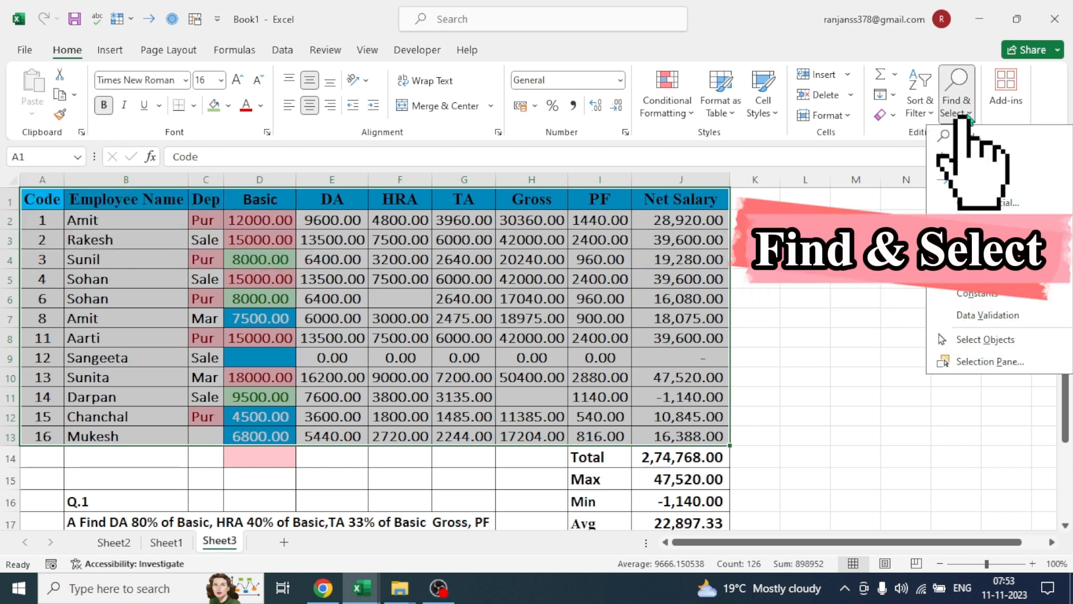
left_click(979, 206)
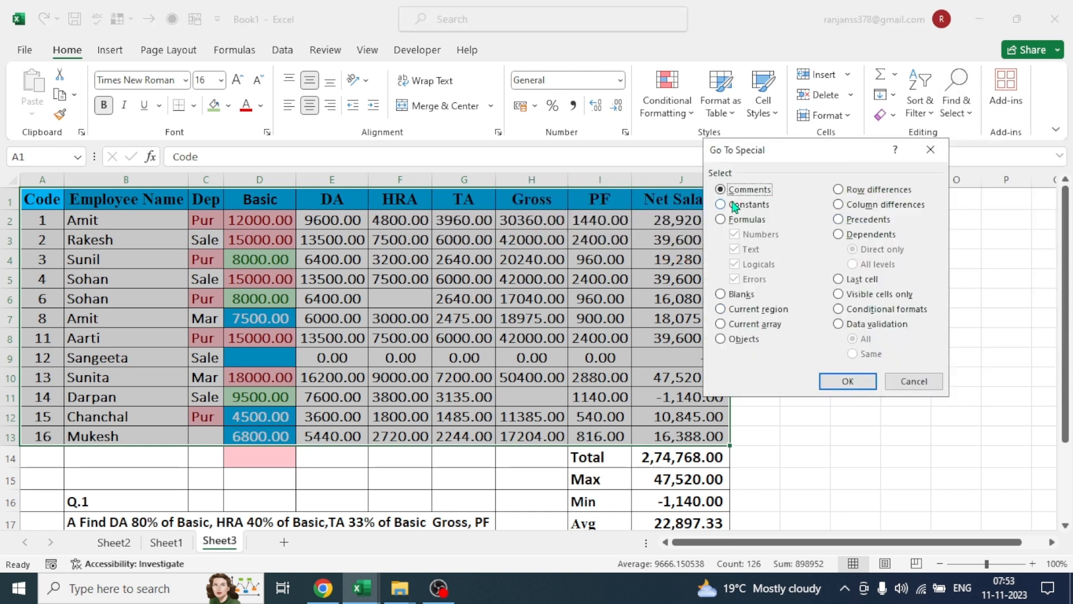
left_click(722, 294)
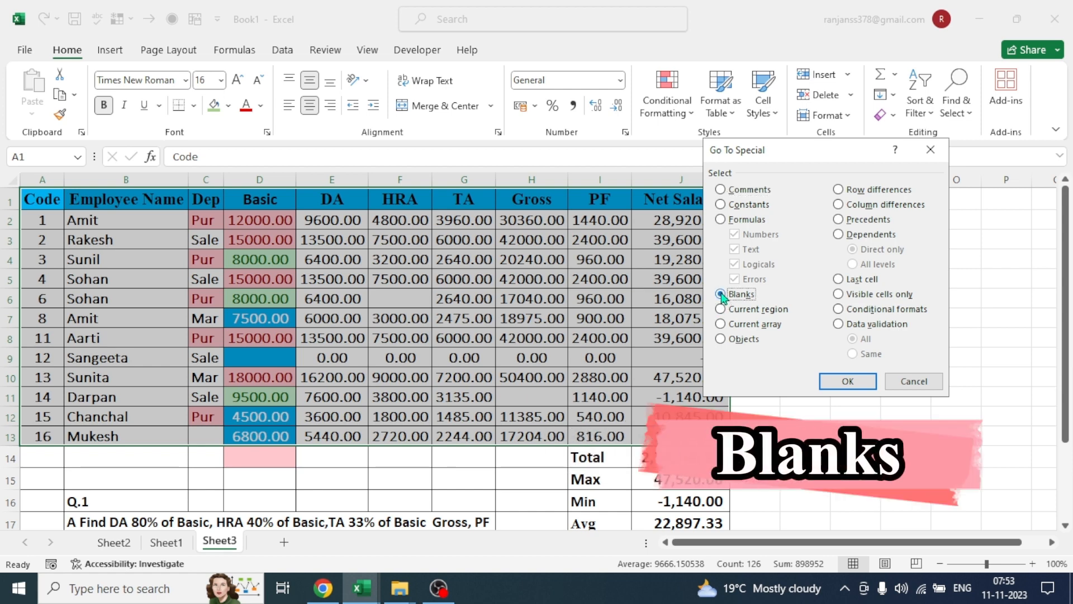
left_click(847, 382)
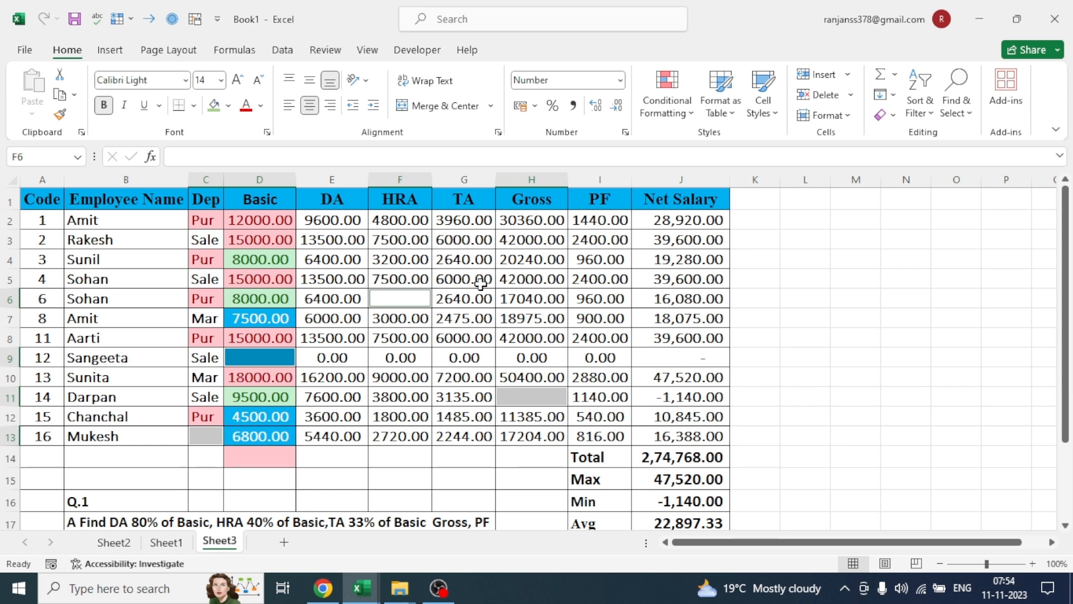
Step: Highlight the selected blank cells with an Equal To conditional rule referencing $F$6, using Green Fill with Dark Green Text
left_click(692, 114)
mouse_move(743, 145)
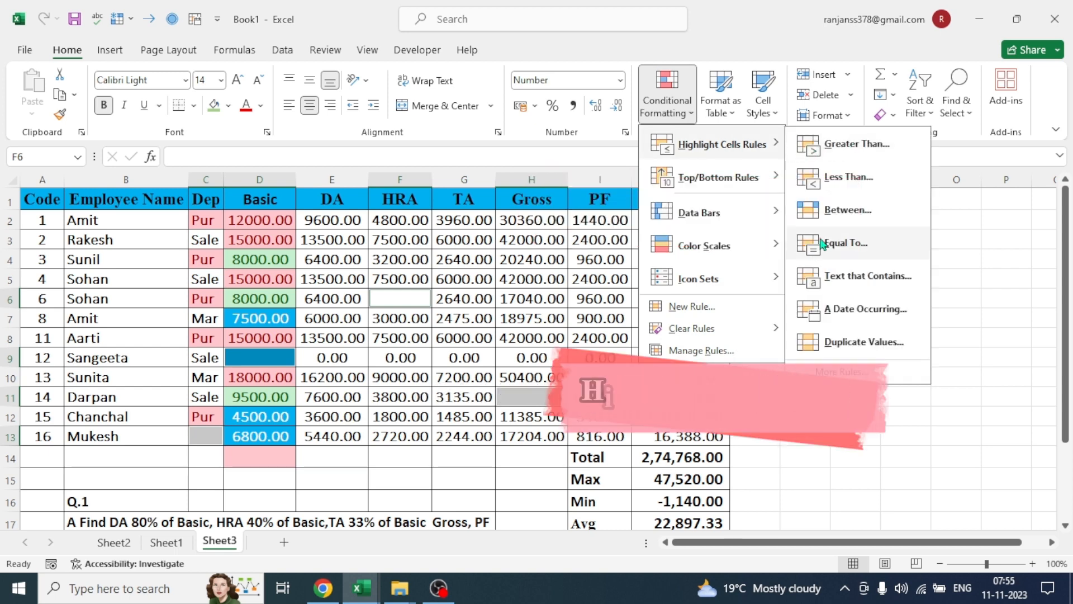
left_click(839, 243)
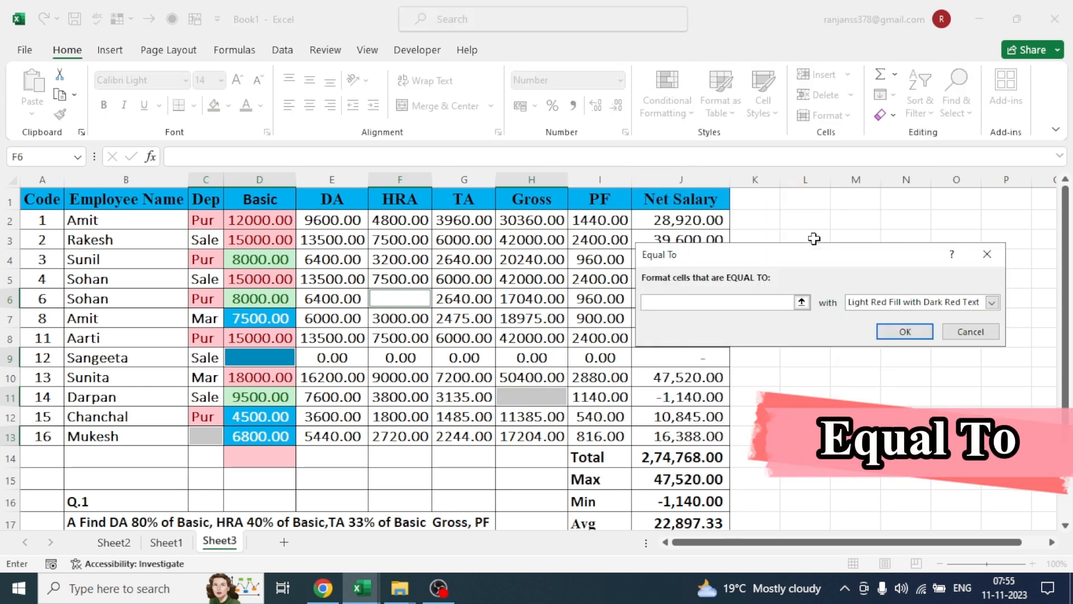
left_click(395, 300)
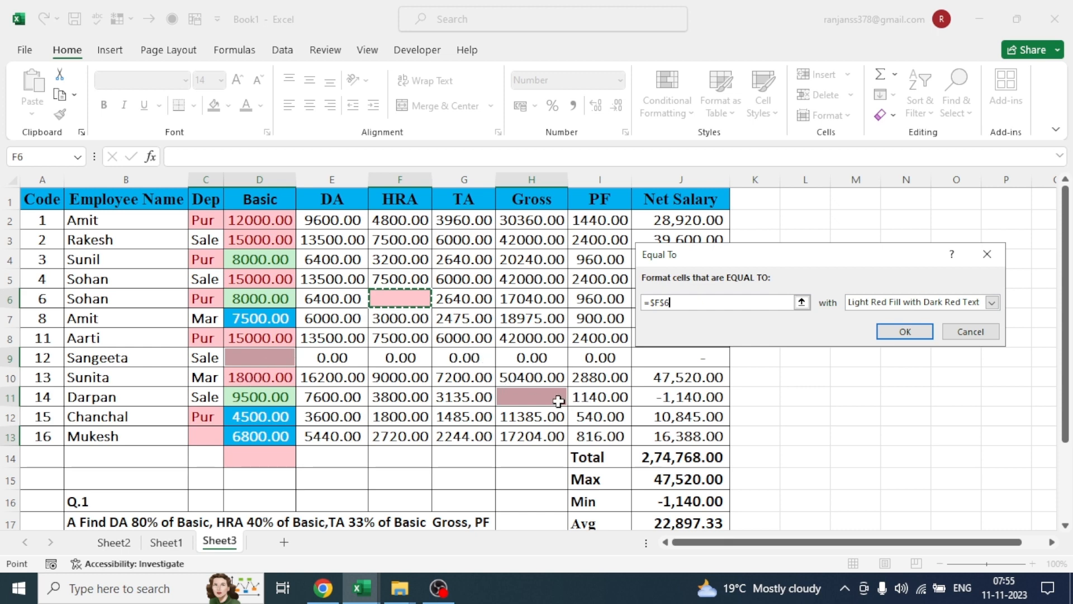
left_click(992, 302)
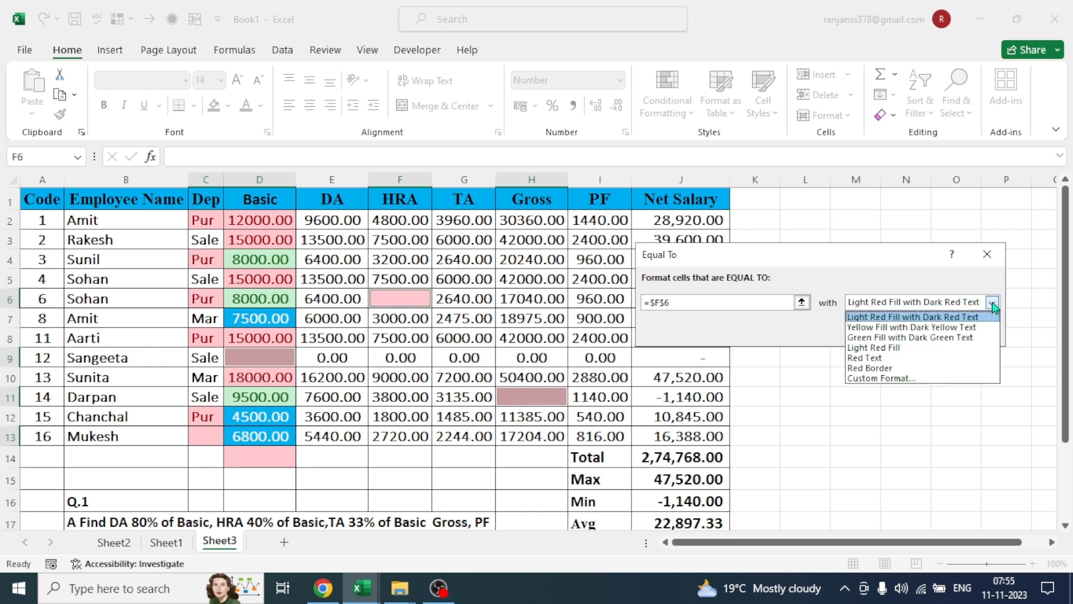
left_click(957, 337)
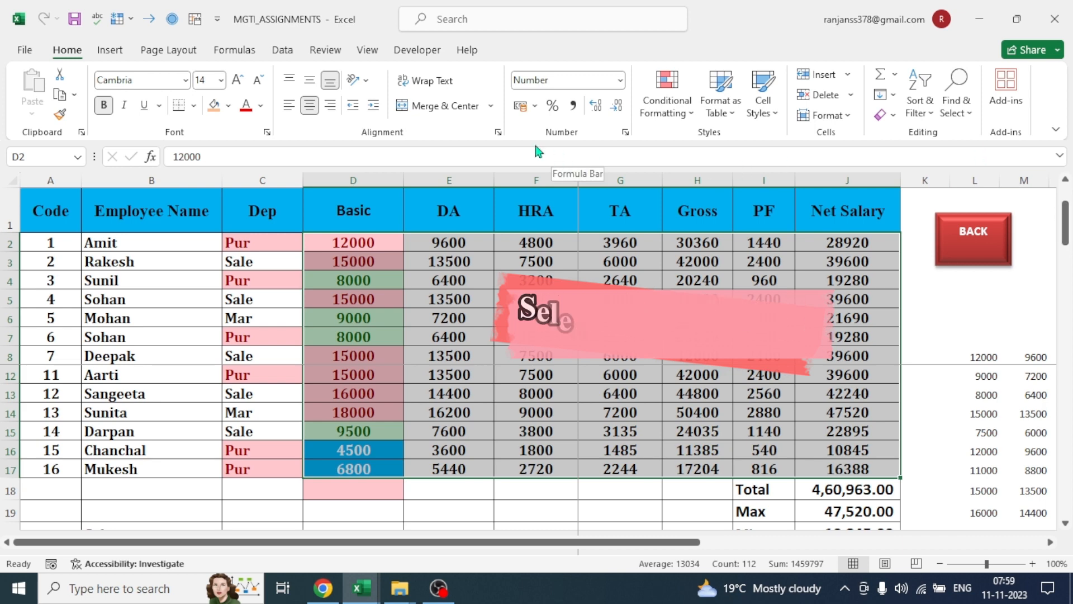
Step: Show two decimal places for the salary figures in D2:J17 of MGTI_ASSIGNMENTS
left_click(597, 106)
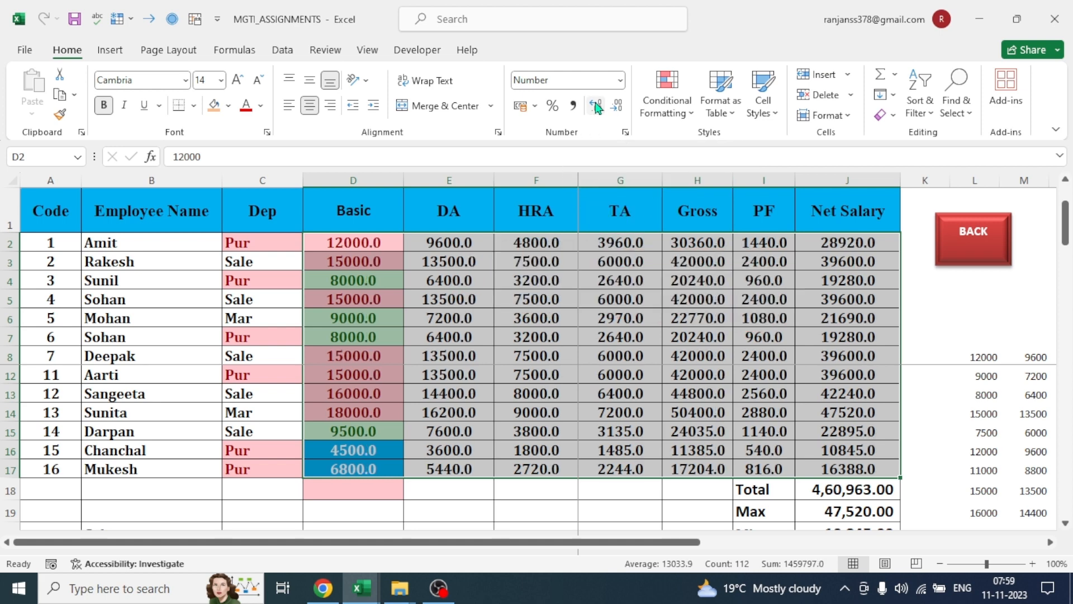
left_click(597, 106)
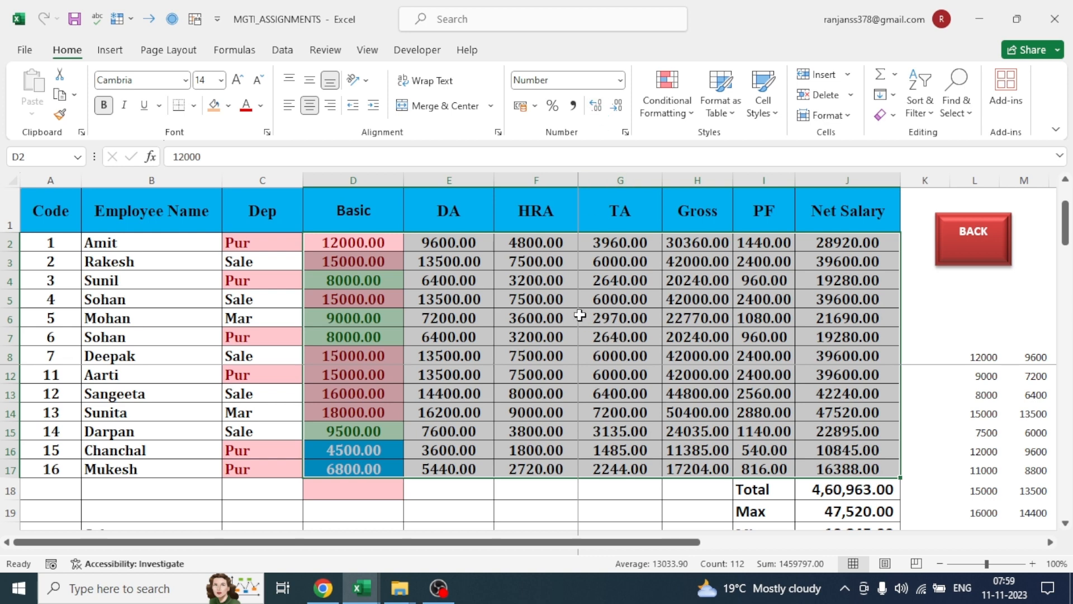
left_click(581, 301)
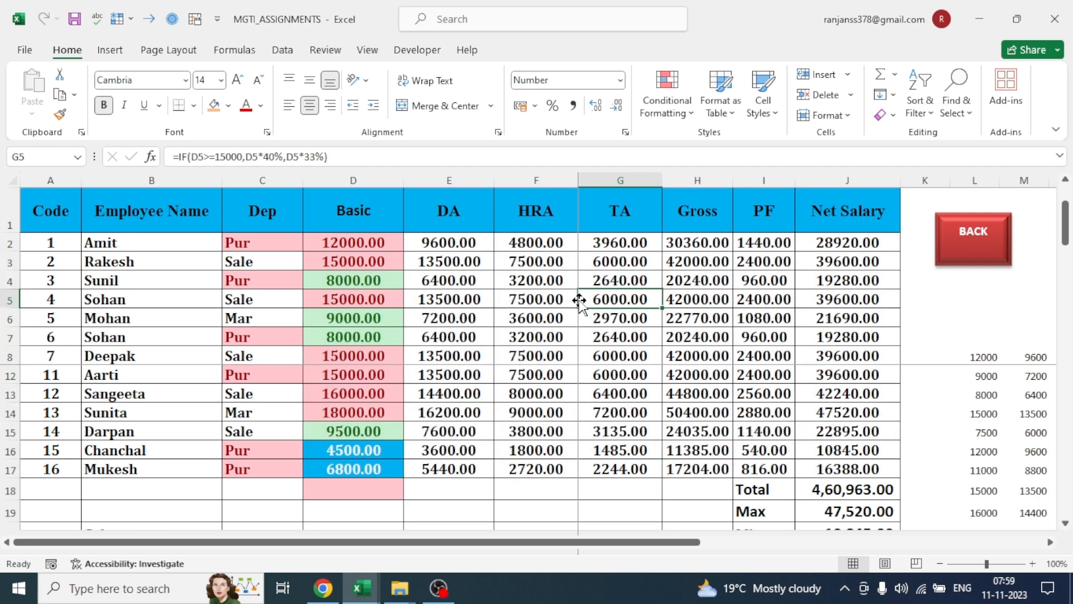
Step: Insert an entire column between Dep and Basic and give it the heading A/c No
scroll(210, 369, "down", 8)
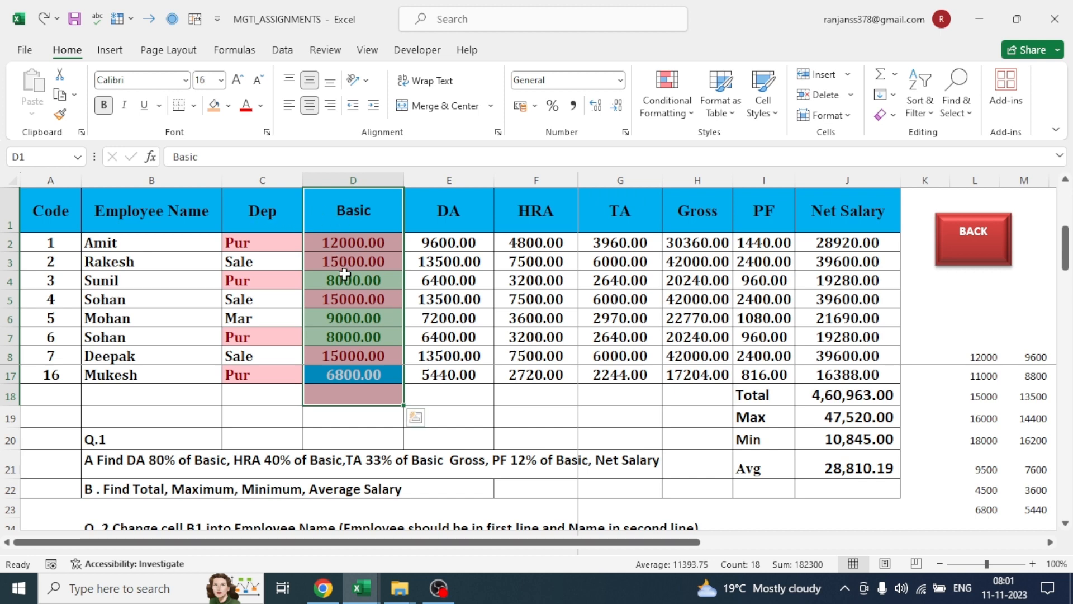
right_click(349, 217)
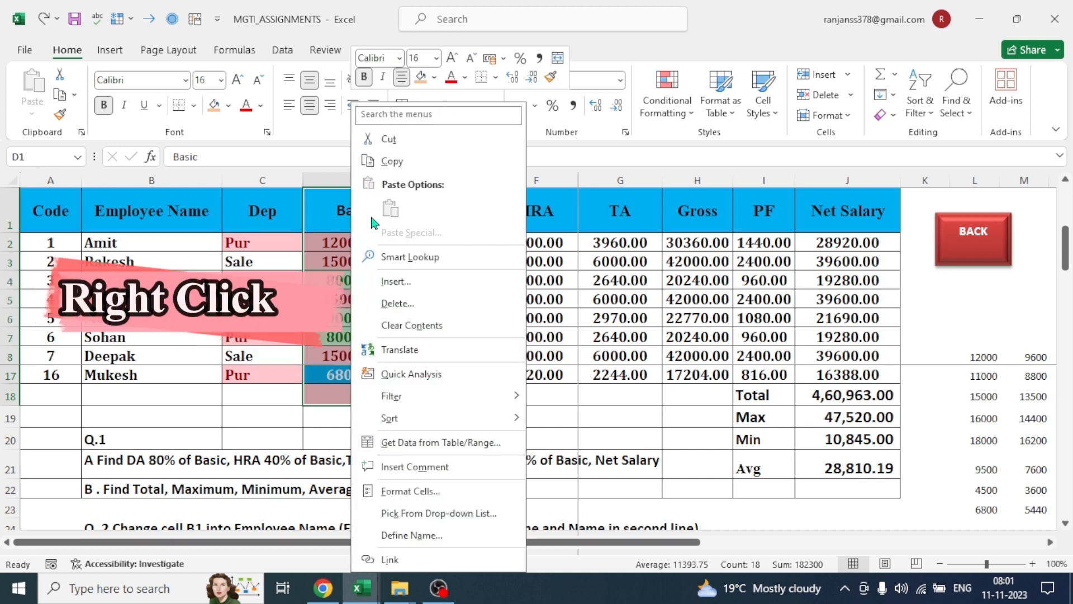
left_click(395, 282)
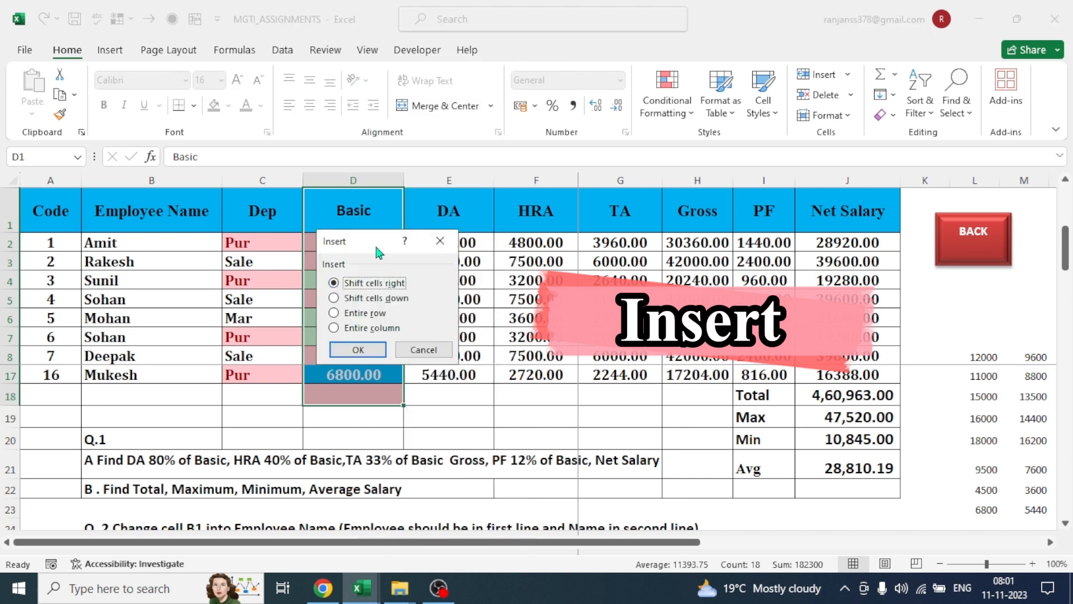
left_click_drag(377, 249, 590, 160)
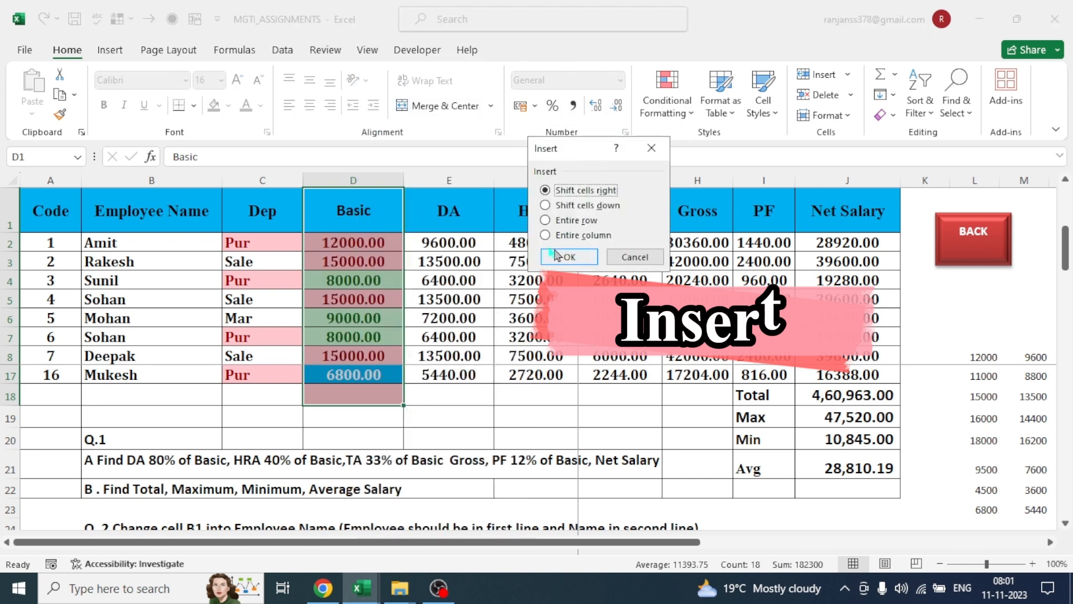
left_click(546, 235)
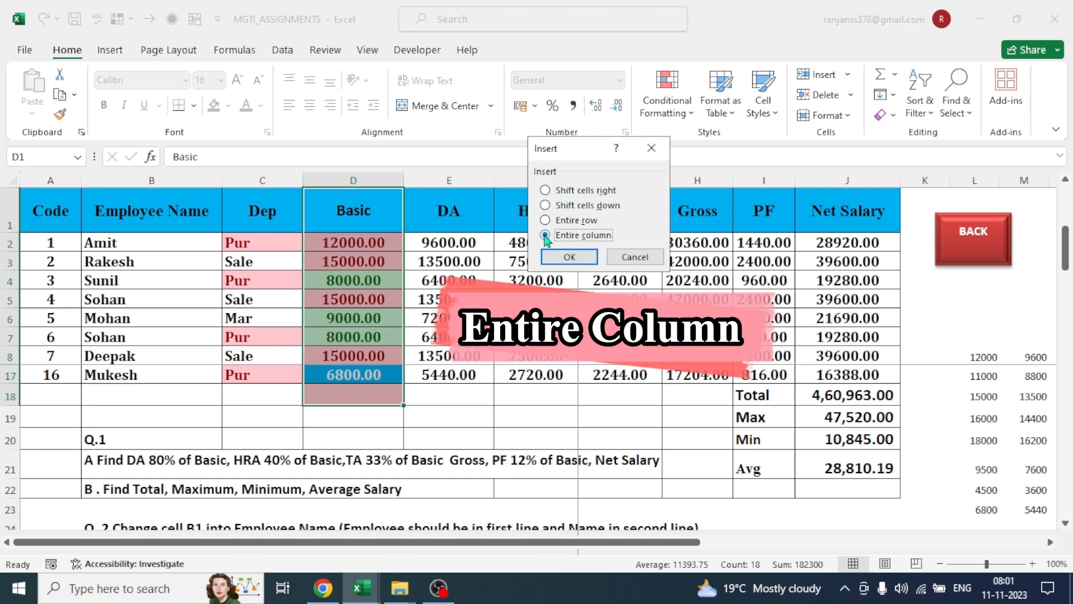
left_click(570, 257)
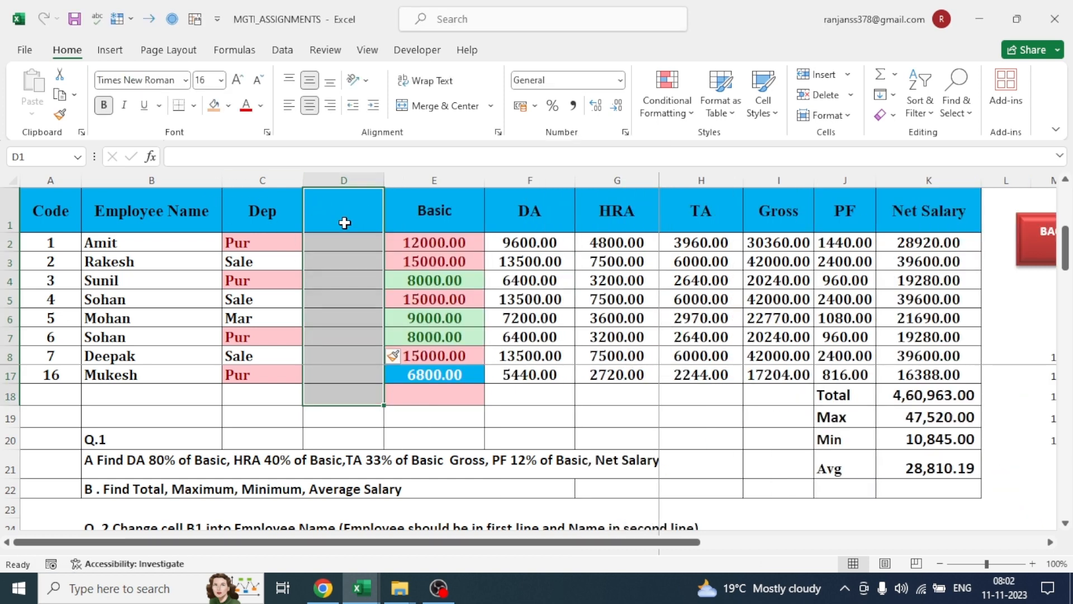
left_click(398, 230)
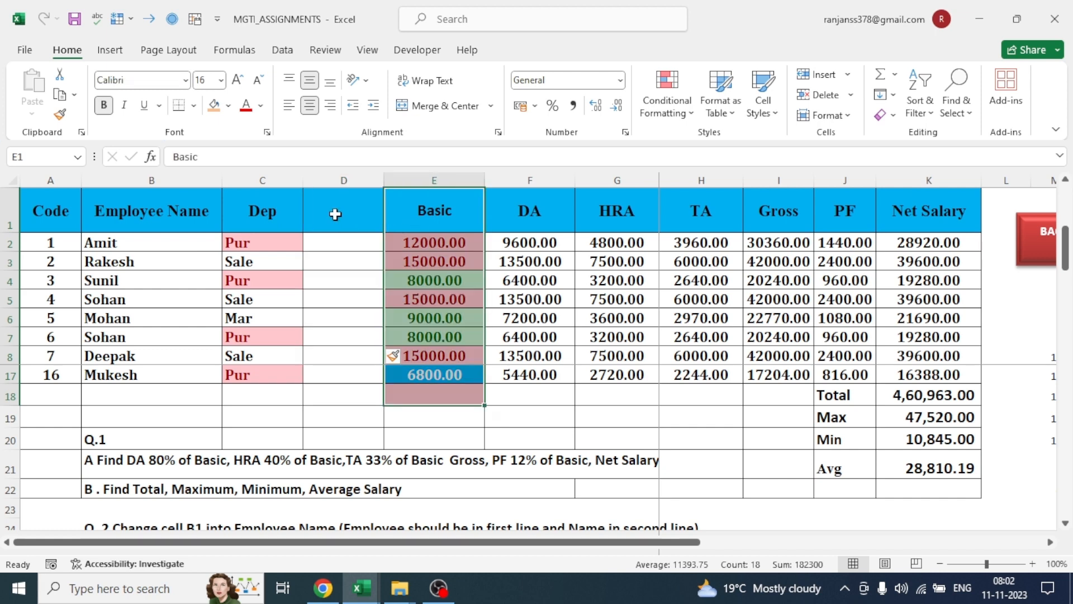
left_click(336, 215)
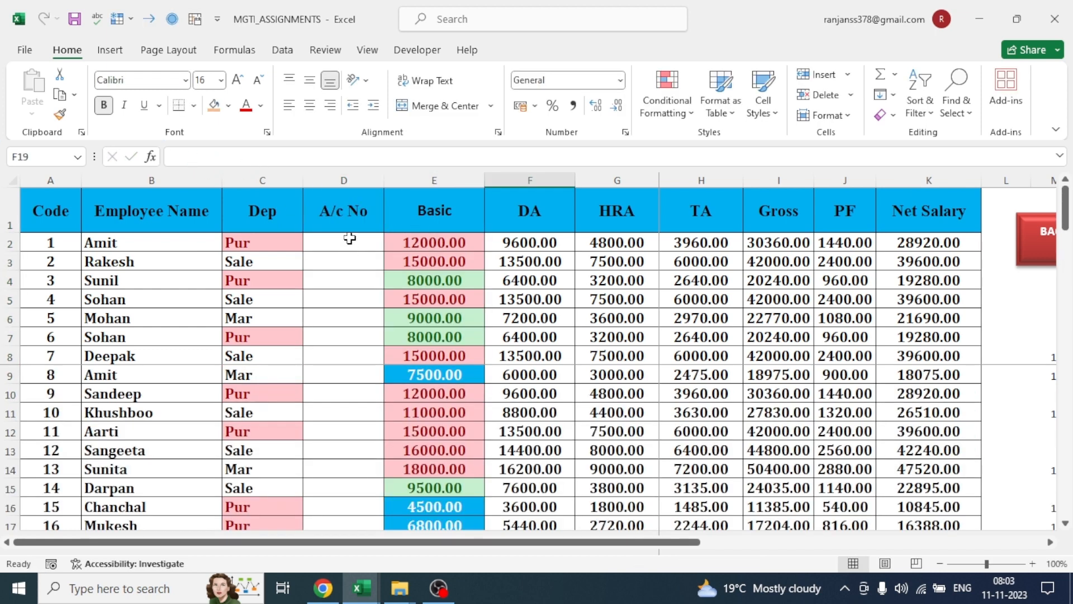
left_click_drag(349, 239, 351, 409)
scroll(351, 382, "up", 2)
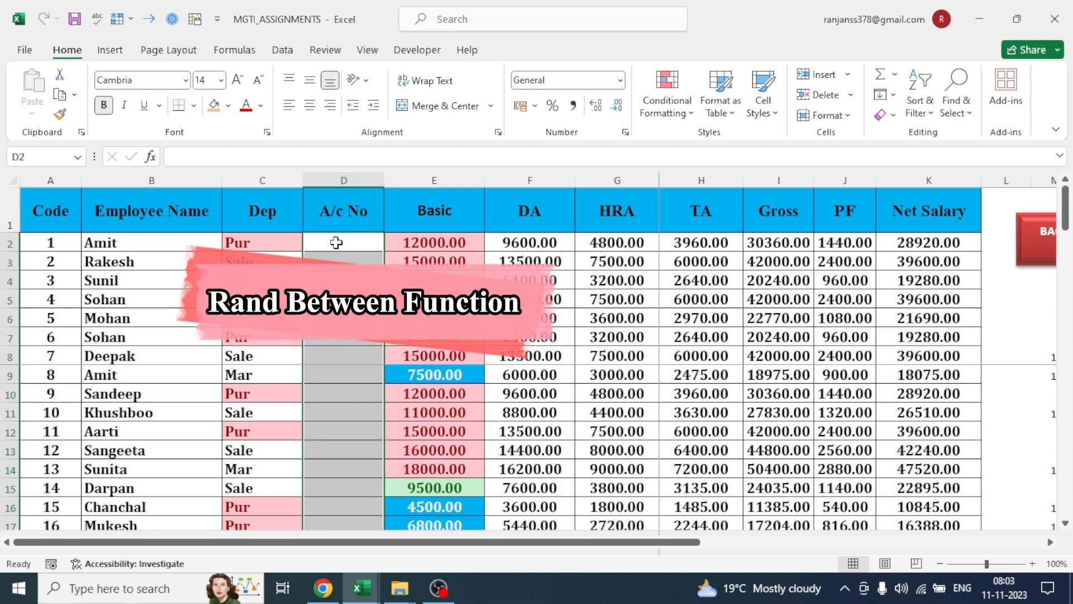
type("=r")
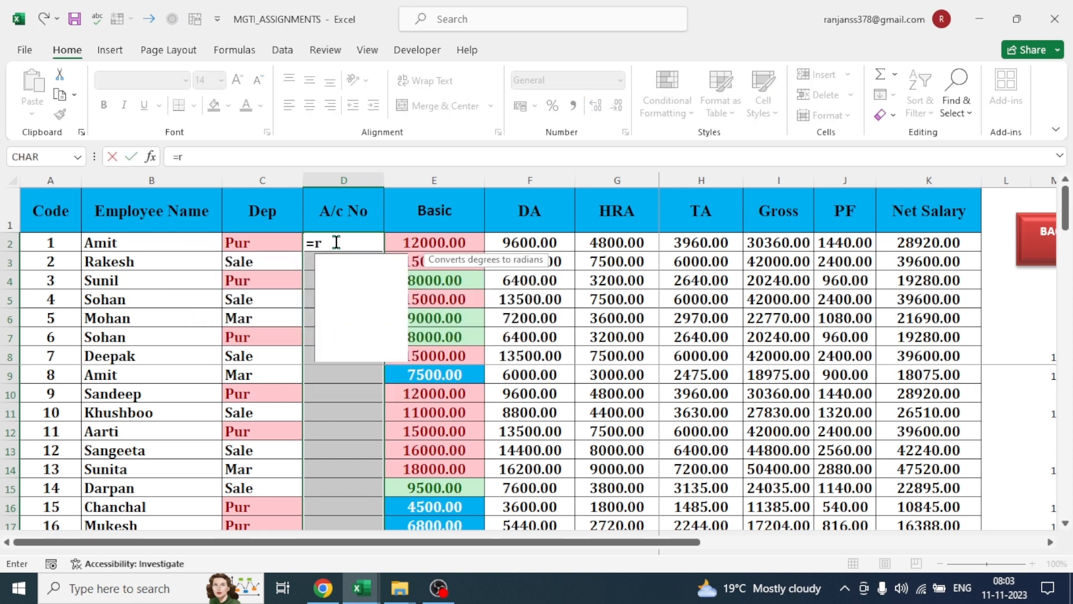
type("andb")
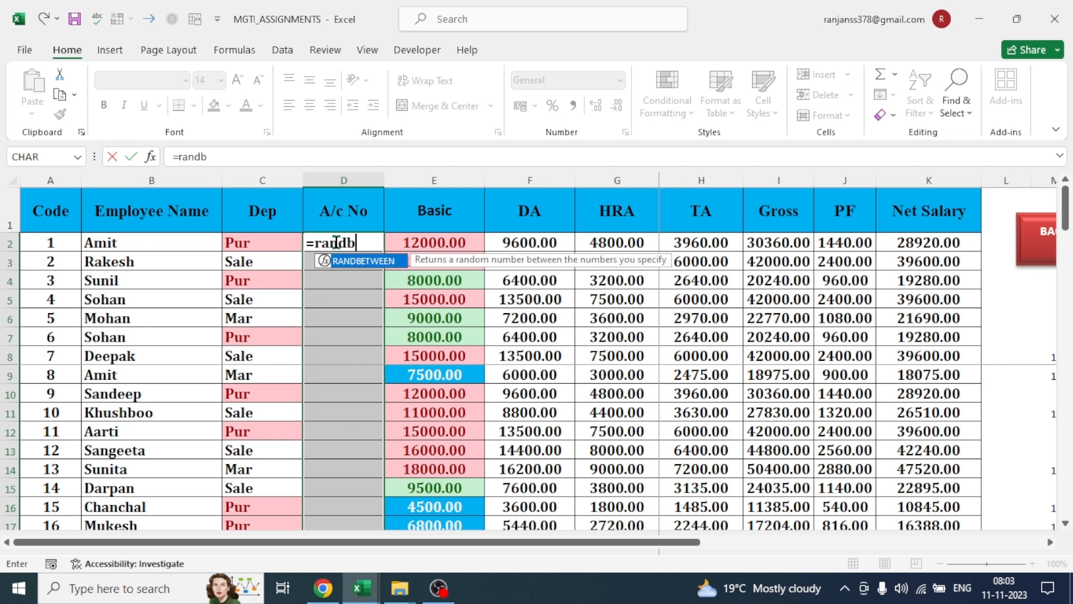
key("Tab")
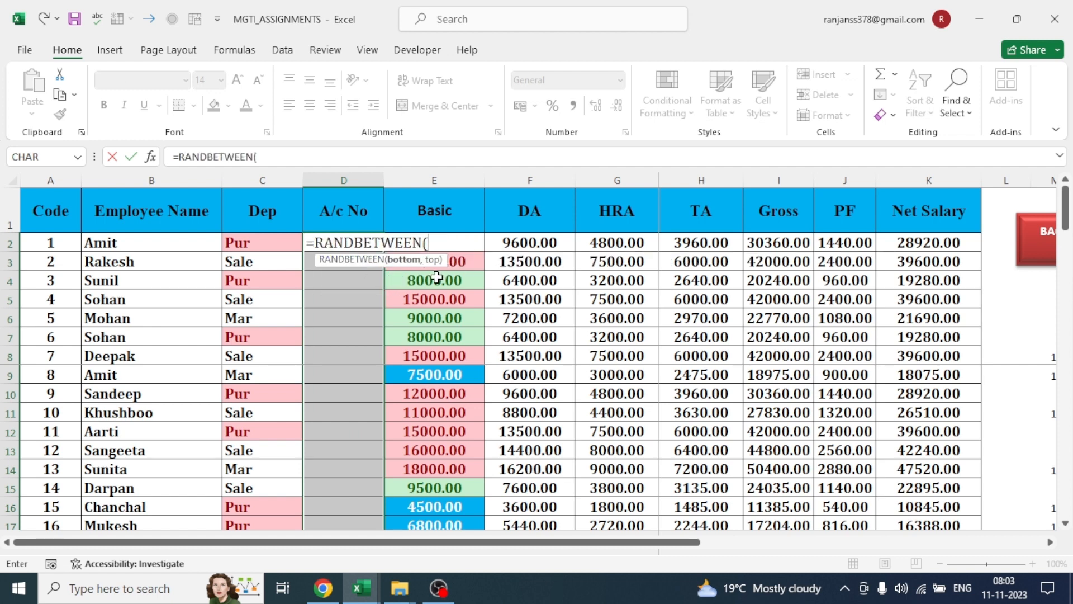
type("100054678912,")
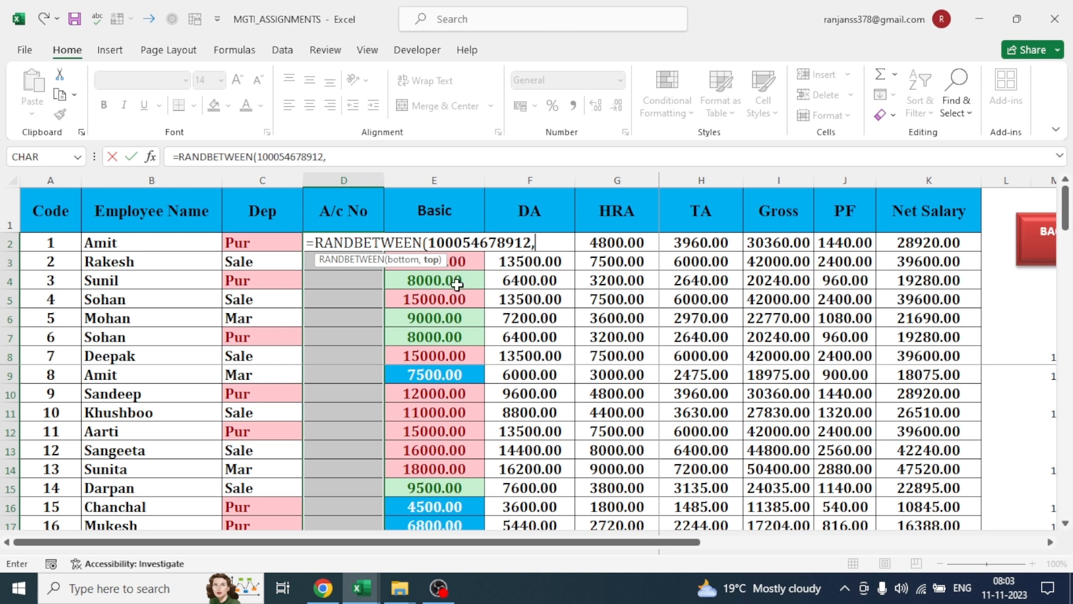
type("987641235673)")
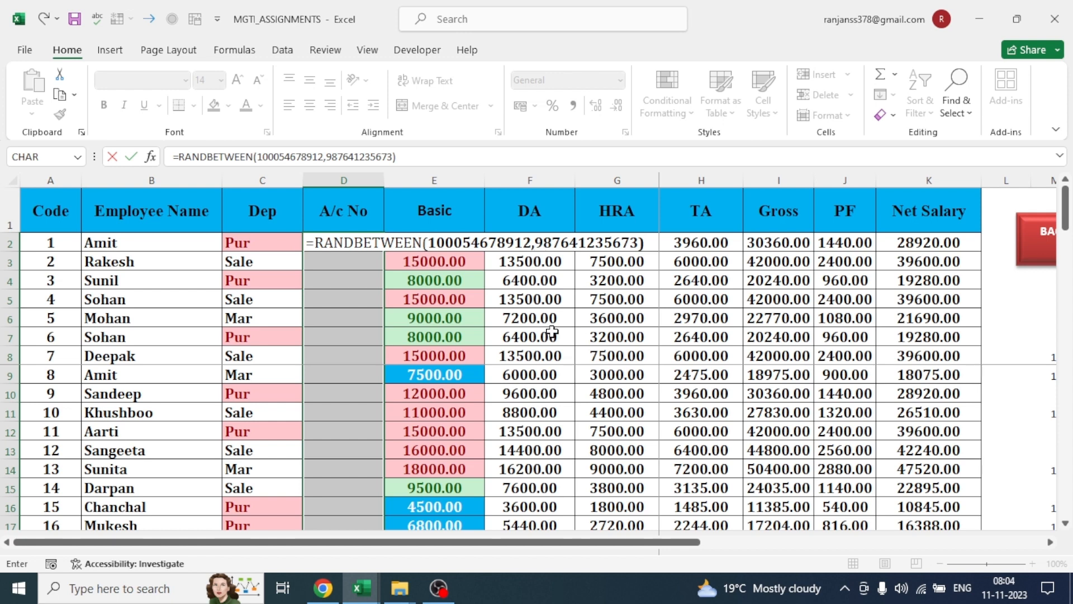
key("ctrl+Return")
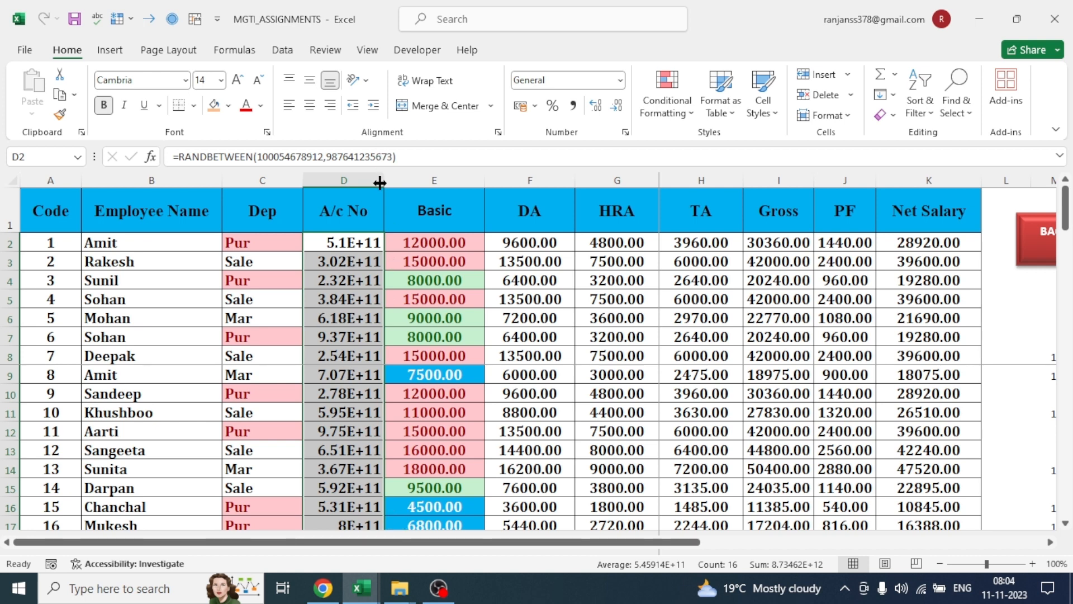
Step: Fit the A/c No column to its contents and apply the Fraction number format to D2:D17
double_click(380, 182)
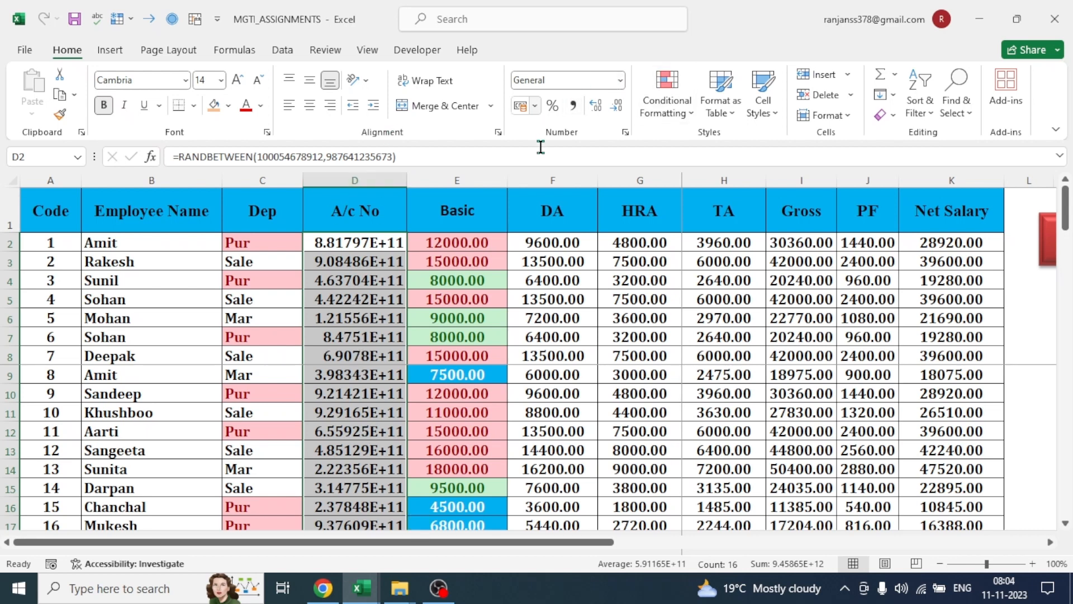
left_click(622, 81)
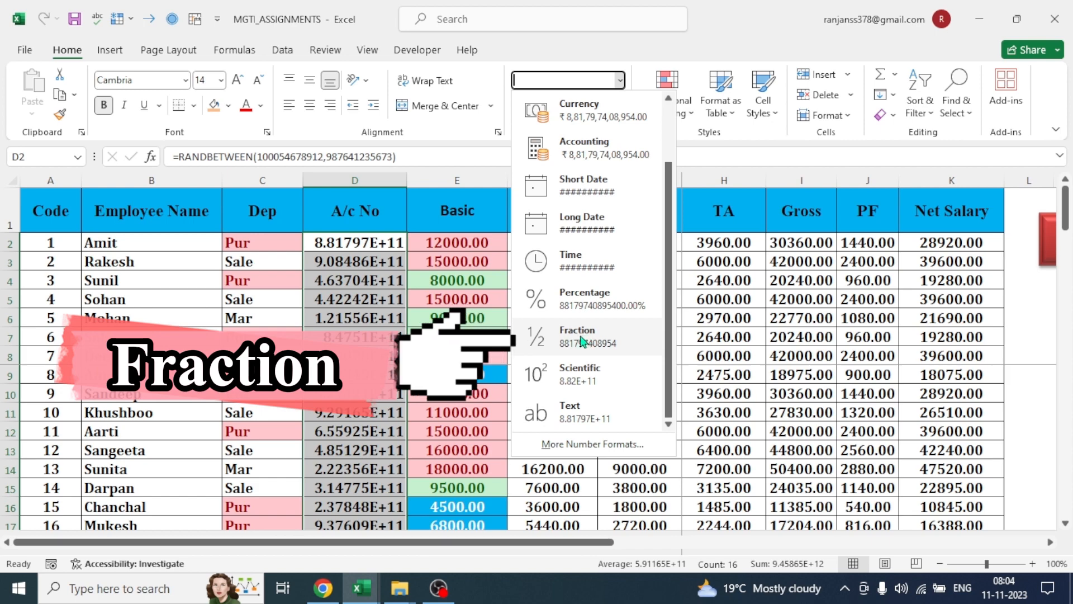
left_click(581, 341)
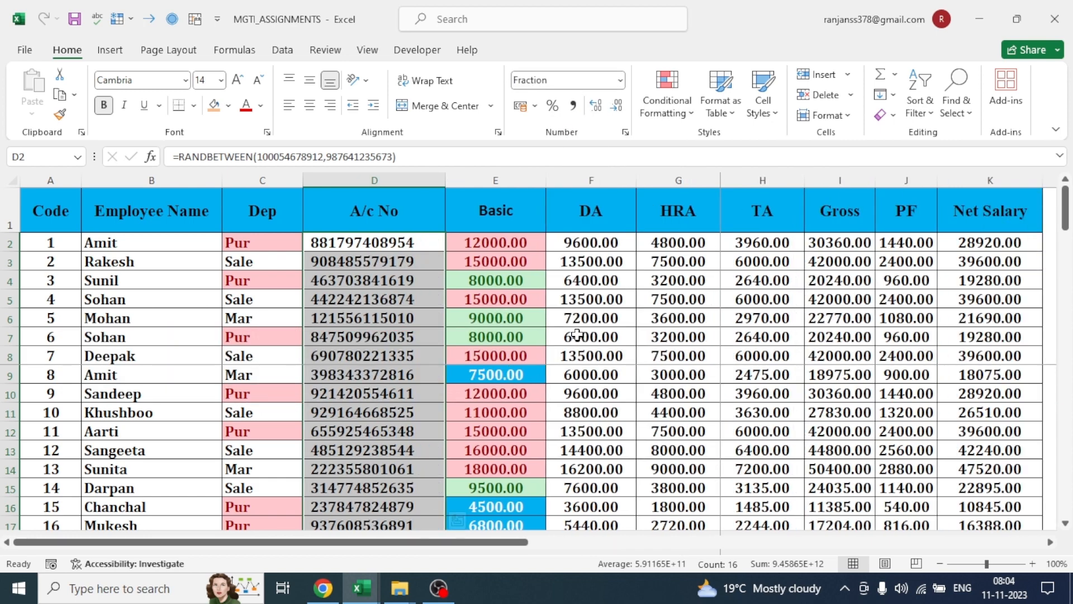
left_click(425, 282)
Step: Insert a new column between A/c No and Basic for the date of joining
scroll(93, 475, "down", 8)
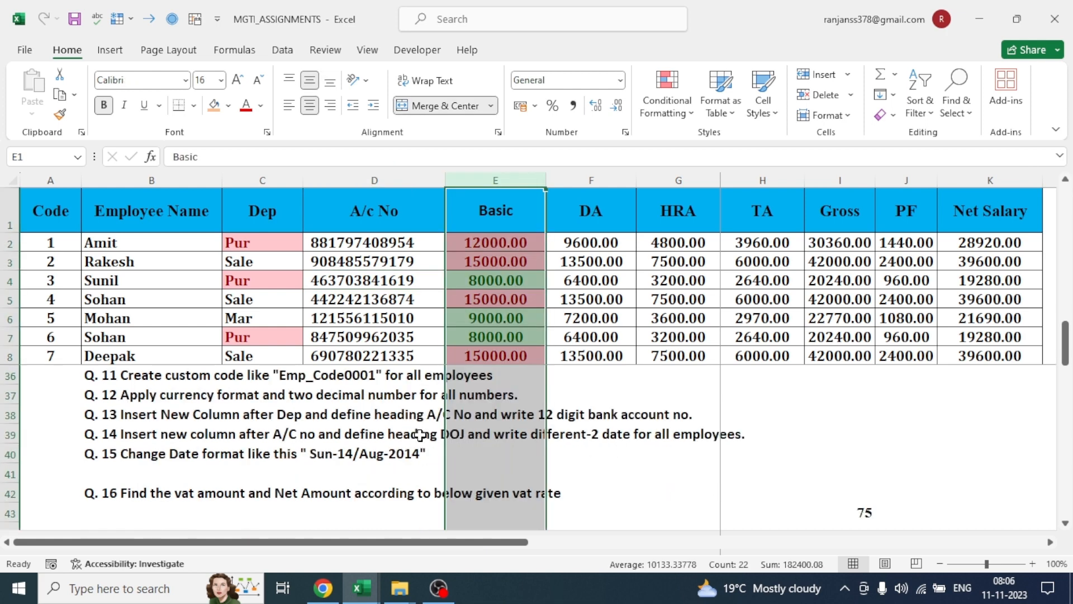
left_click_drag(1067, 340, 1067, 185)
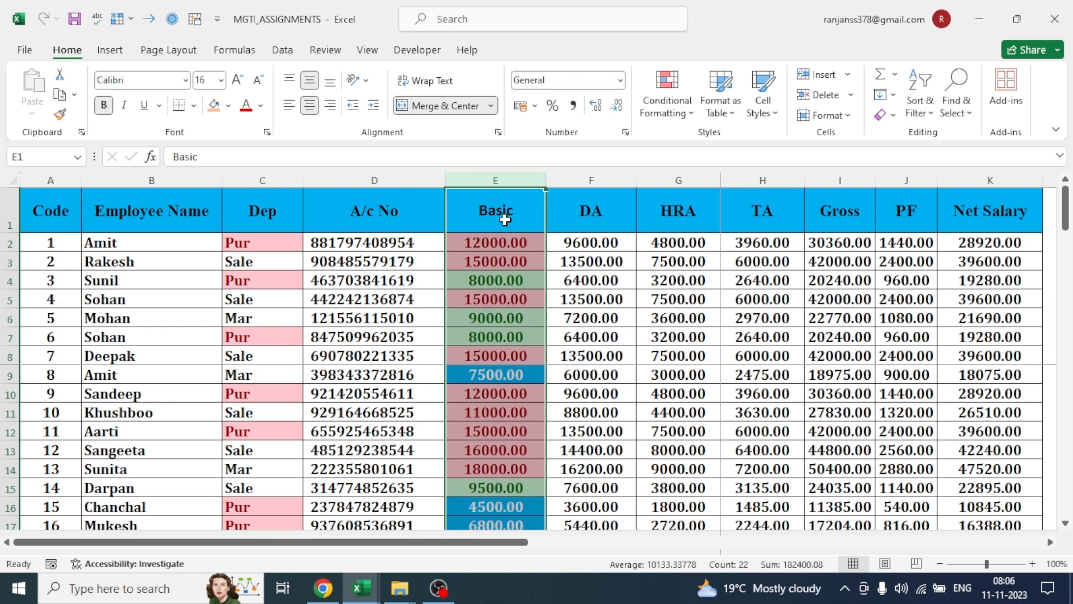
key("ctrl+shift+plus")
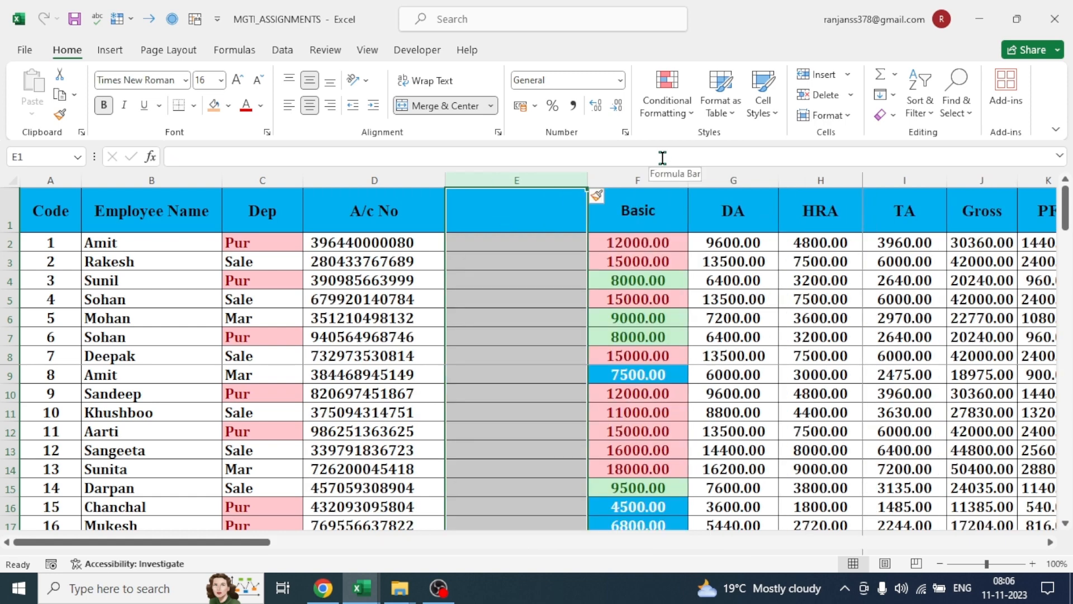
Step: Enter the heading DOJ in E1, above the new column between A/c No and Basic
left_click(500, 209)
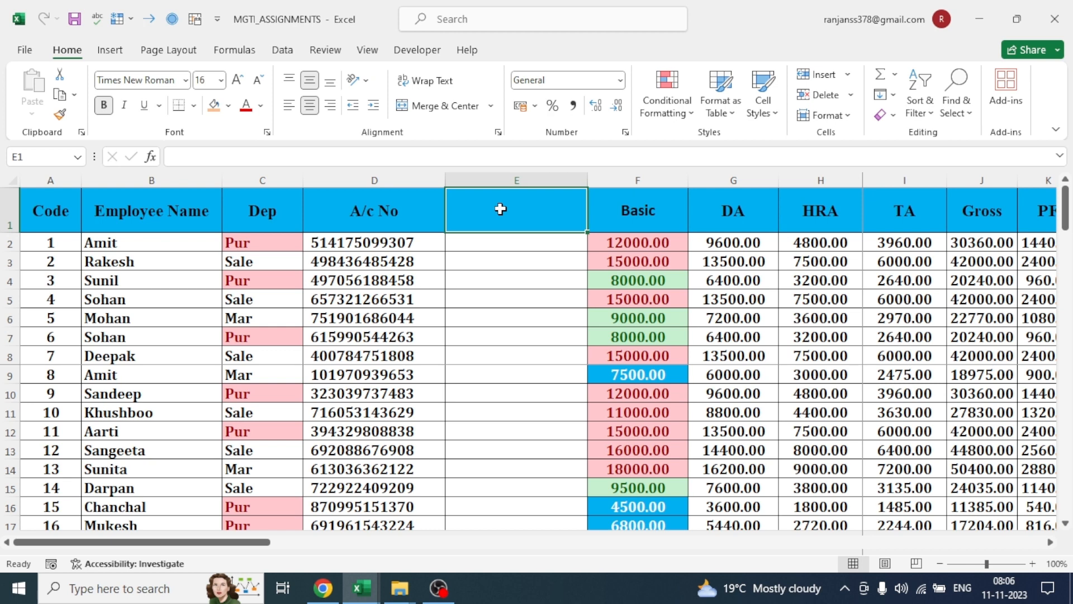
type("D")
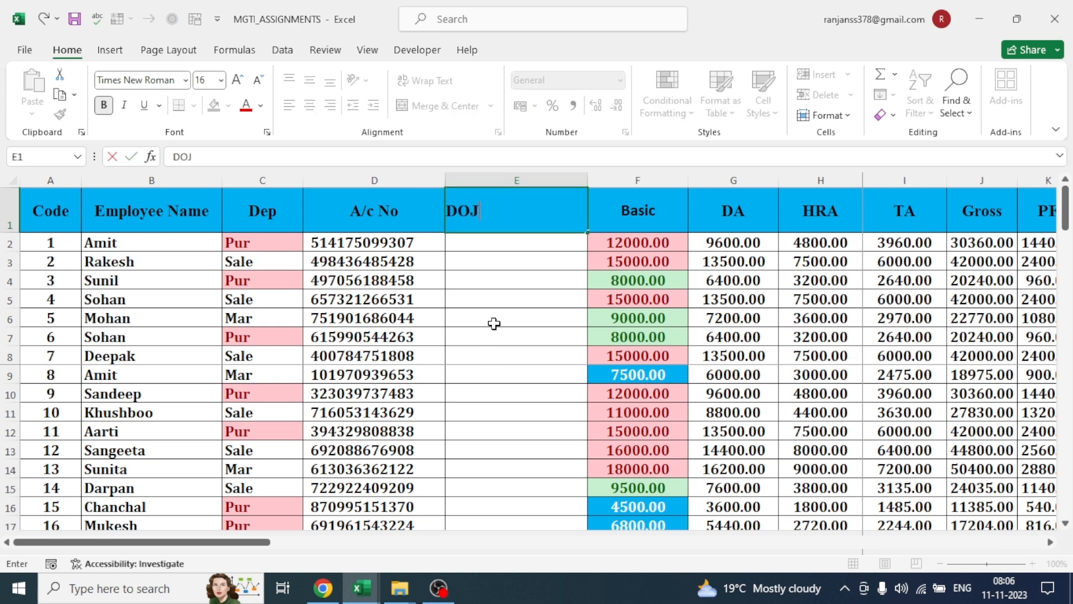
type("OJ")
left_click(515, 273)
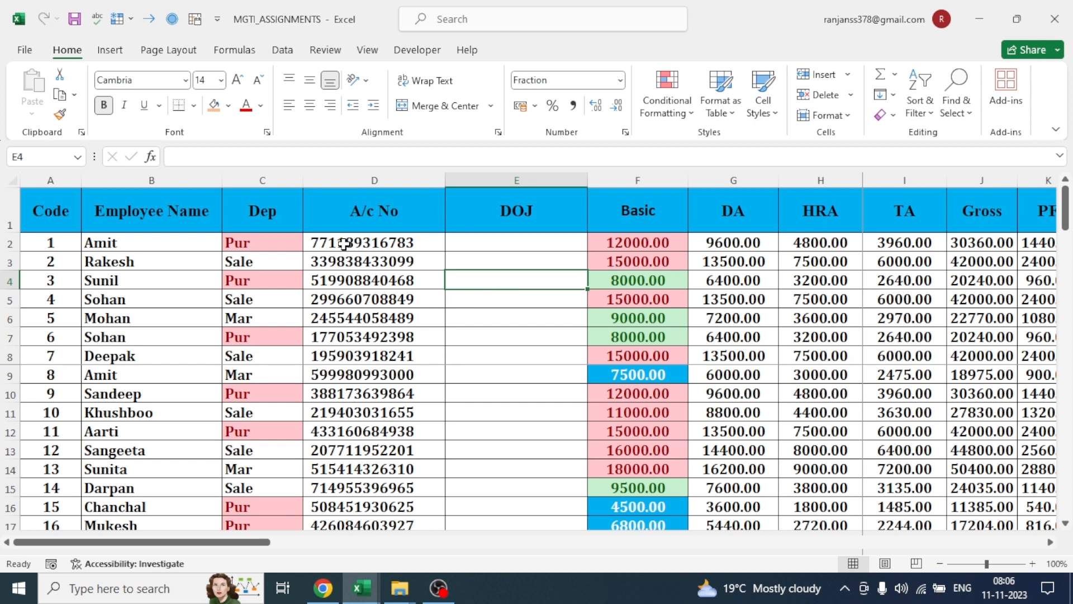
Step: Replace the random-number formulas in the A/c No cells D2:D17 with their values using Paste Special Values, and recalculate to check them
left_click_drag(344, 243, 360, 407)
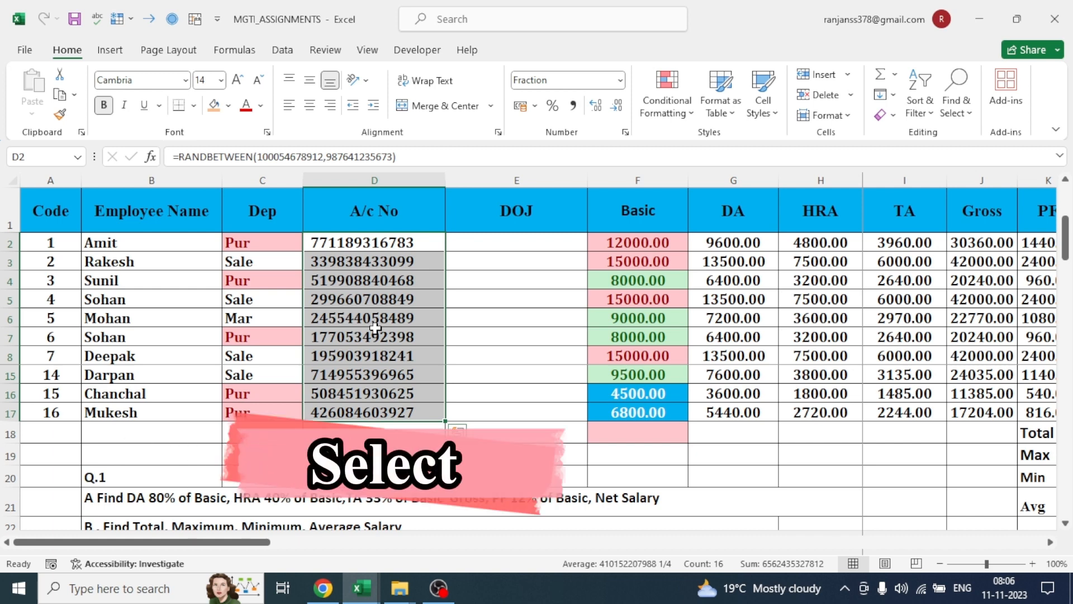
key("ctrl+c")
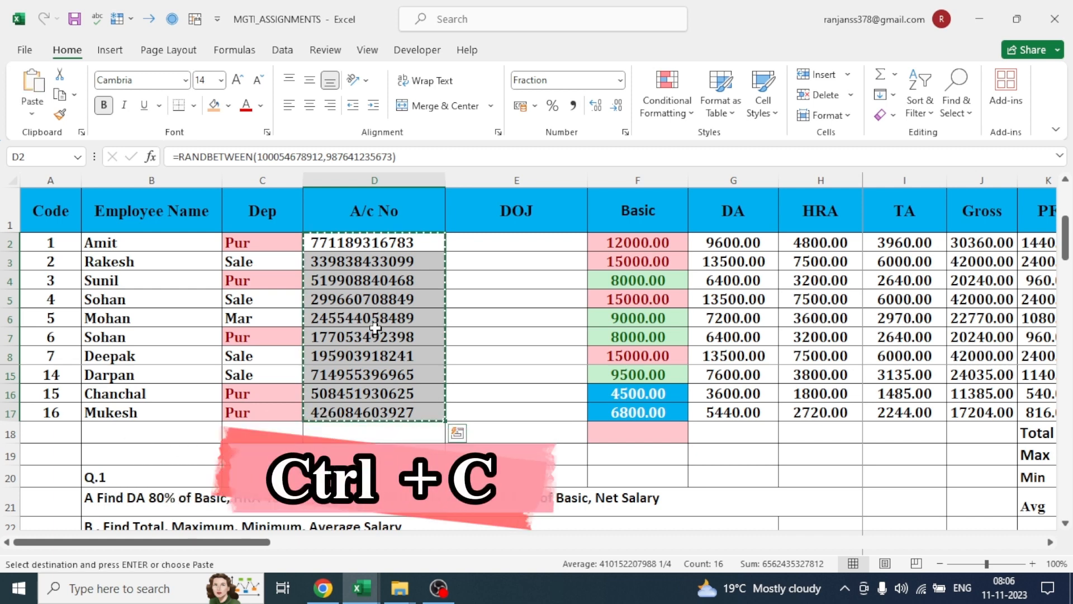
key("ctrl+alt+v")
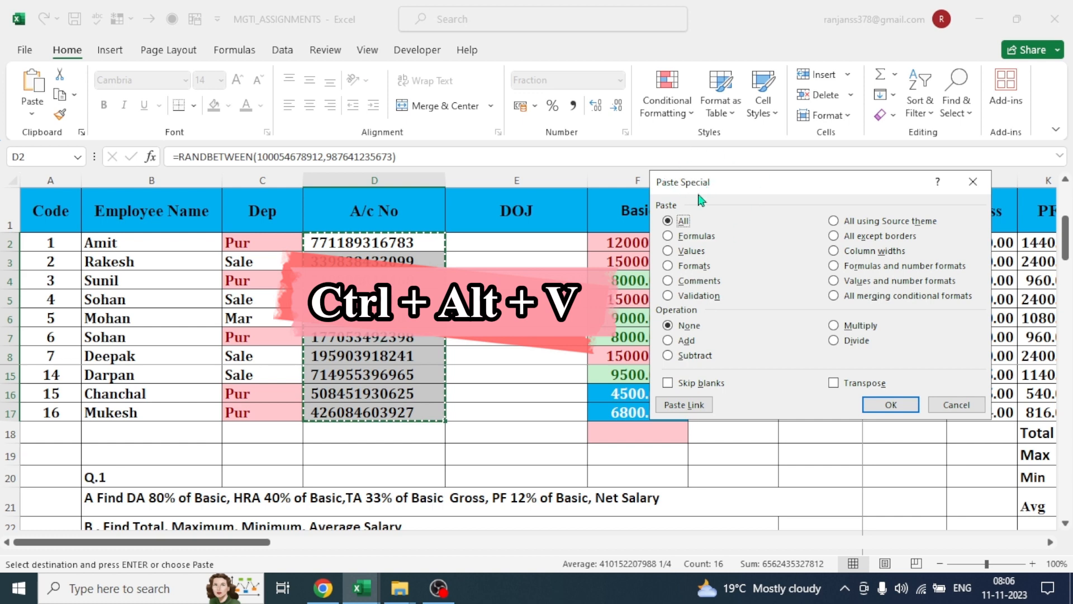
left_click(669, 250)
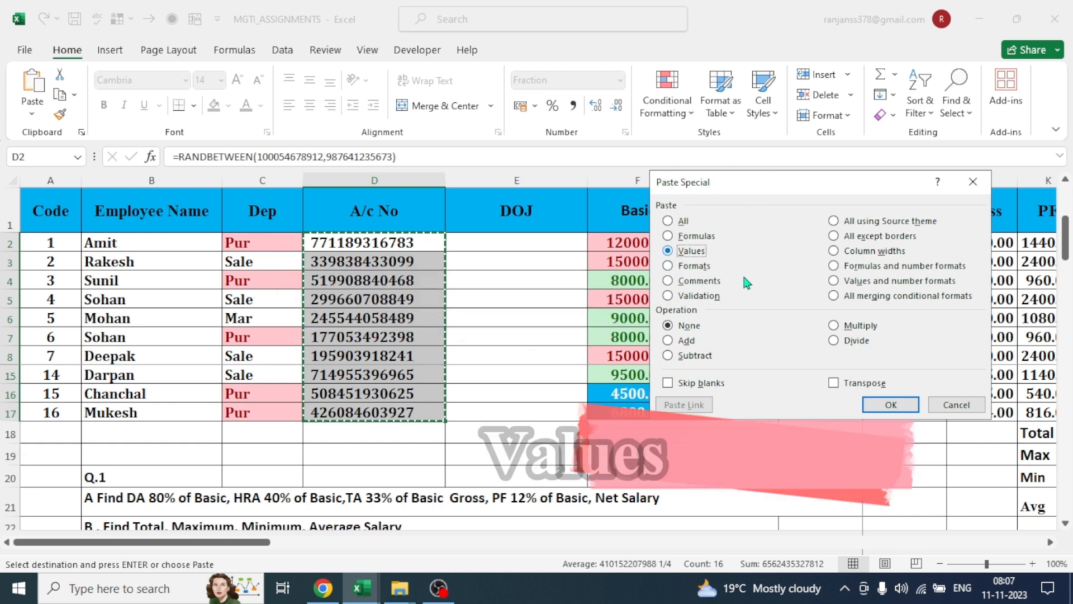
left_click(891, 406)
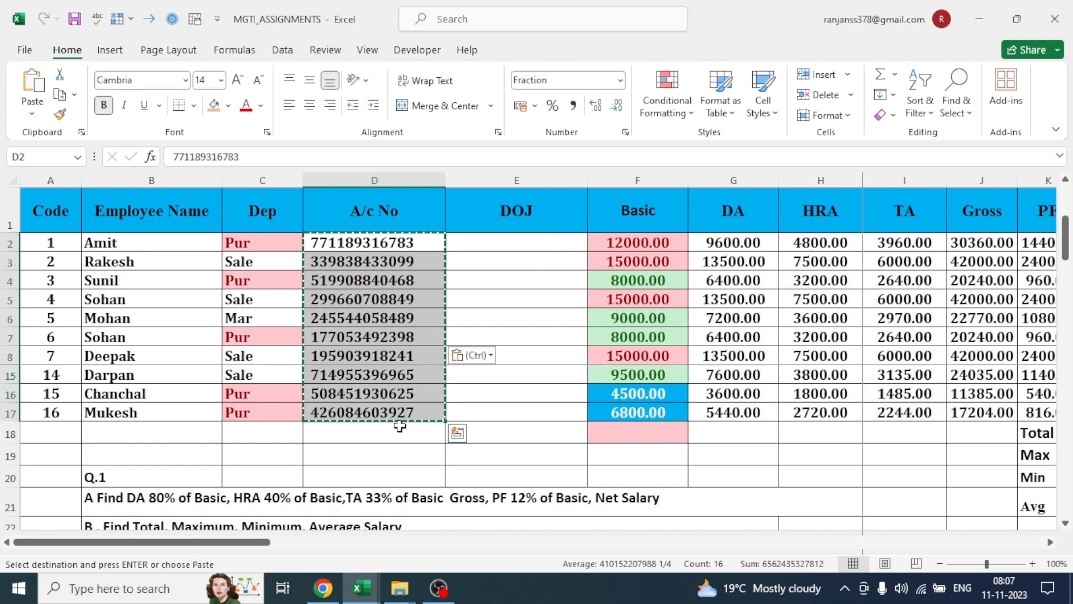
key("F9")
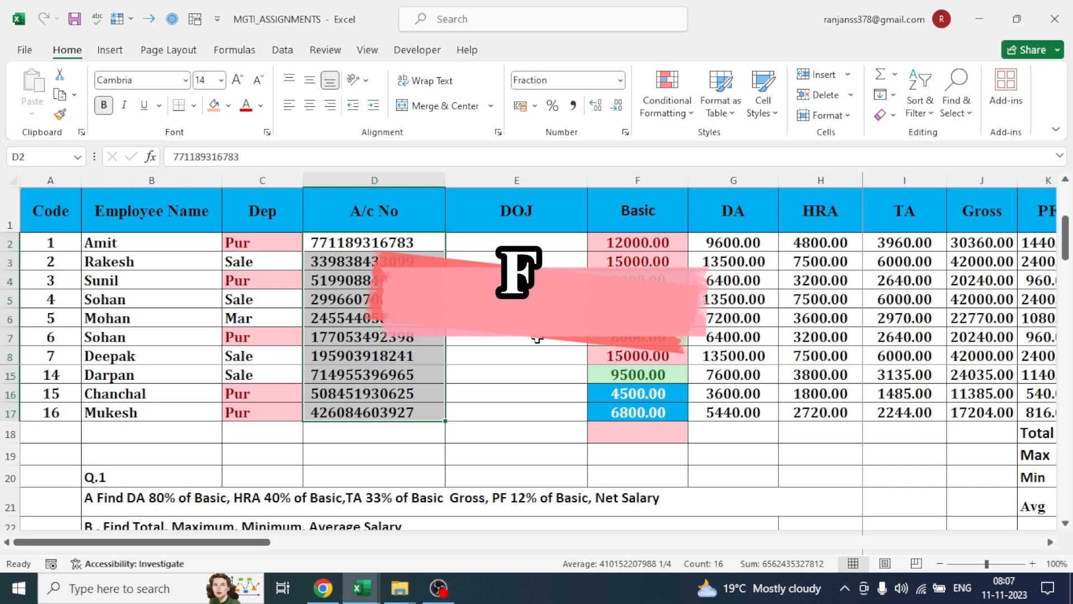
left_click_drag(1068, 226, 1068, 135)
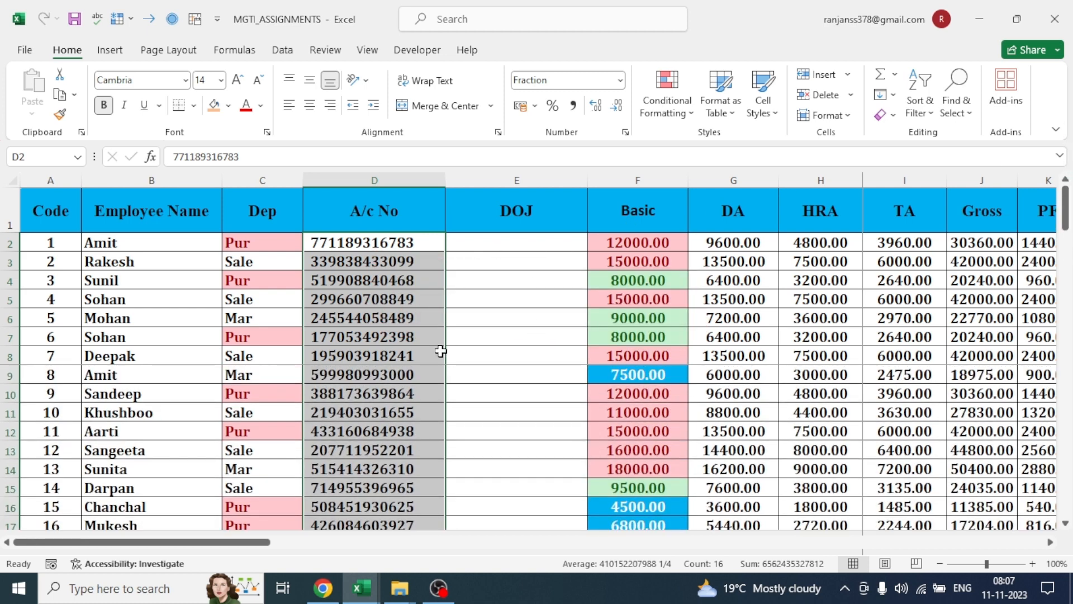
left_click(496, 333)
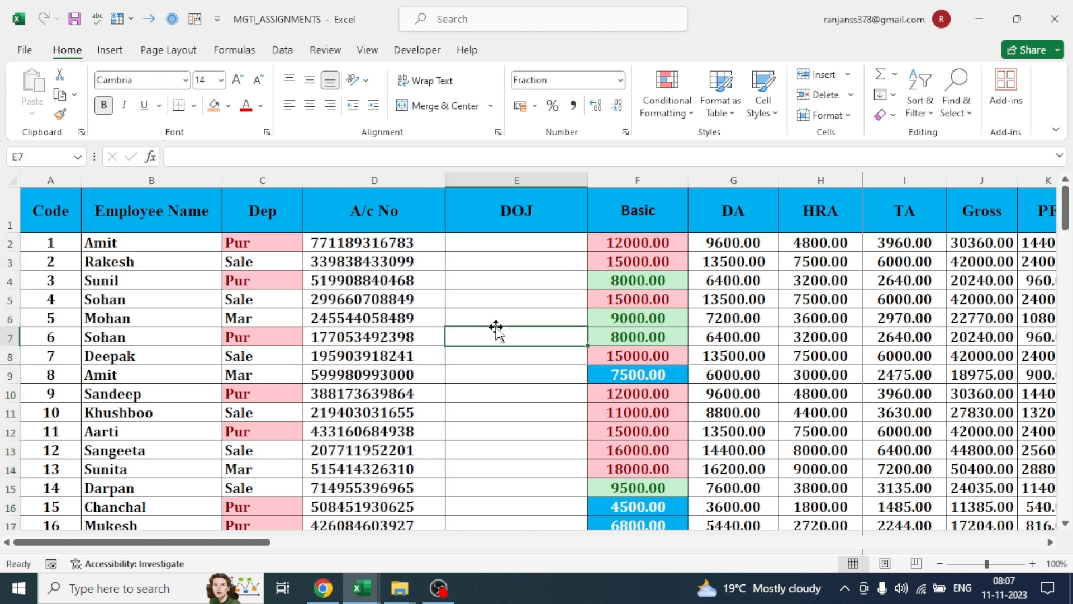
Step: Enter the joining date 1-1-2023 for the first employee in E2
left_click(482, 244)
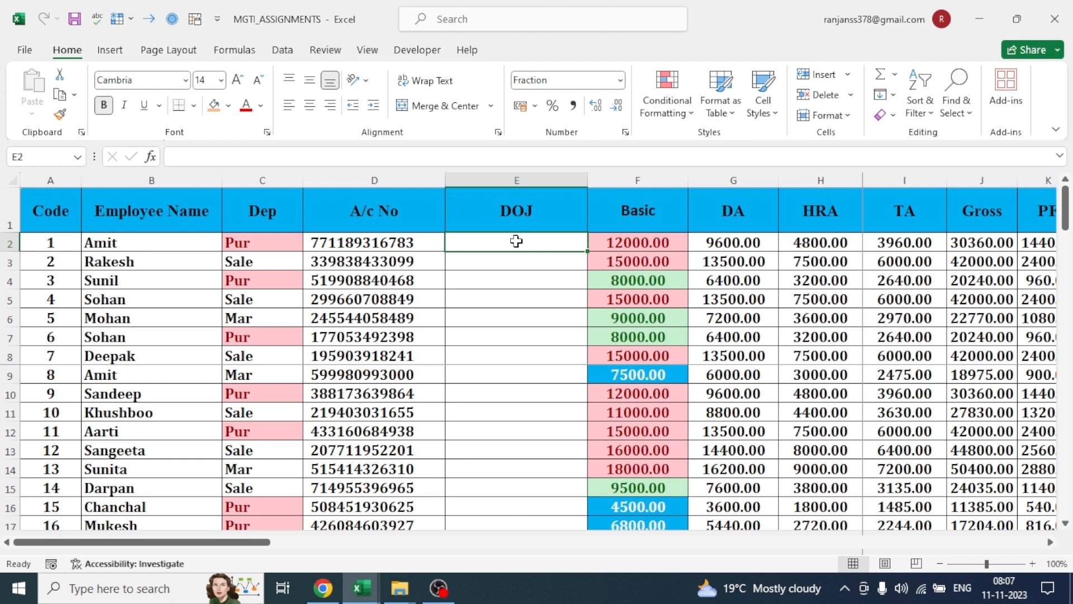
type("1")
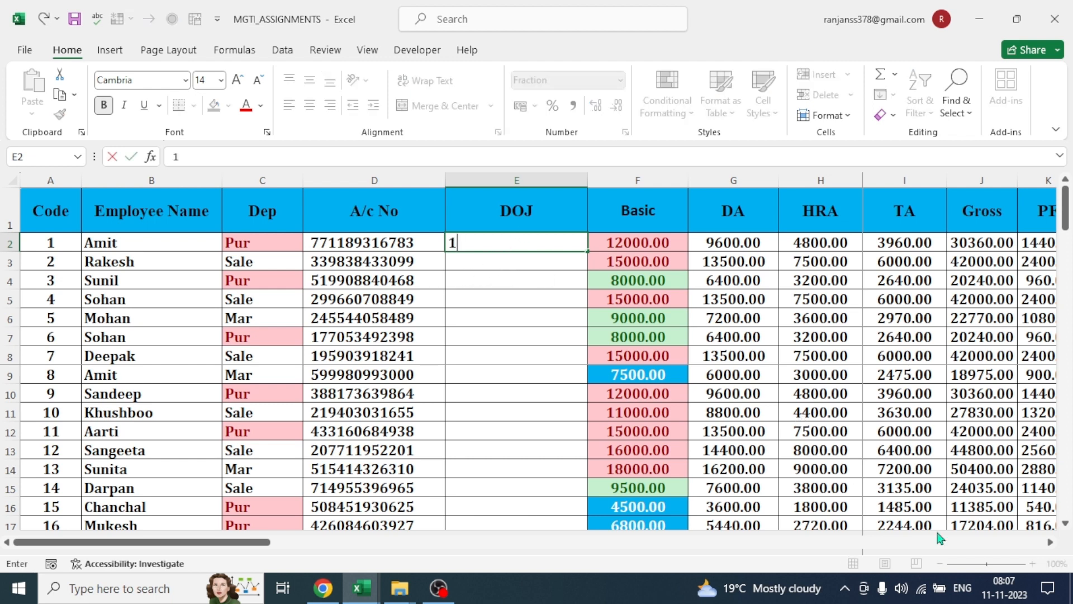
mouse_move(1001, 602)
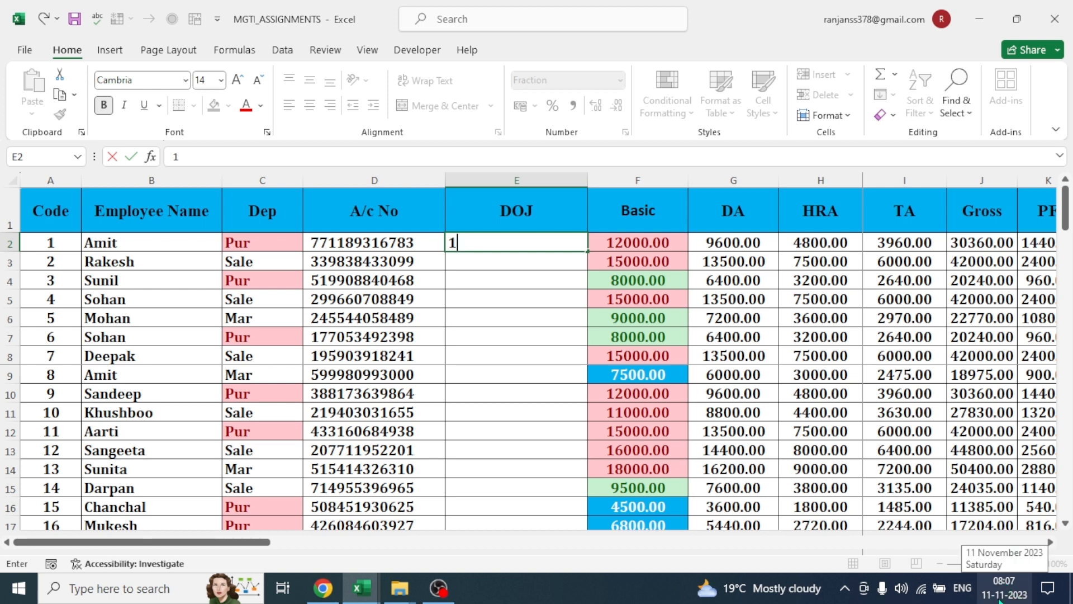
type("-")
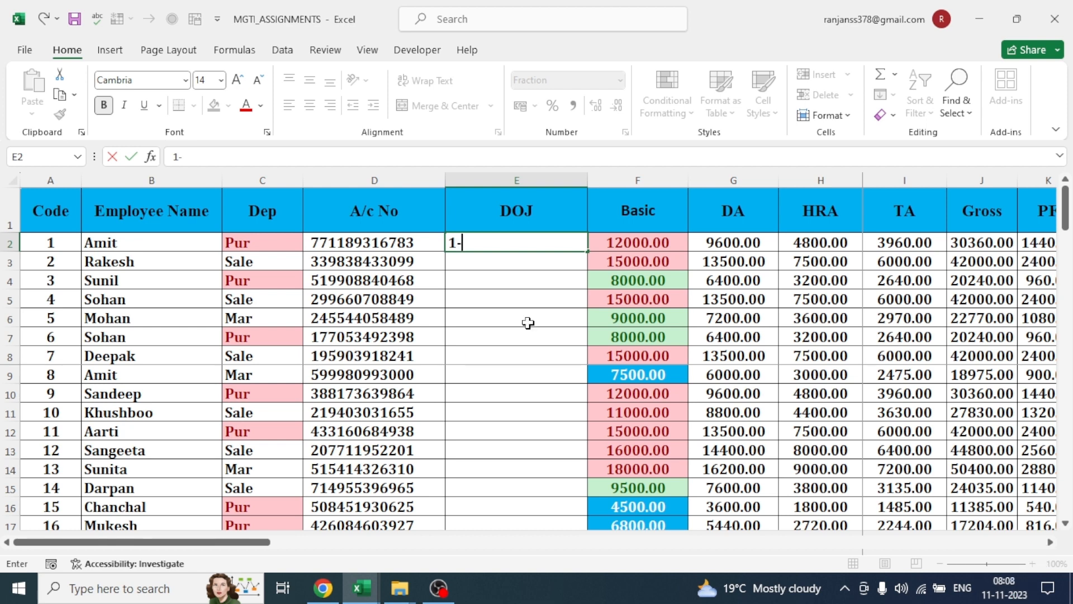
type("1-2023")
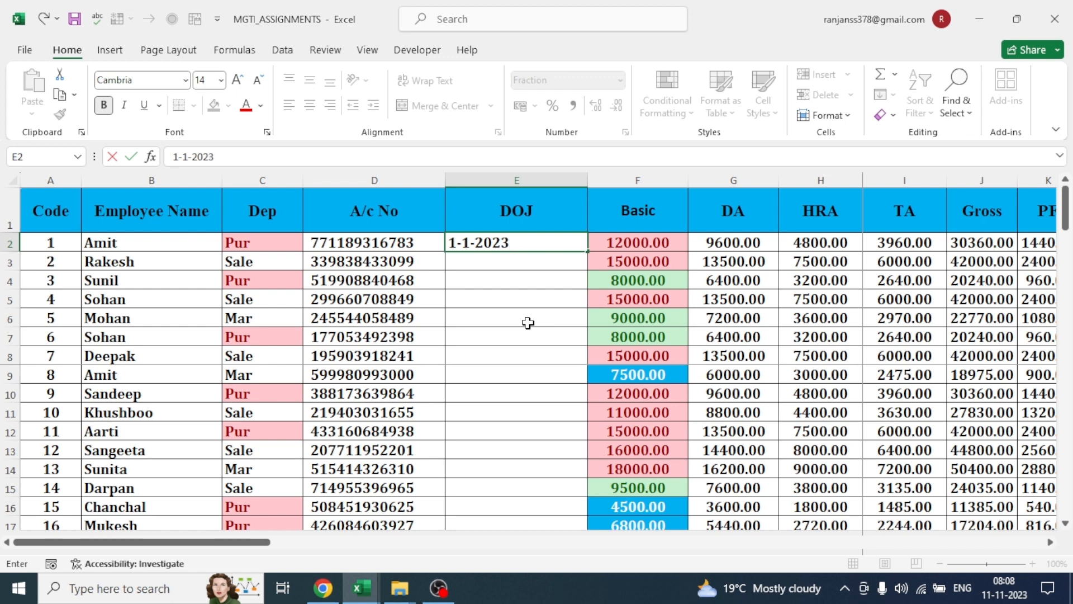
left_click(519, 301)
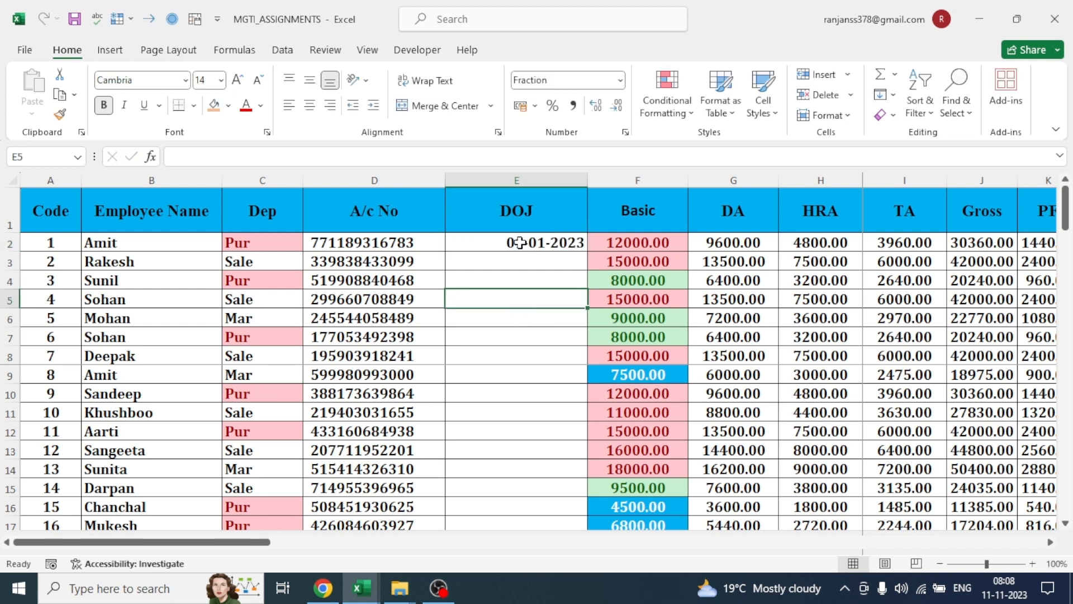
Step: Extend the joining date in E2 down to E17 as a daily series and centre the dates
left_click(520, 242)
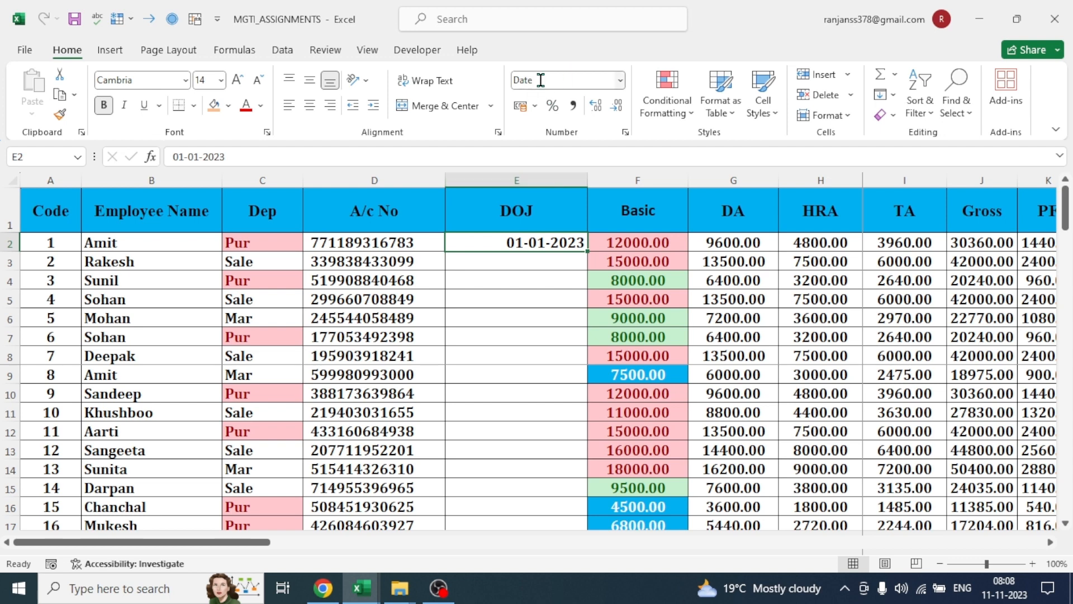
left_click_drag(587, 251, 568, 471)
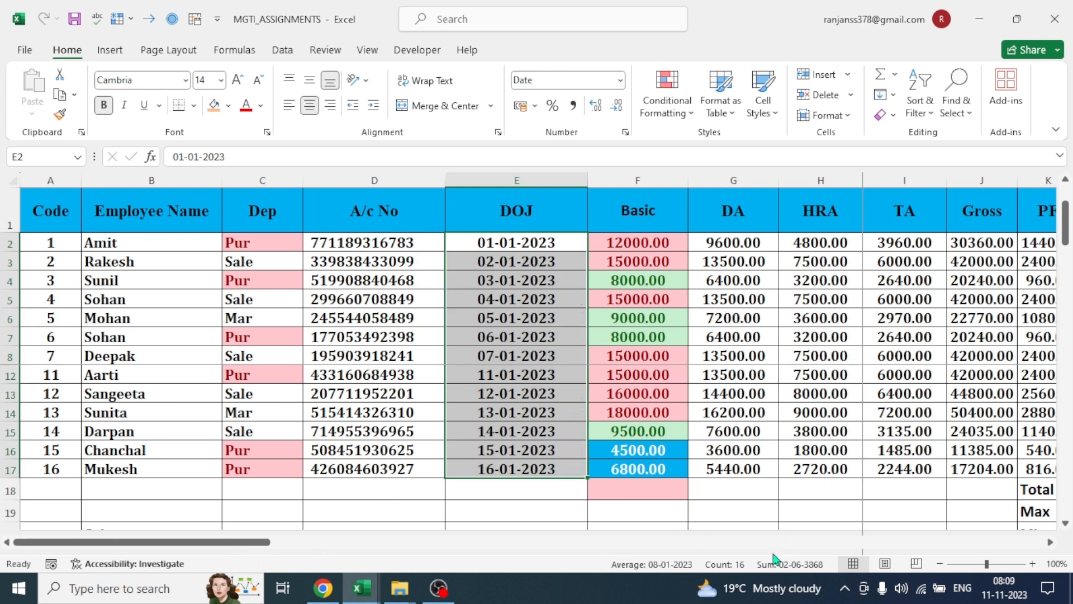
left_click(763, 541)
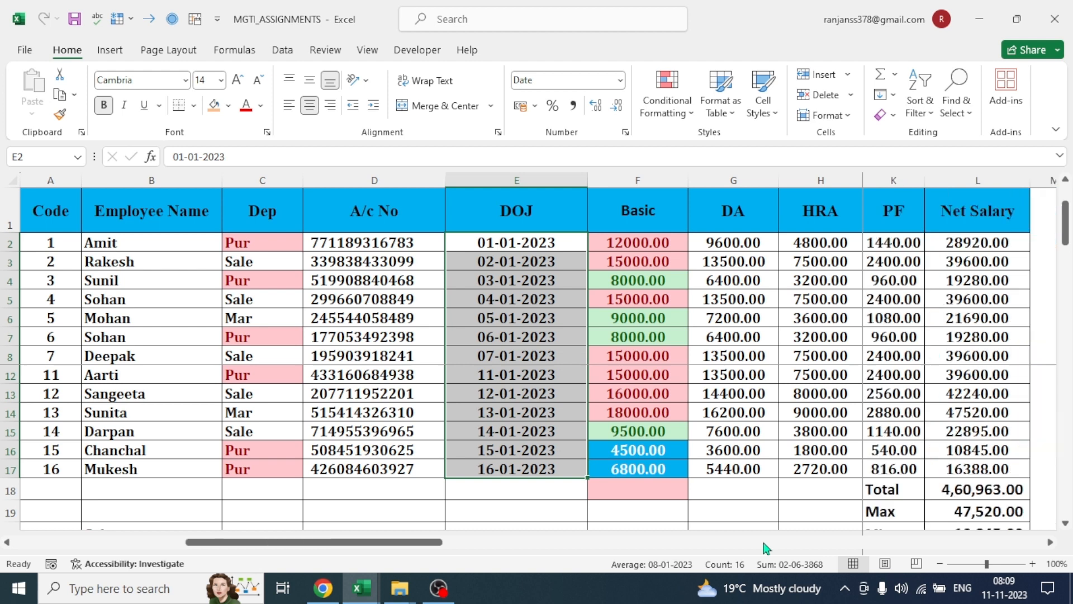
left_click(525, 514)
Step: Format the DOJ dates E2:E17 with the long date type "Wednesday, 14 March, 2012"
scroll(134, 492, "down", 8)
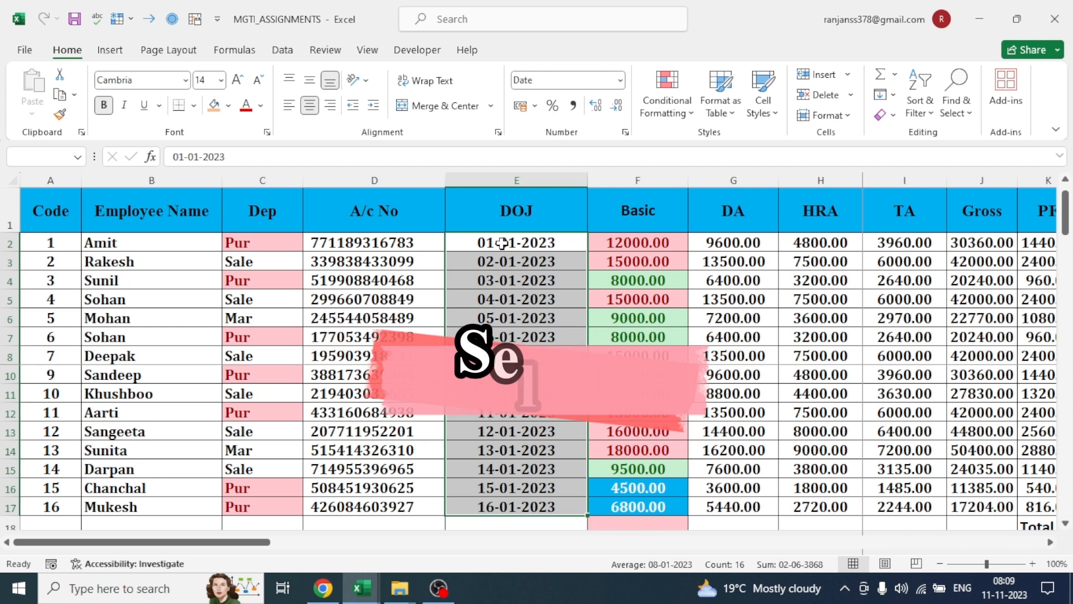
key("ctrl+1")
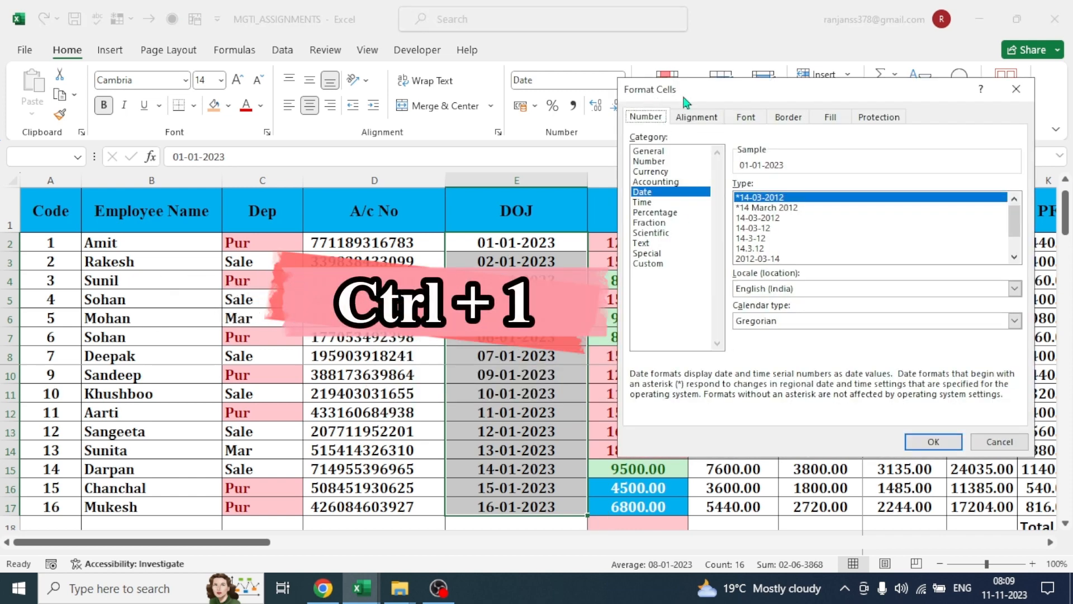
scroll(771, 260, "down", 1)
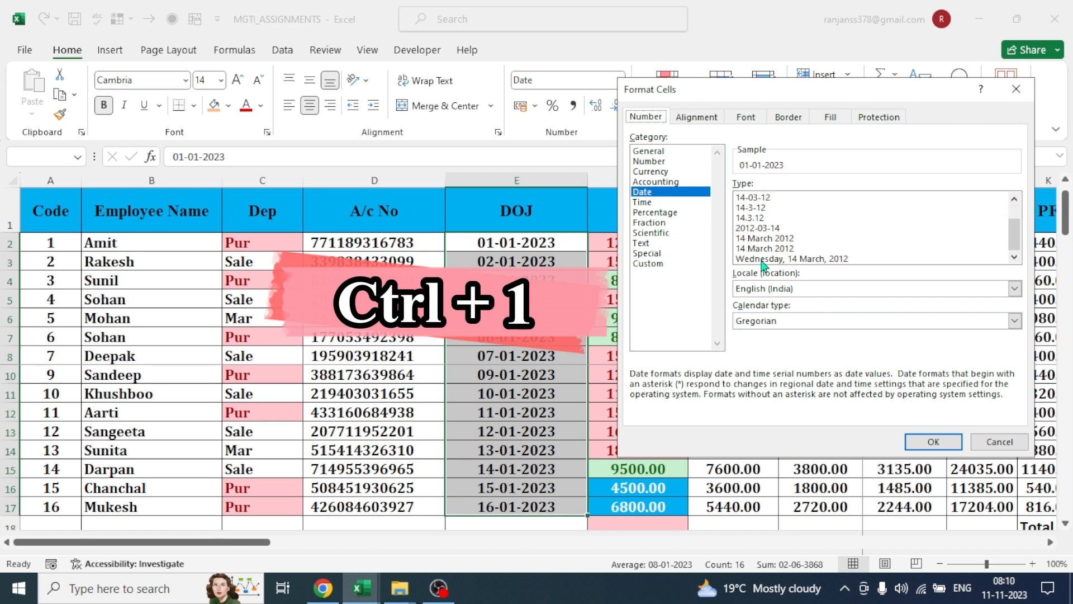
left_click(774, 259)
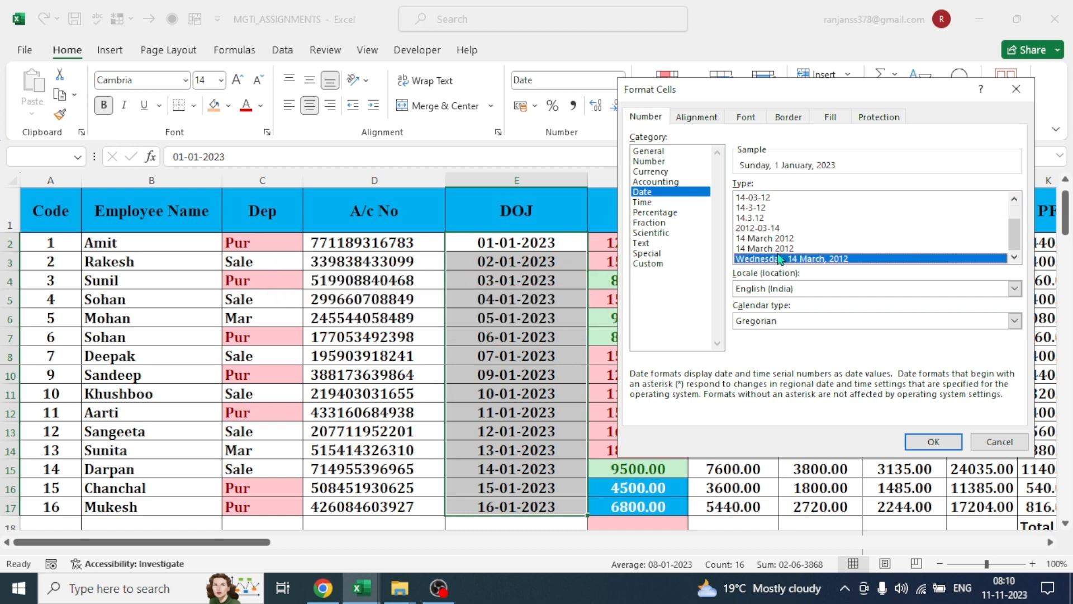
left_click(934, 445)
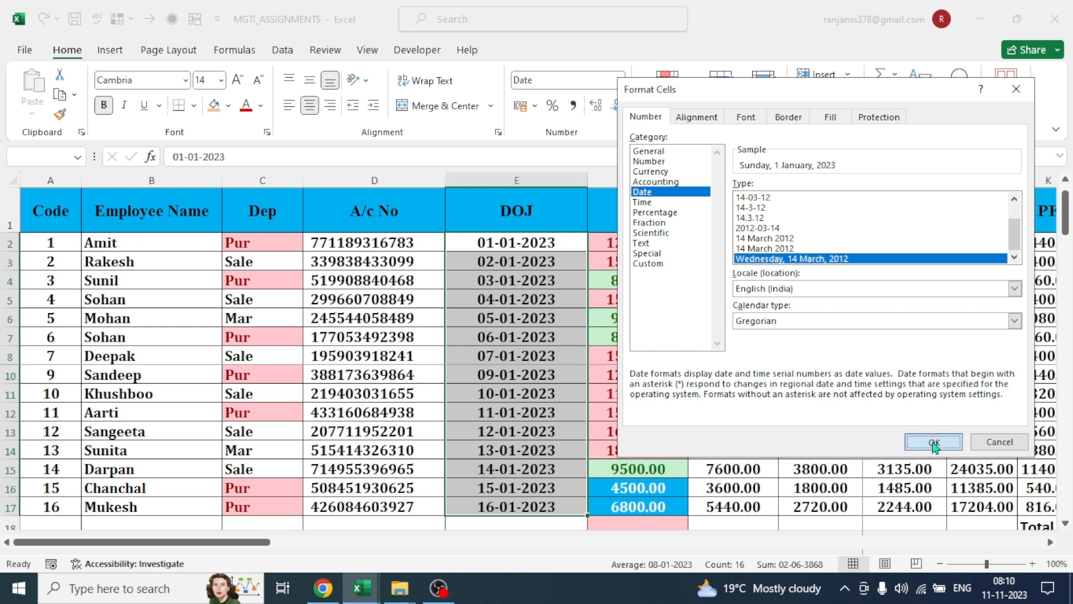
Step: Fit the DOJ column's width to its long dates
left_click(565, 210)
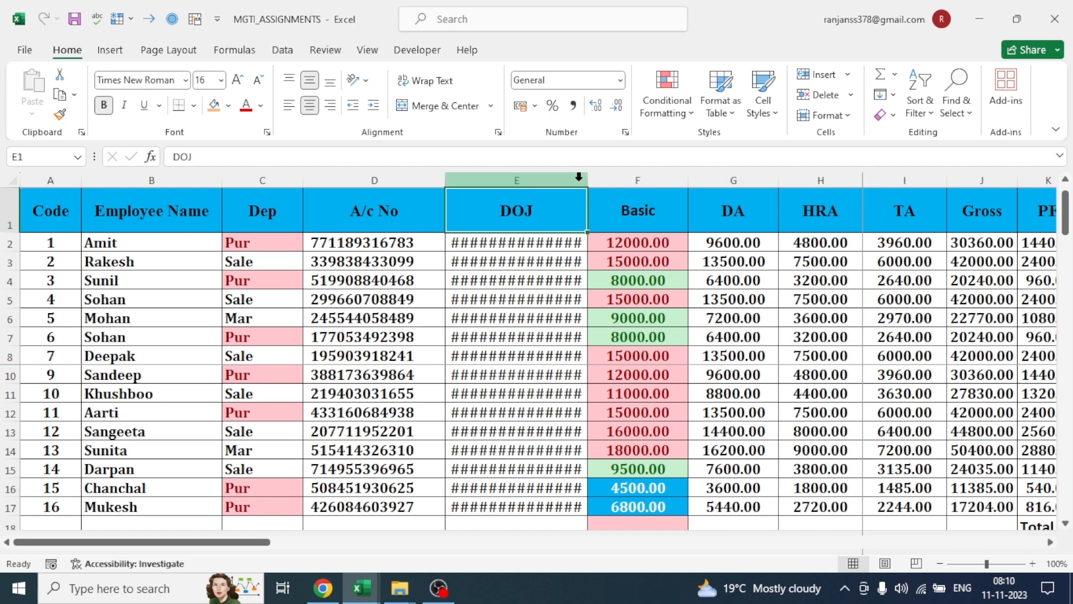
left_click_drag(586, 179, 584, 179)
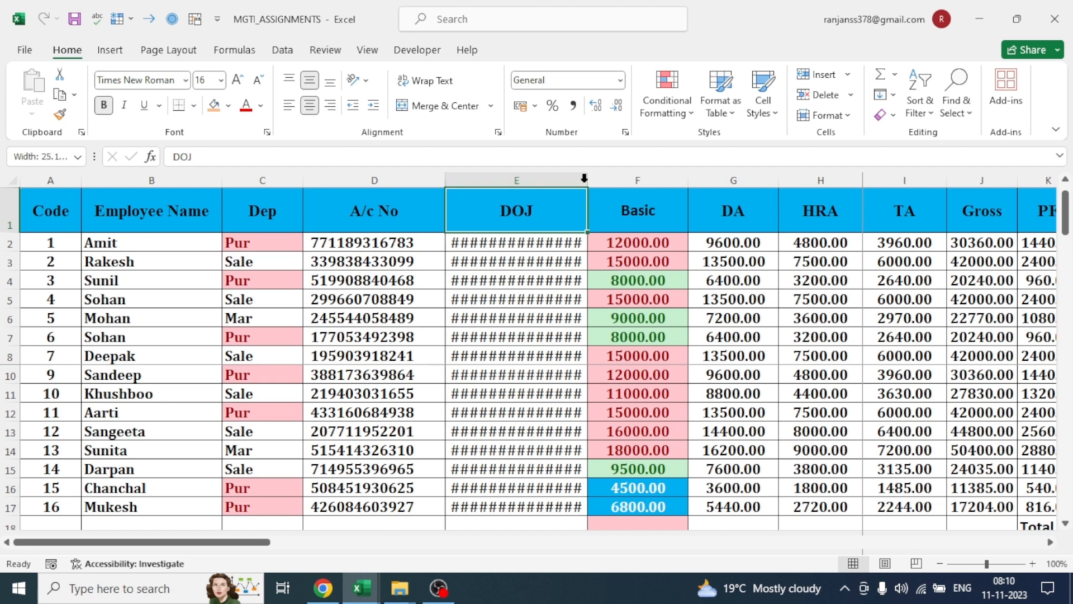
double_click(585, 178)
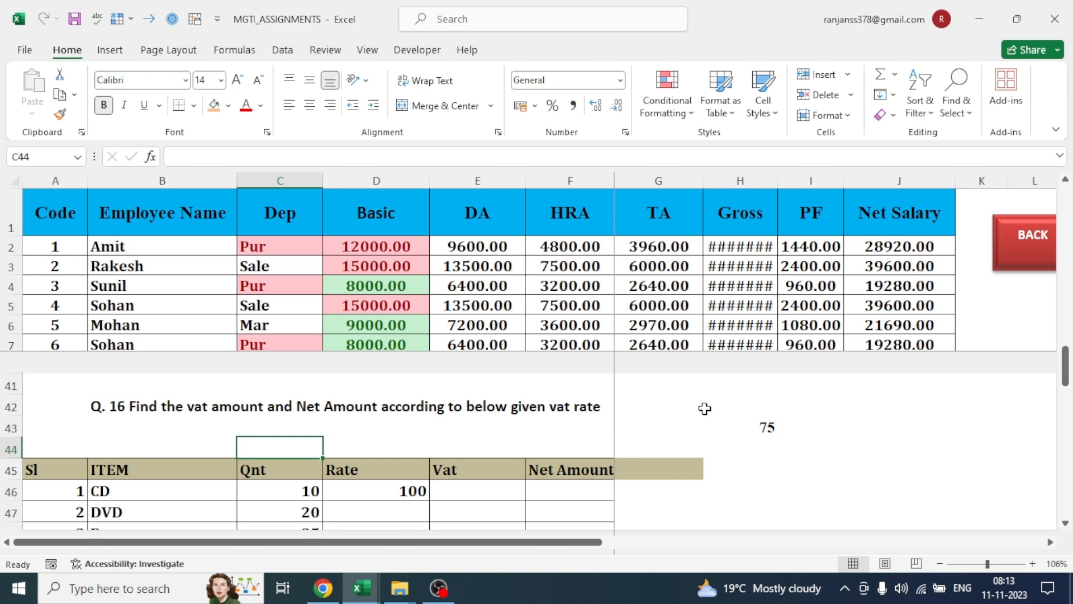
Step: Enter the rates 250, 350 and 560 for DVD, Pen and RAM in the Q. 16 item table
left_click(822, 433)
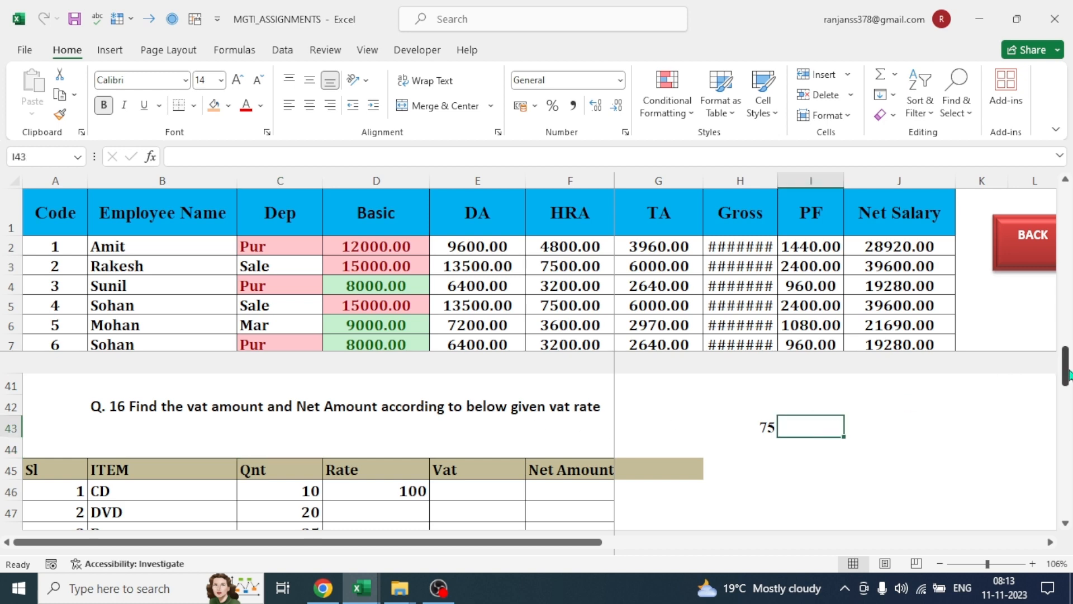
left_click_drag(1067, 368, 1067, 374)
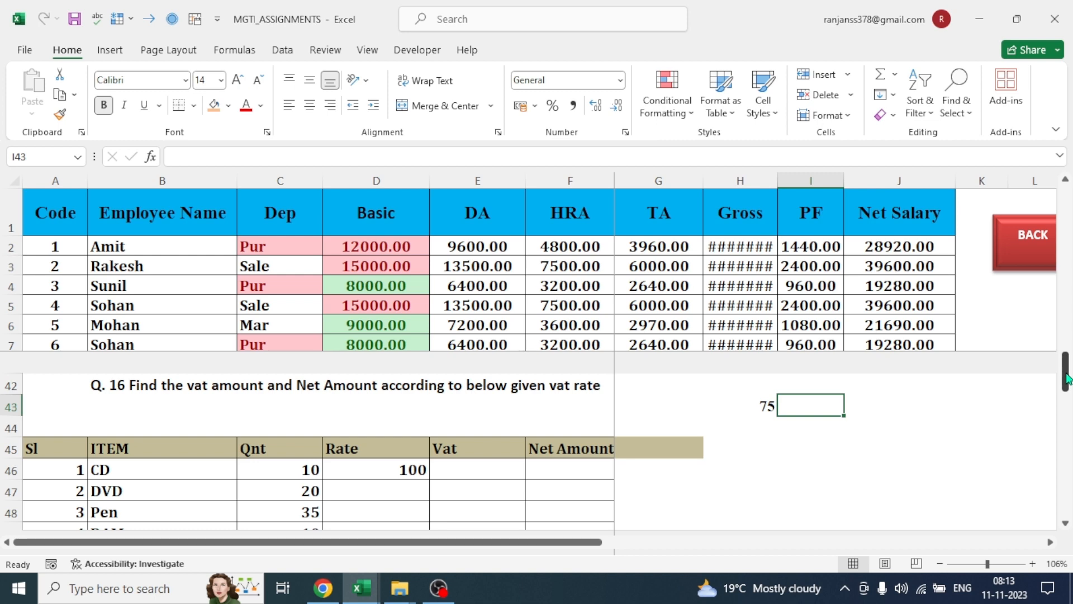
left_click_drag(1066, 378, 1067, 388)
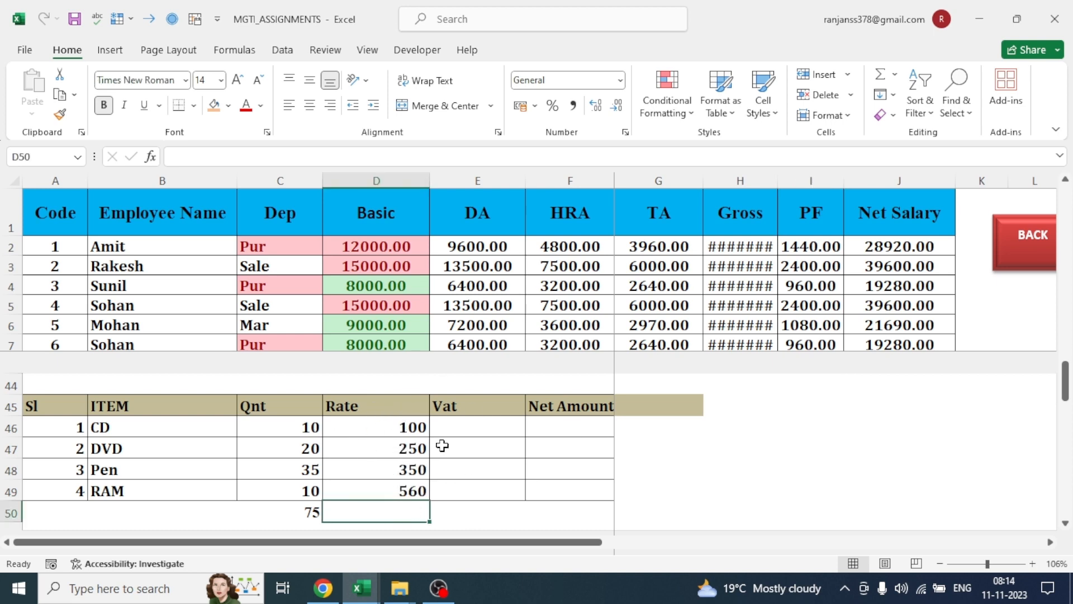
Step: Enter the formula =(C46*D46) in E46 to multiply the CD item's quantity by its rate
left_click(463, 429)
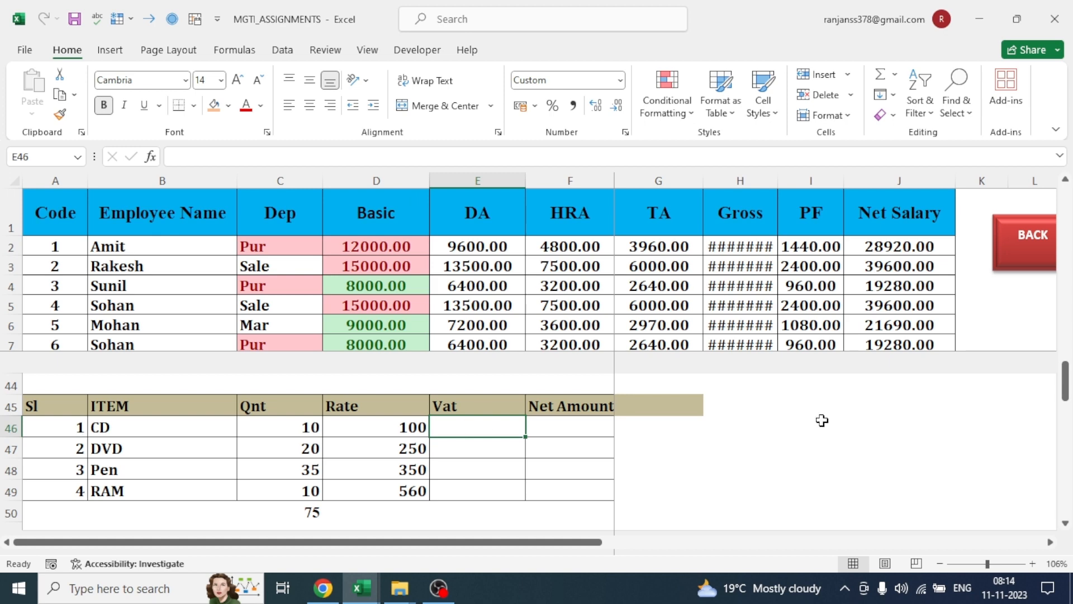
left_click_drag(1066, 388, 1068, 403)
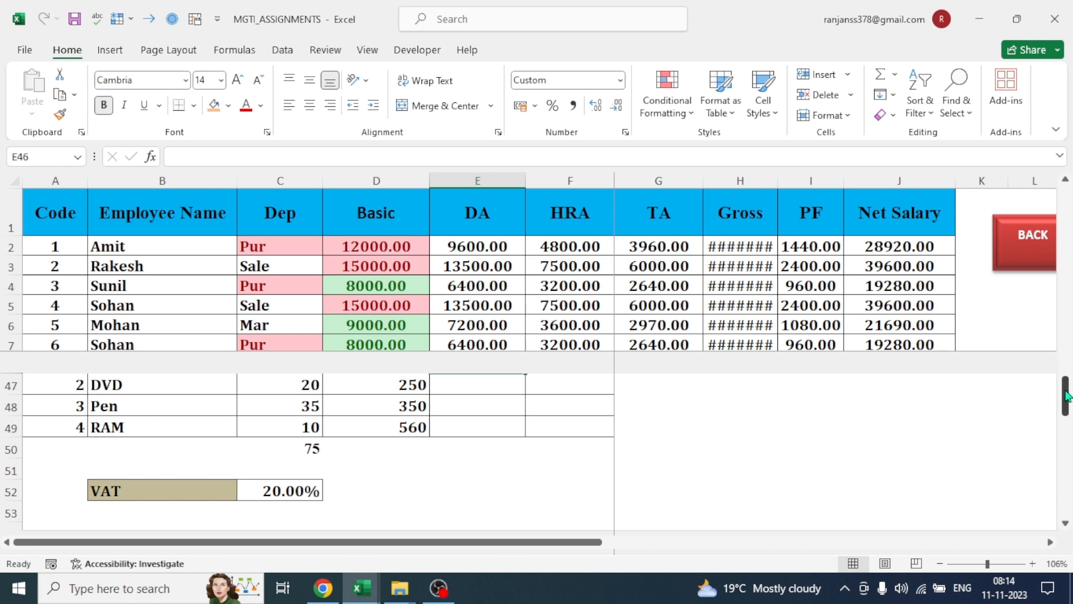
left_click_drag(1066, 396, 1067, 375)
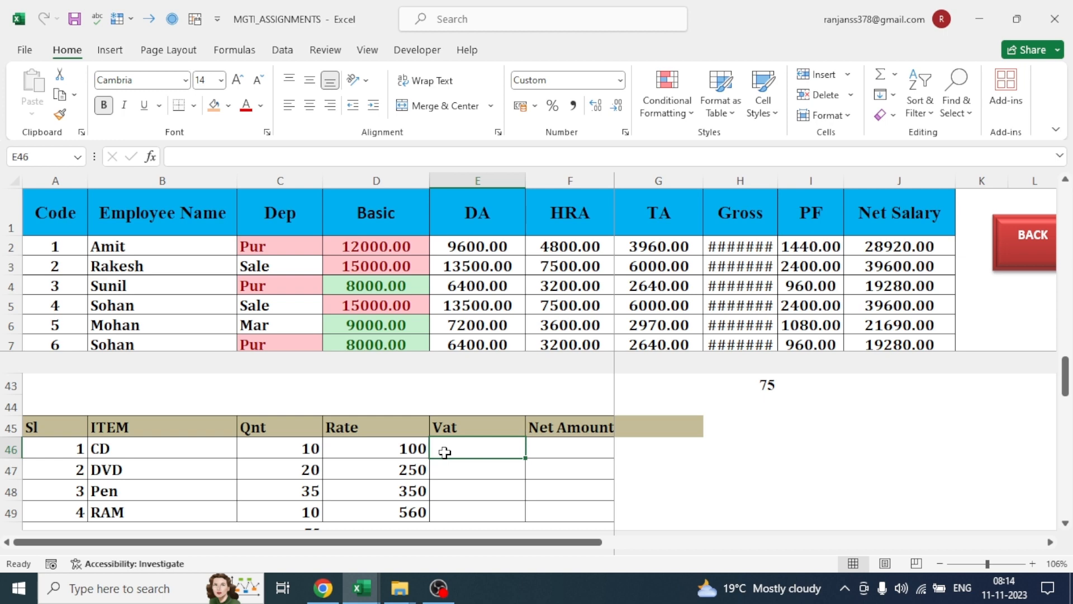
type("=(")
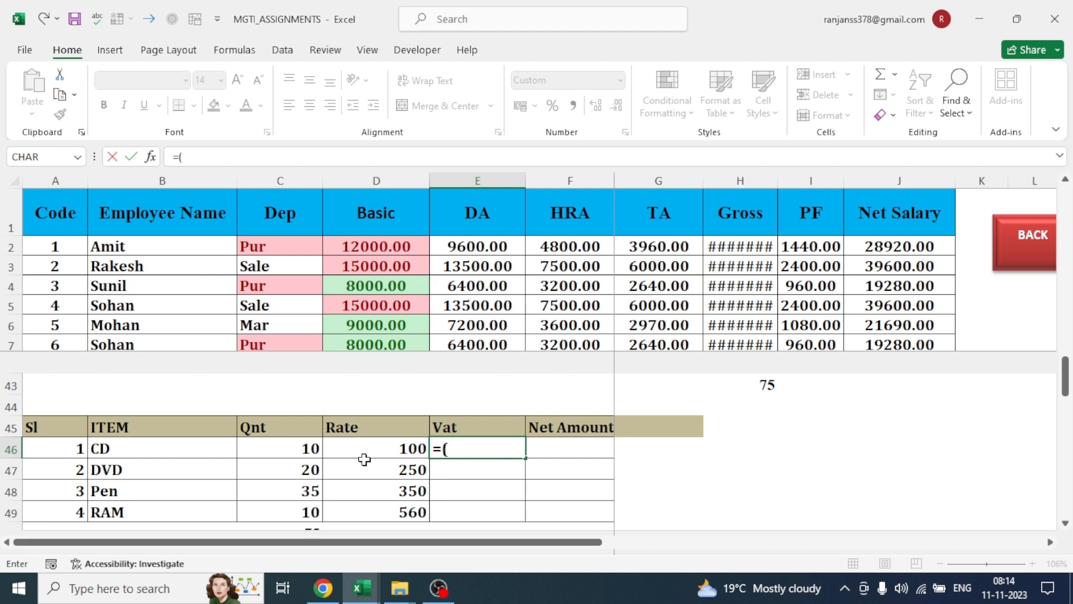
left_click(299, 450)
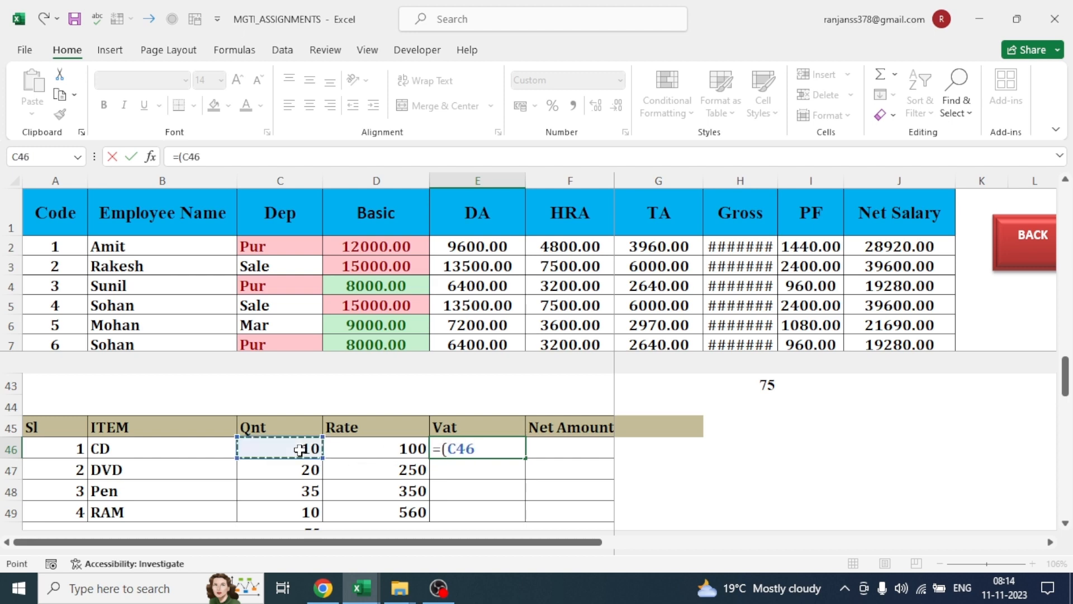
type("*")
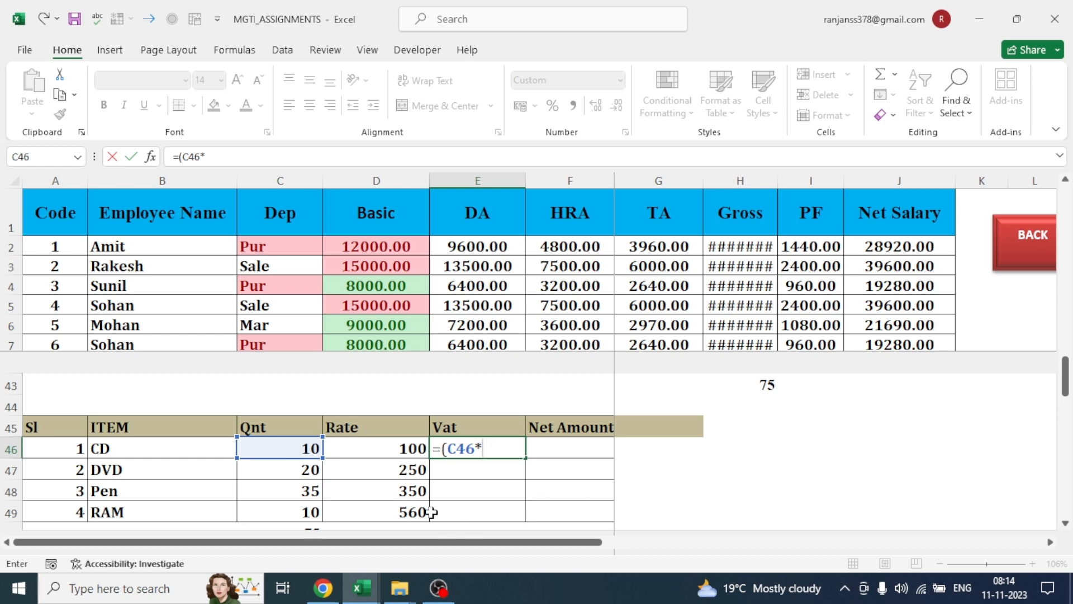
left_click(396, 451)
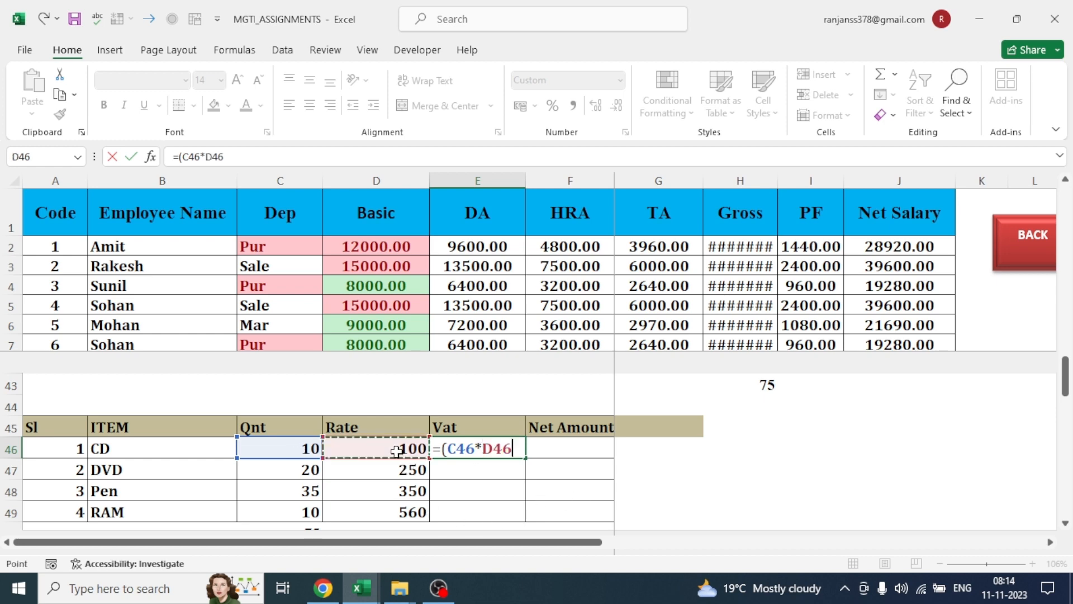
type(")")
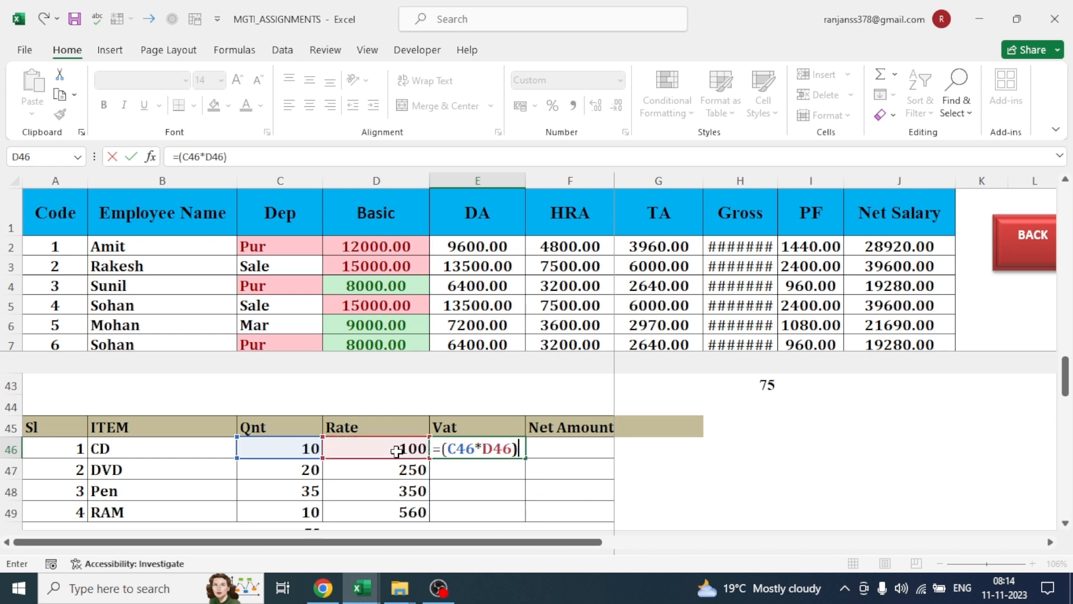
key("Return")
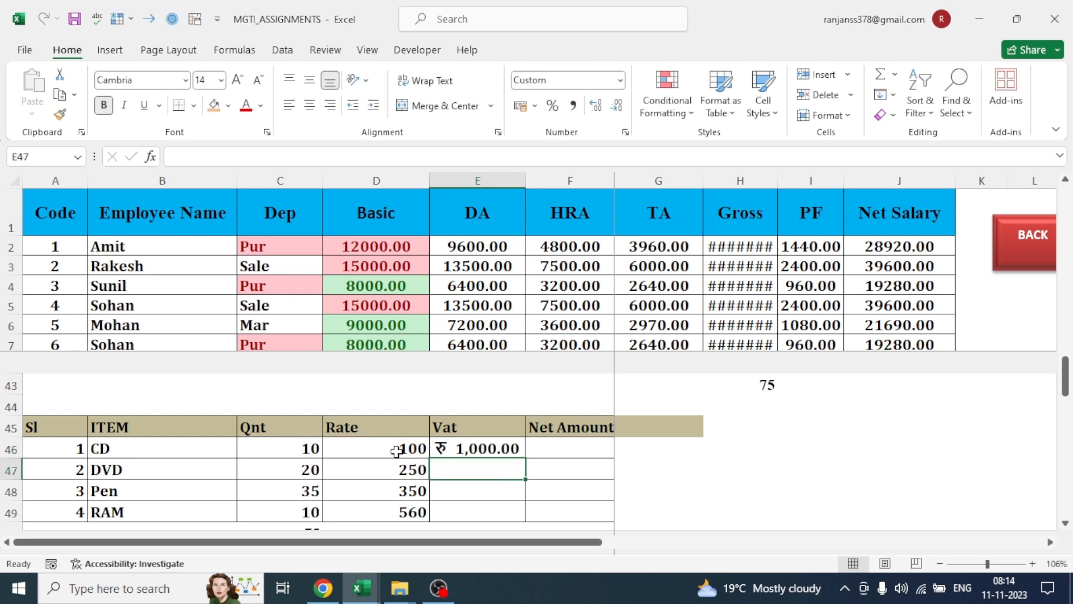
Step: Extend the Vat formula in E46 to =(C46*D46)*20%
left_click(481, 452)
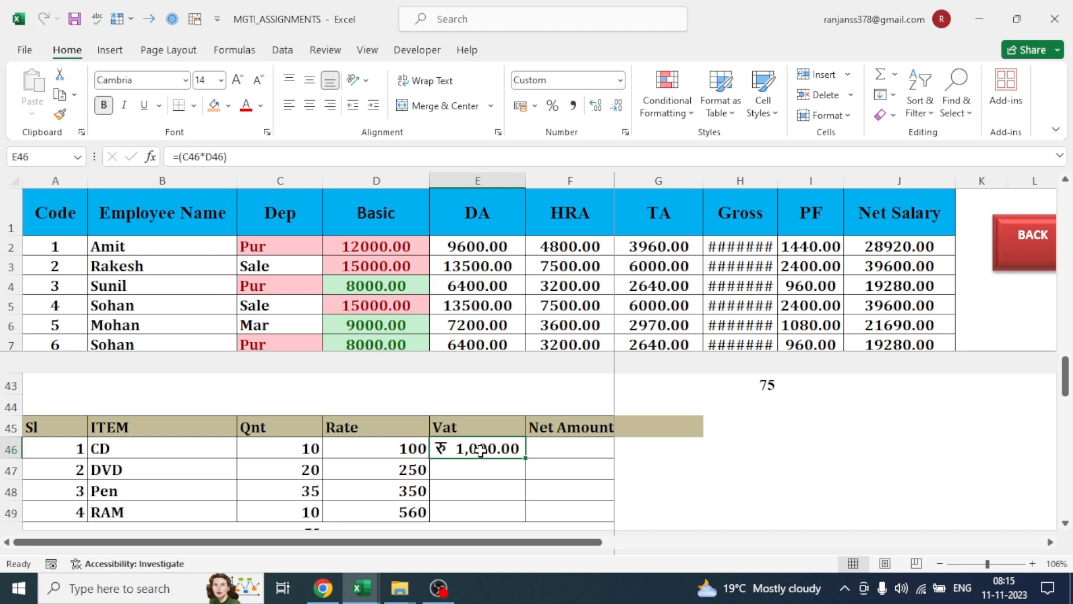
left_click(244, 160)
type("*")
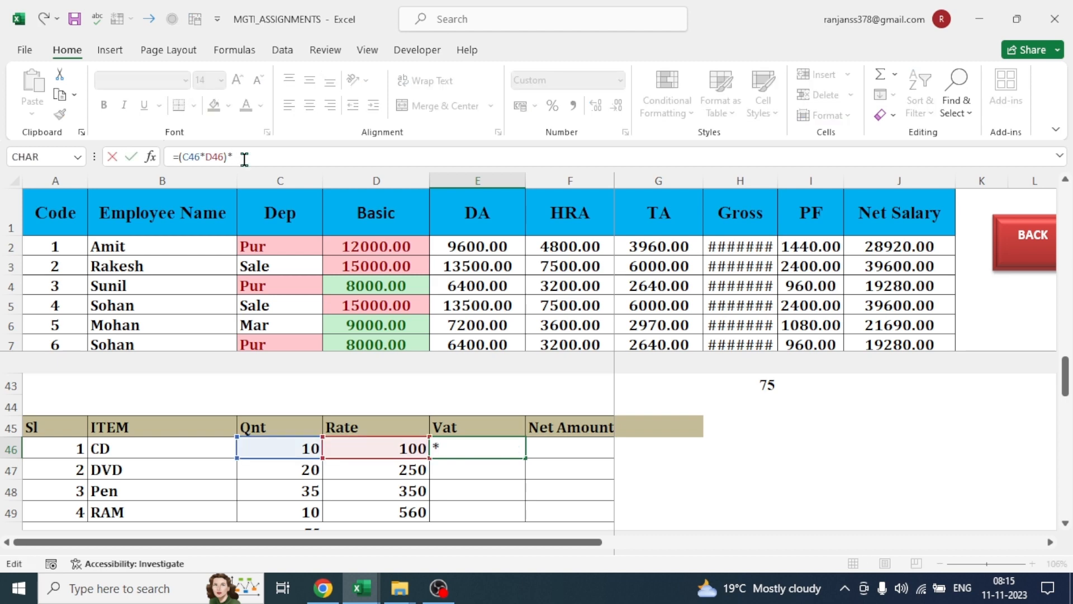
type("20%")
key("Return")
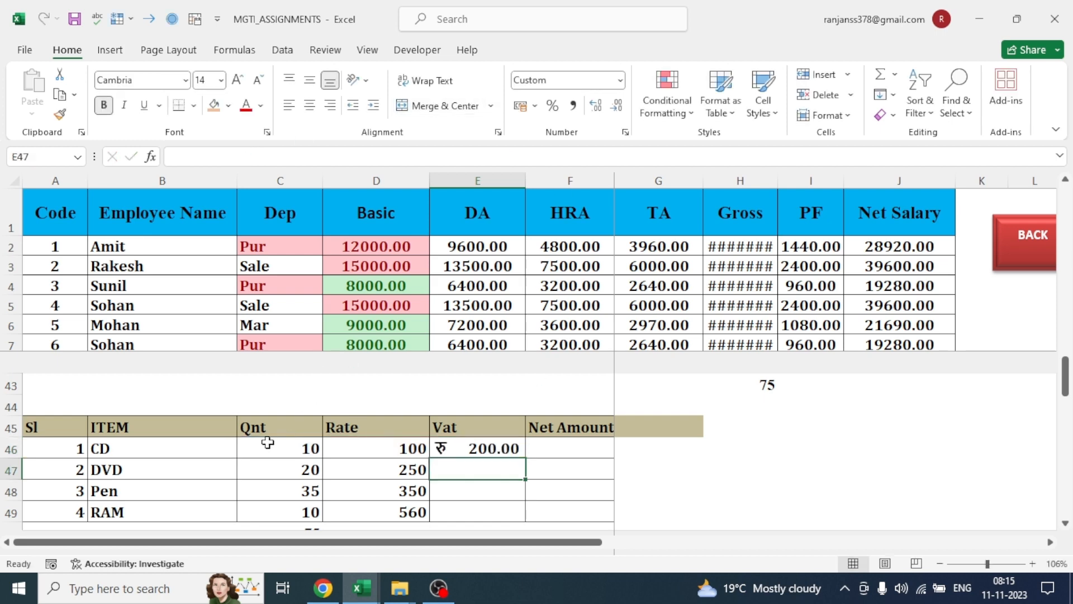
Step: Replace the typed 20% in E46's formula with the absolute reference $C$52 and fill the Vat formula down to E49
left_click(486, 448)
left_click_drag(1065, 372, 1065, 399)
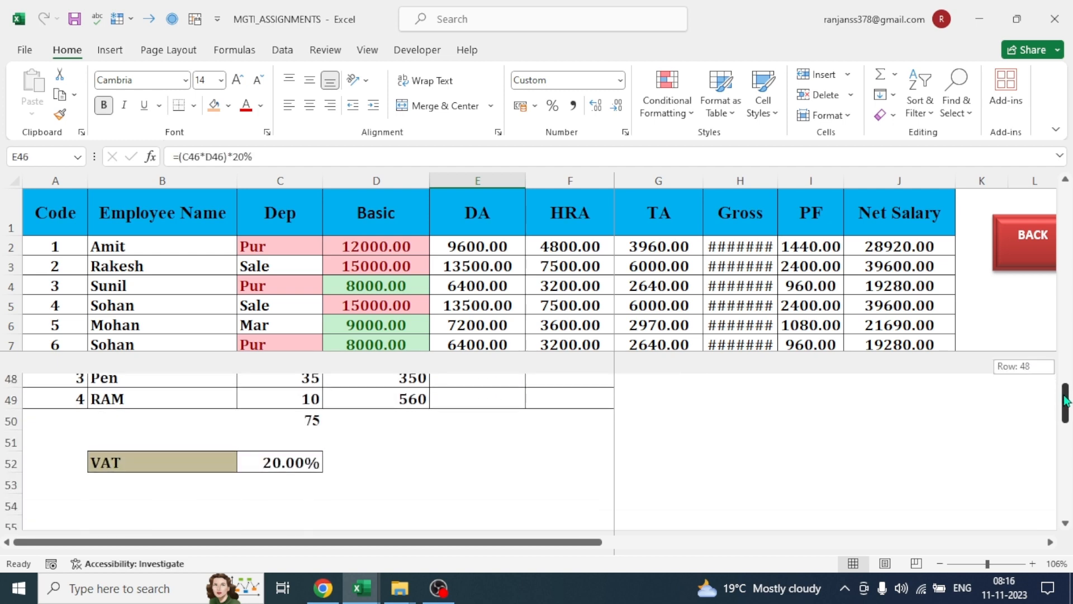
left_click_drag(1069, 367, 1068, 362)
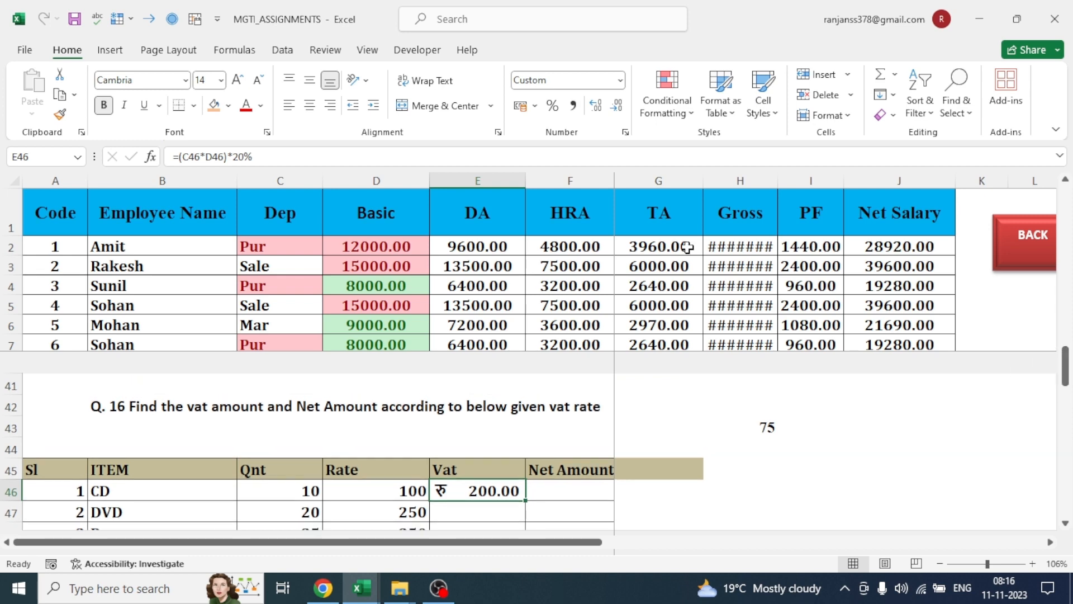
left_click(274, 157)
key("BackSpace")
key("BackSpace")
key("BackSpace")
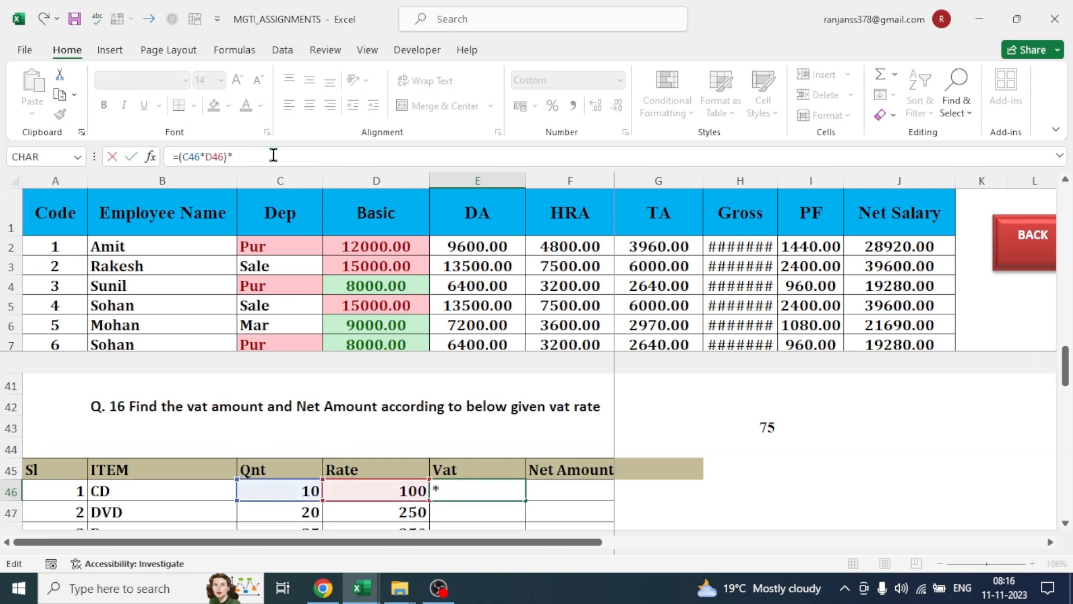
left_click_drag(1066, 386, 1065, 431)
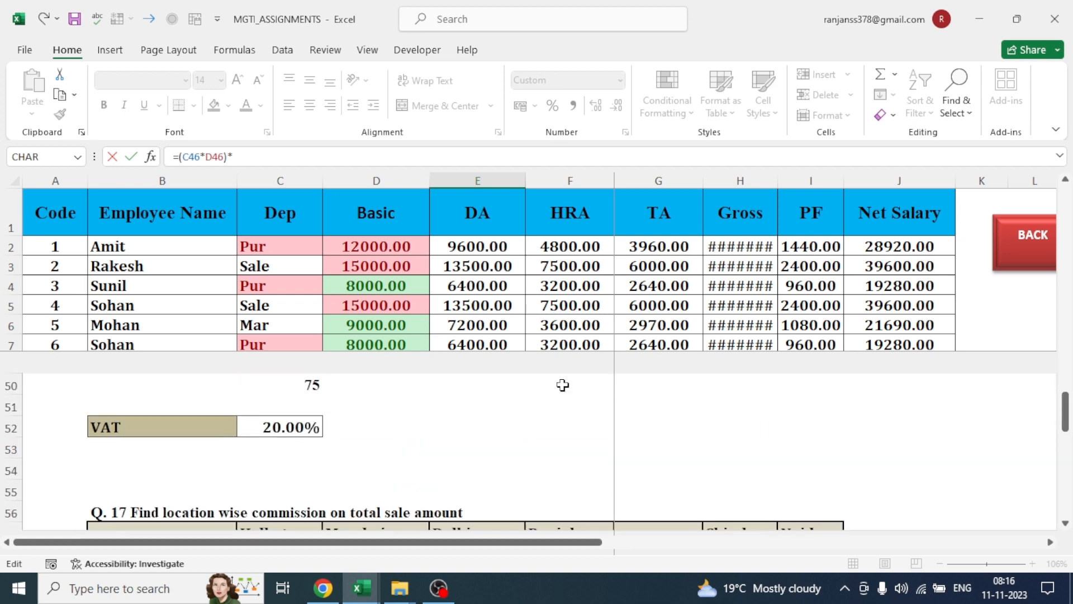
left_click(278, 423)
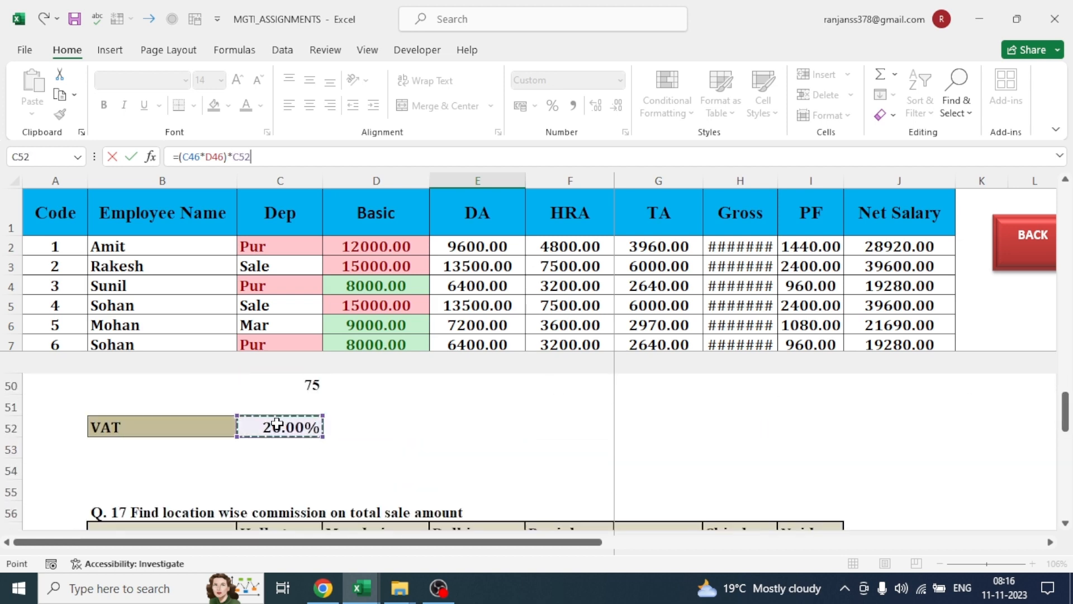
key("F4")
left_click_drag(1065, 415, 1069, 389)
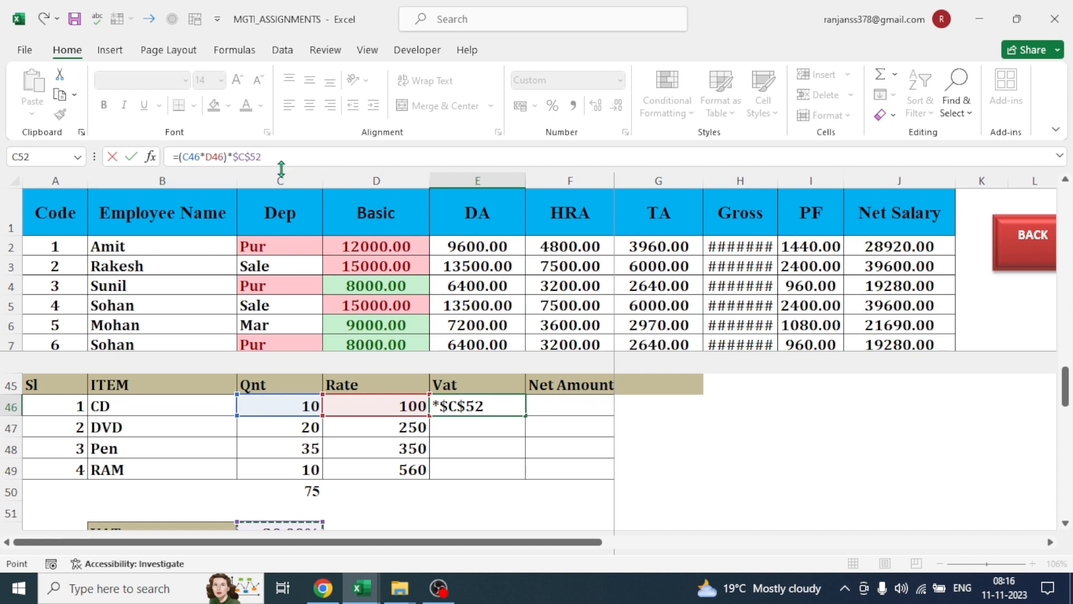
key("Return")
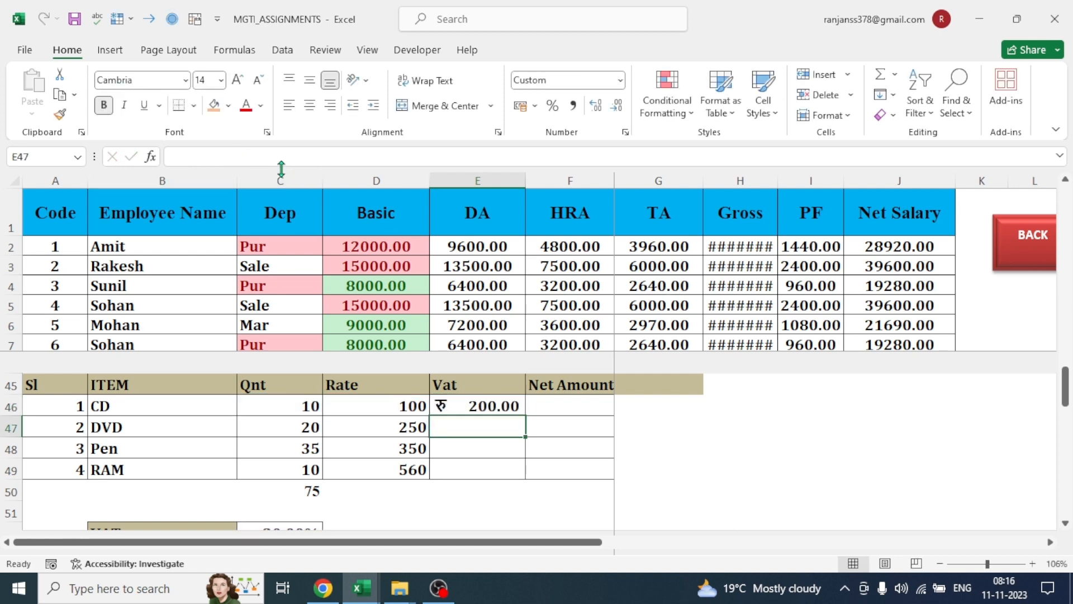
left_click(473, 409)
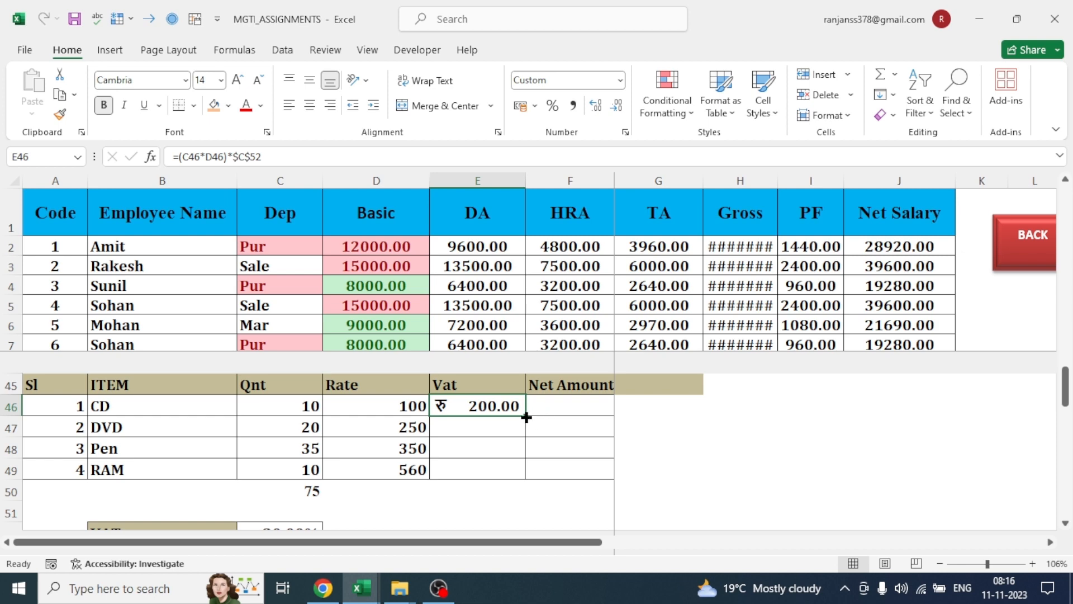
left_click_drag(525, 415, 523, 472)
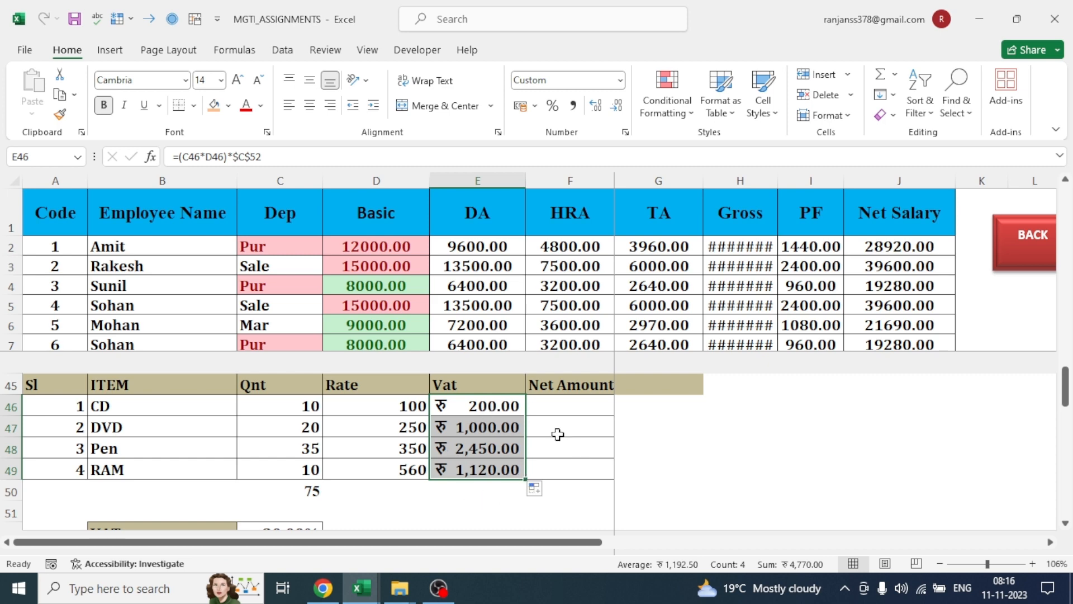
Step: Enter the net amount formula =(C46*D46)+E46 in F46 for the CD item
left_click(575, 412)
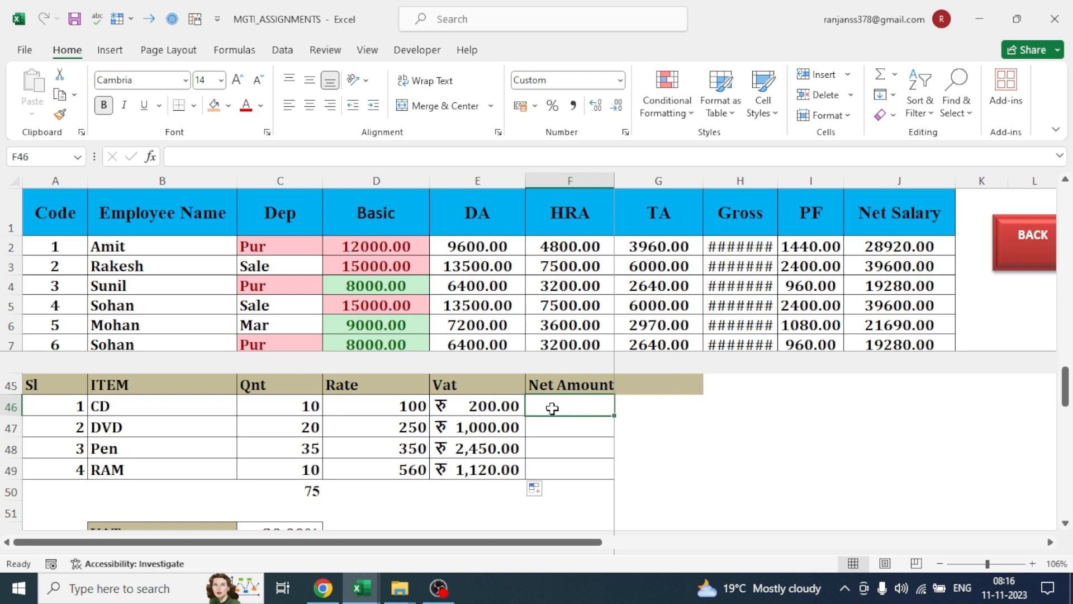
type("=(")
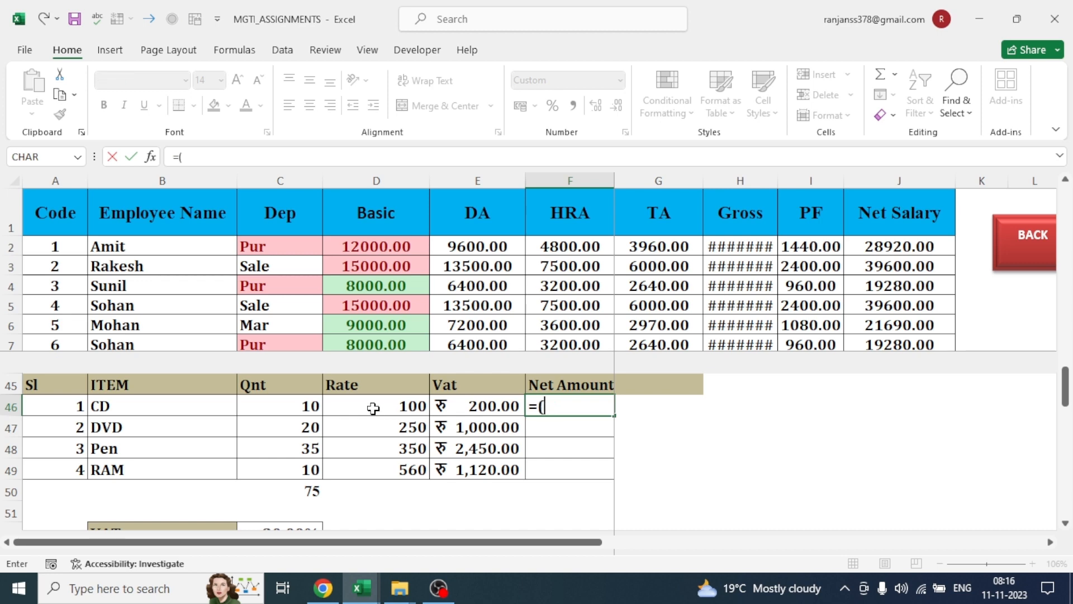
left_click(289, 403)
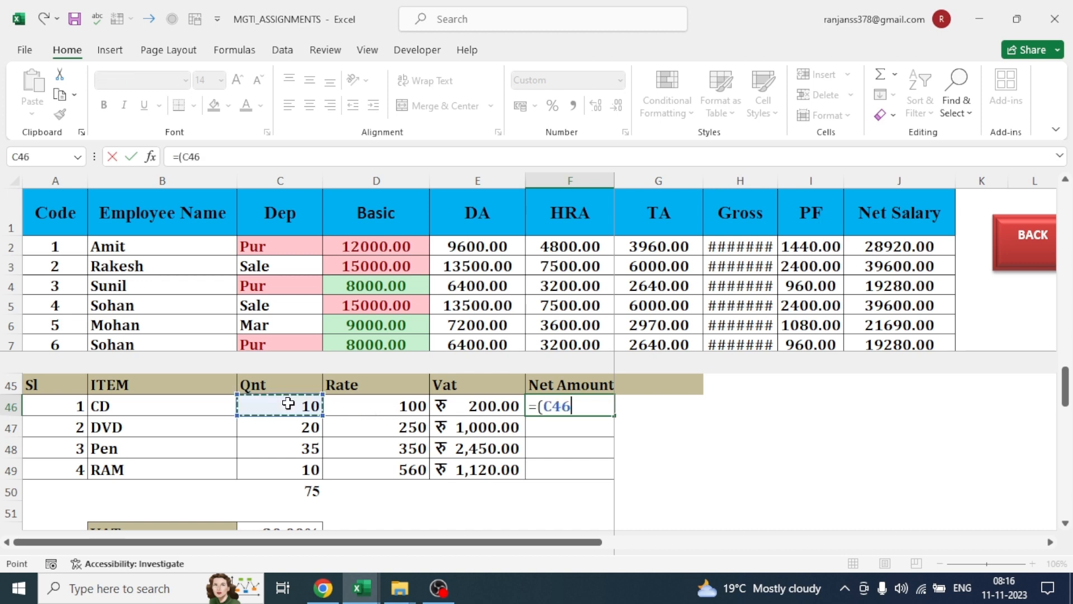
type("*")
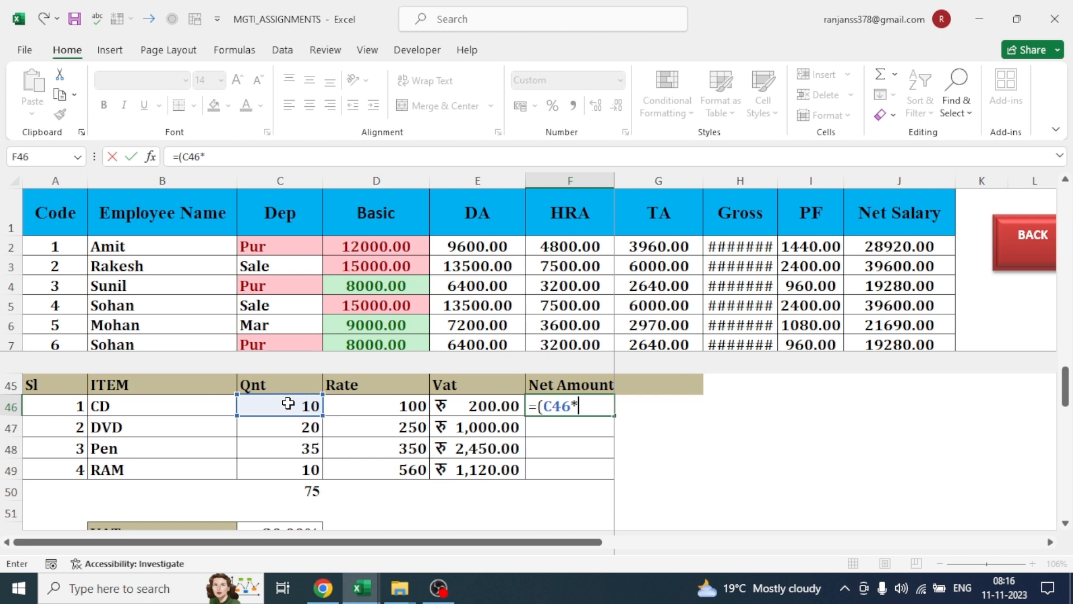
left_click(387, 412)
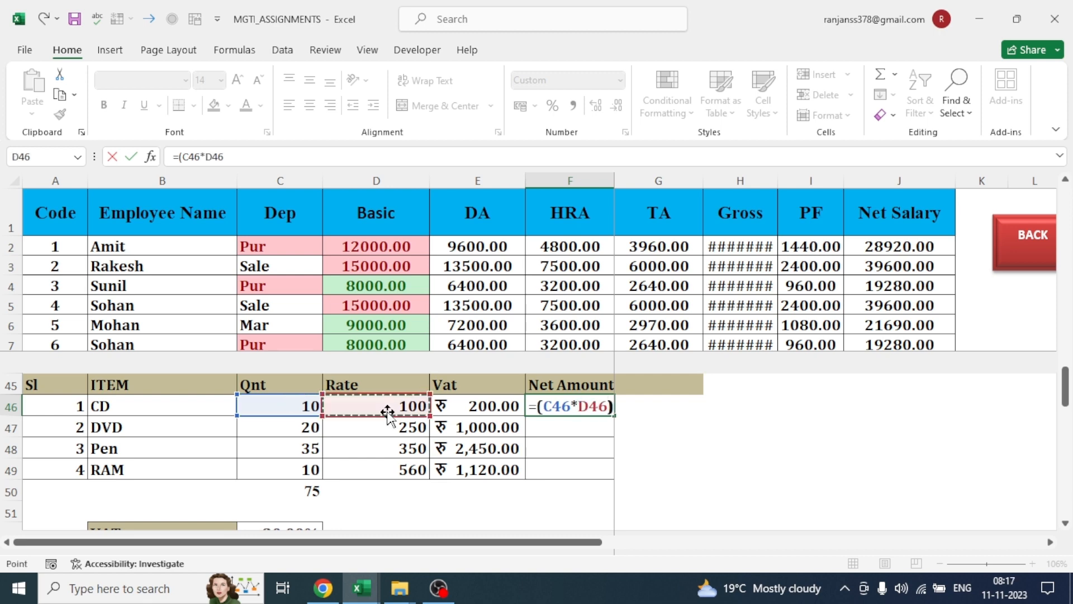
type(")+")
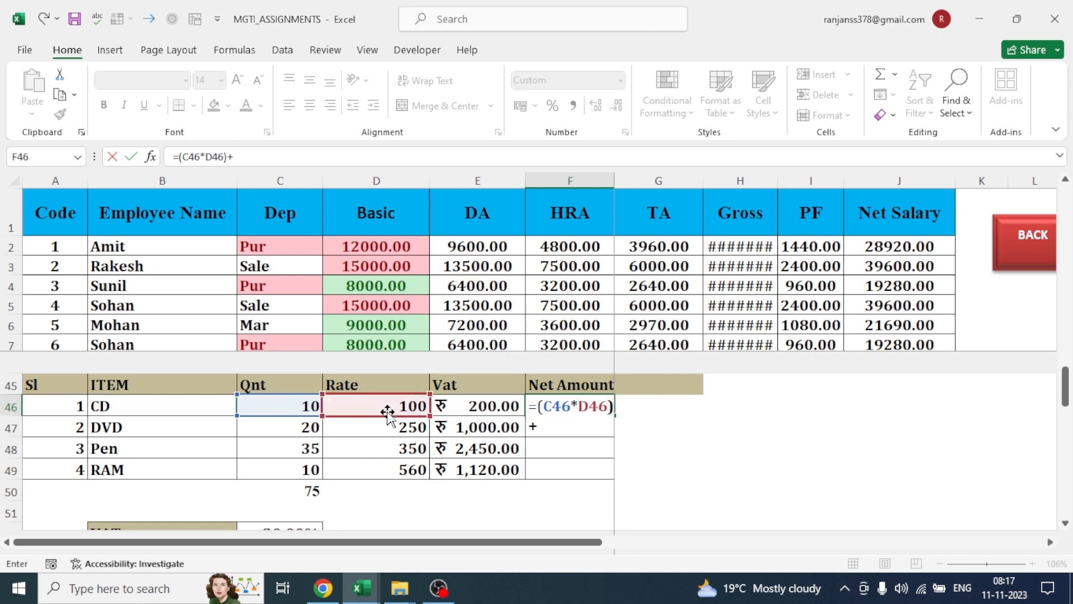
left_click(488, 403)
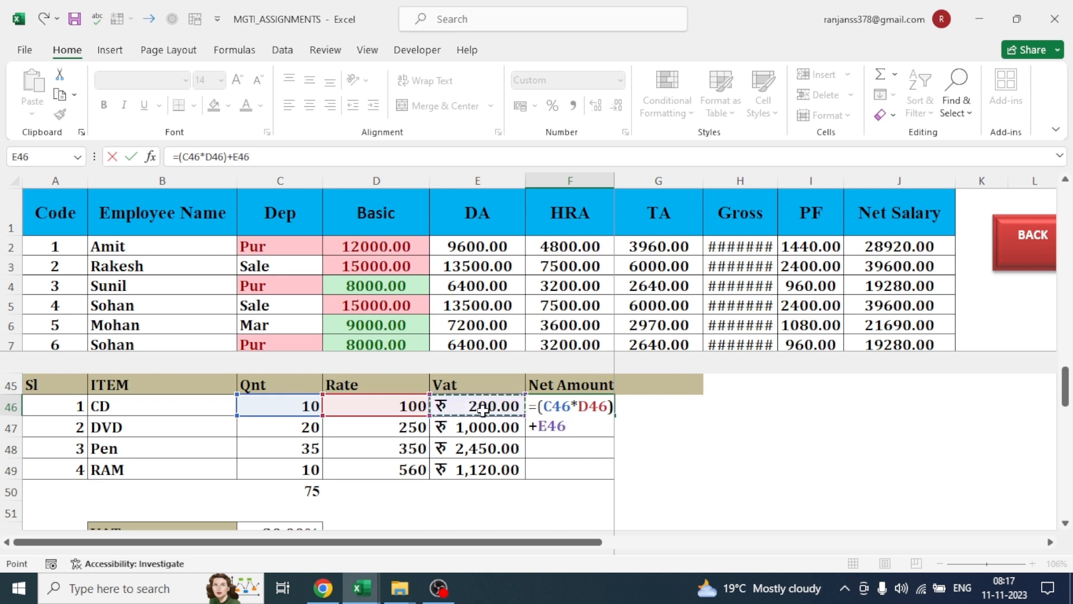
key("Return")
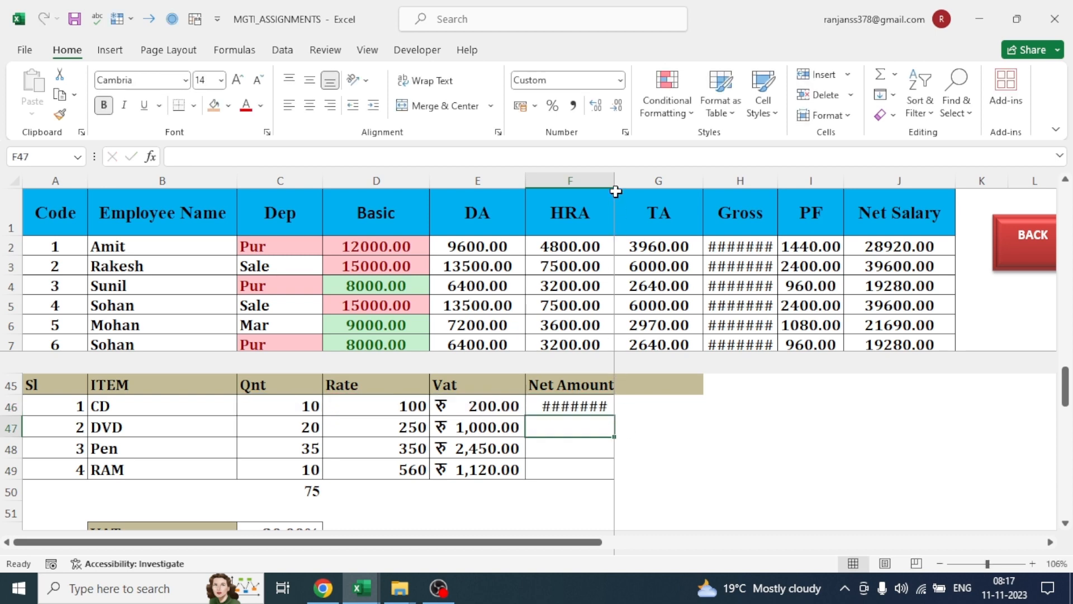
Step: Widen column F to fit the net amount and fill the F46 formula down to F49
left_click_drag(612, 180, 641, 178)
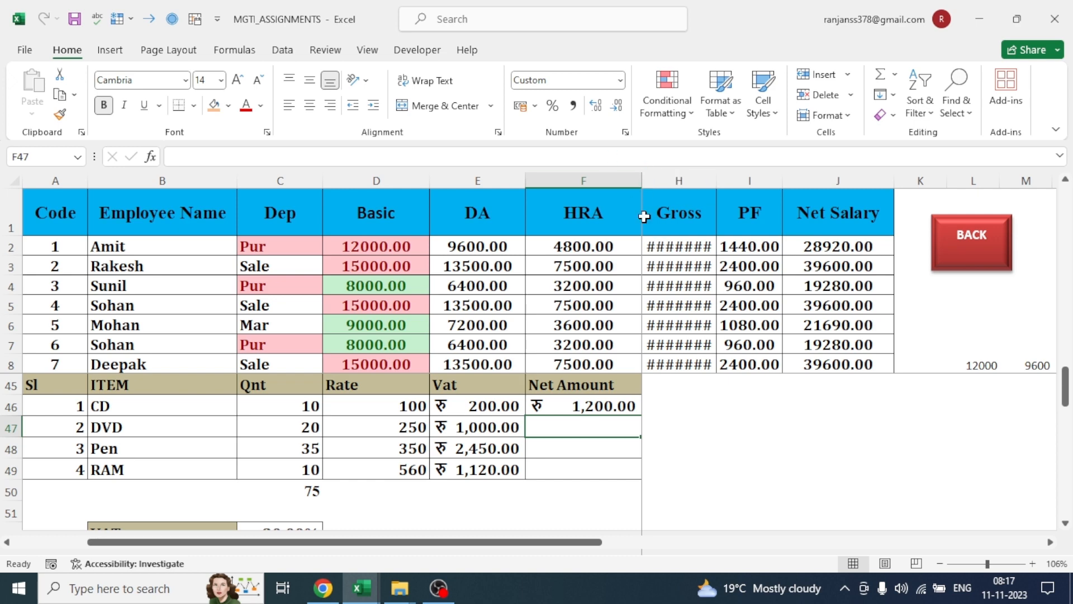
left_click(573, 407)
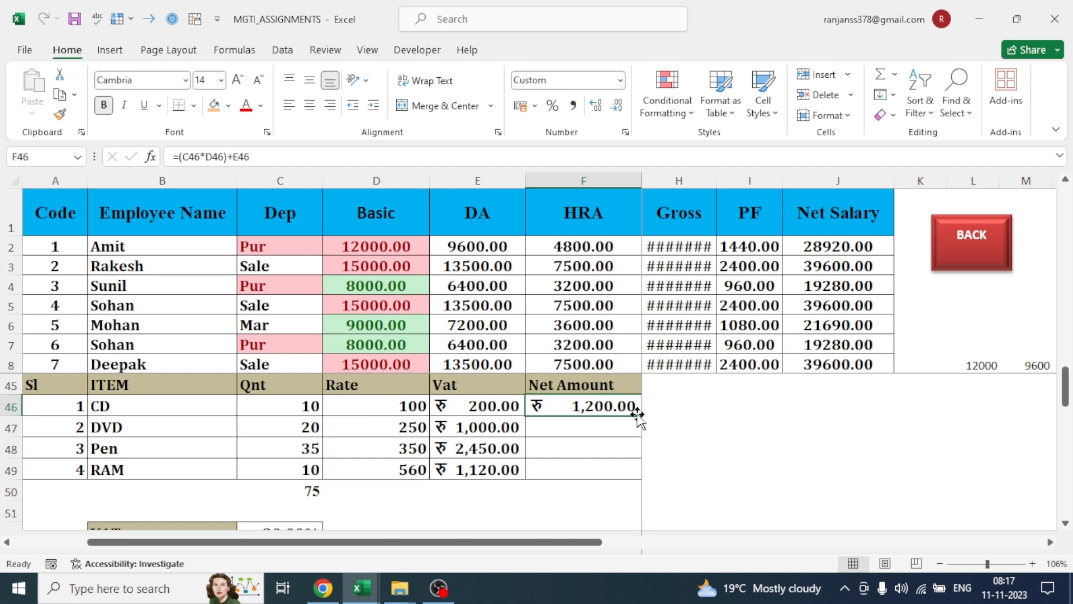
left_click_drag(642, 415, 640, 470)
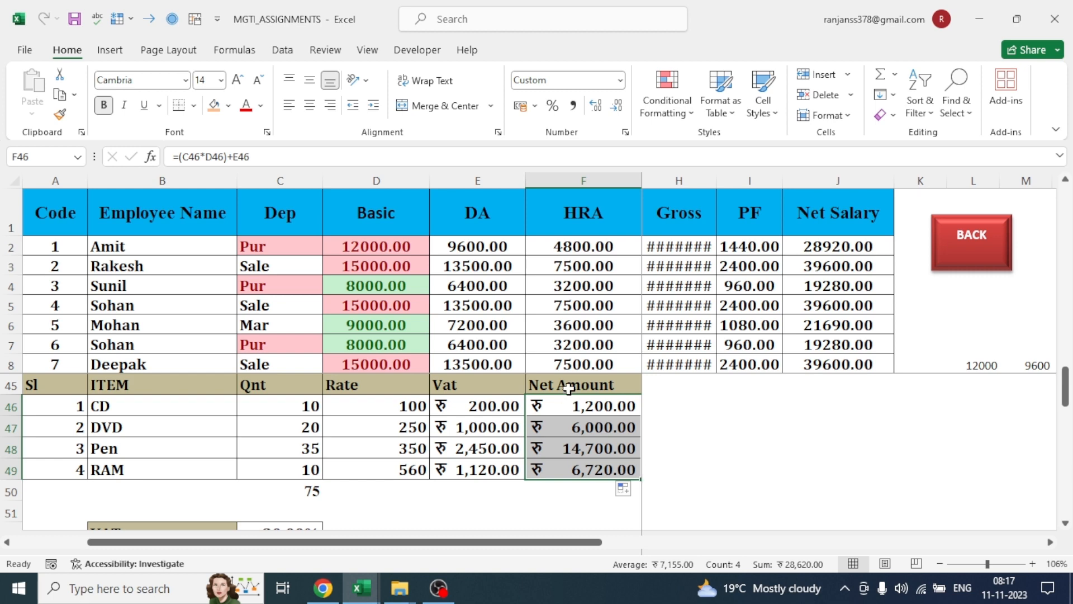
left_click(667, 419)
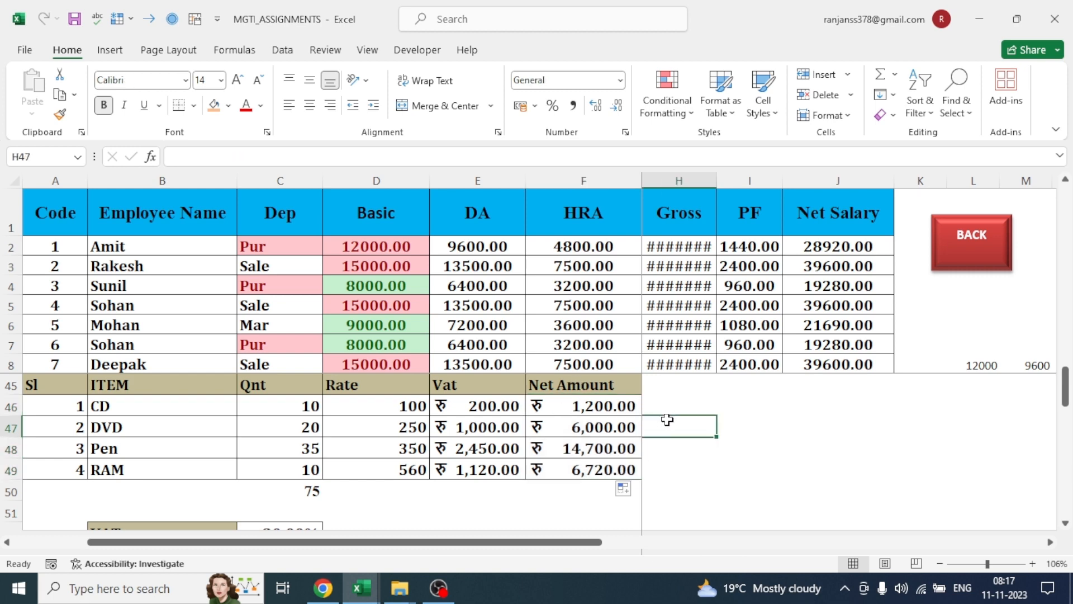
Step: Clear the existing Kolkata commission value in C59 of the Q. 17 table
left_click_drag(1067, 391, 1067, 398)
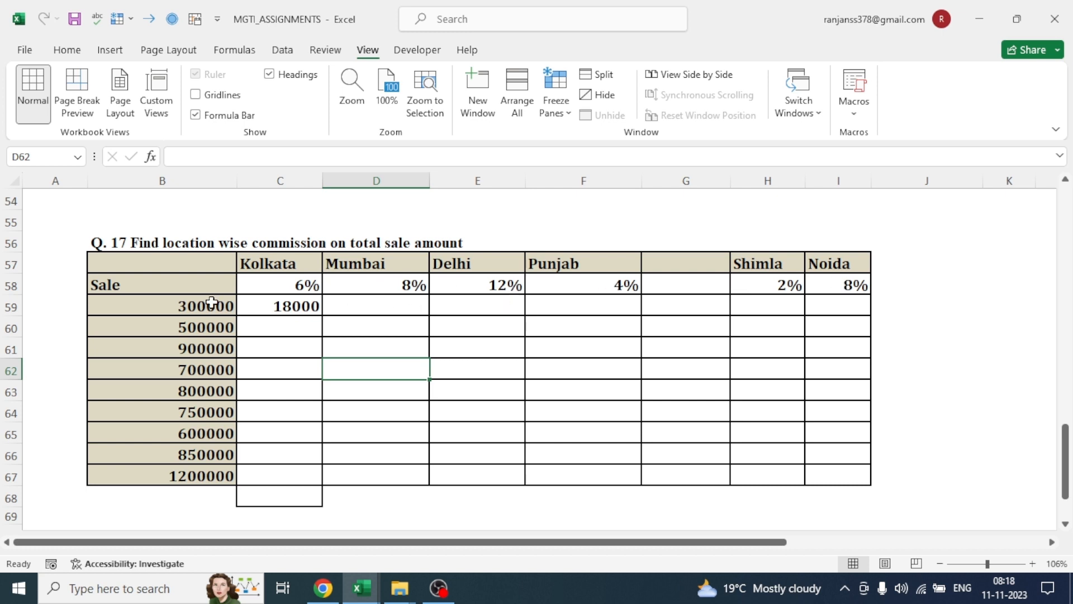
left_click(293, 306)
key("Delete")
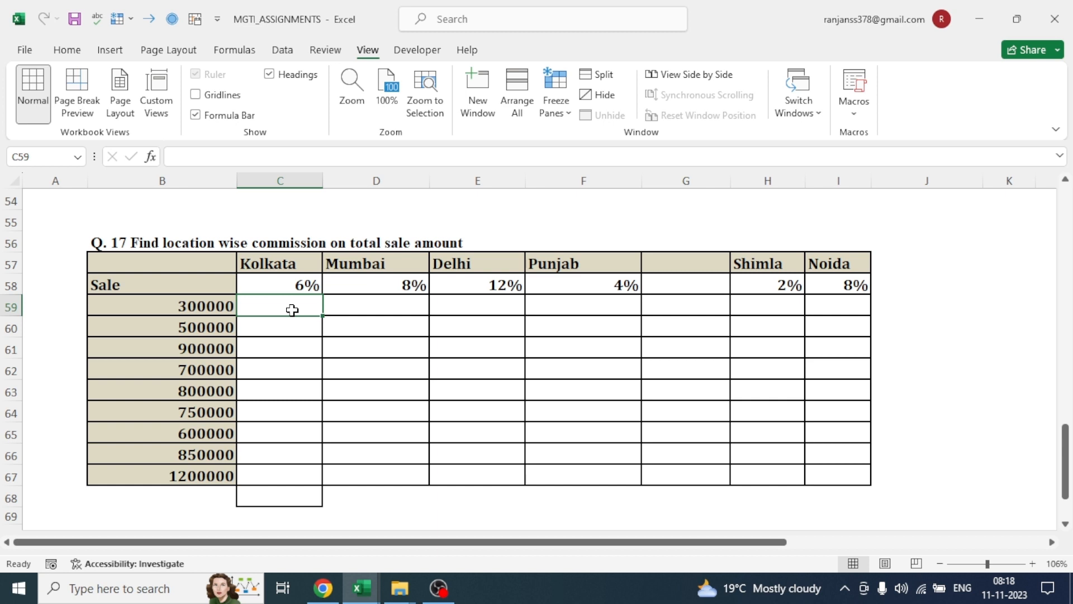
Step: Enter the Kolkata commission formula =B59*$C$58 in C59 for the first sale amount
left_click(287, 285)
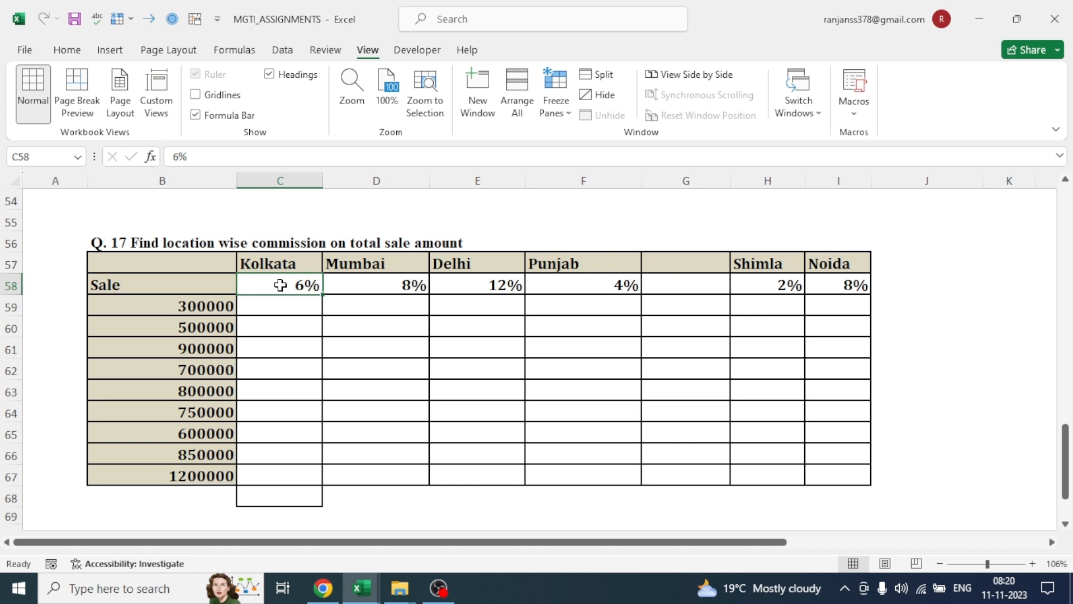
left_click(278, 307)
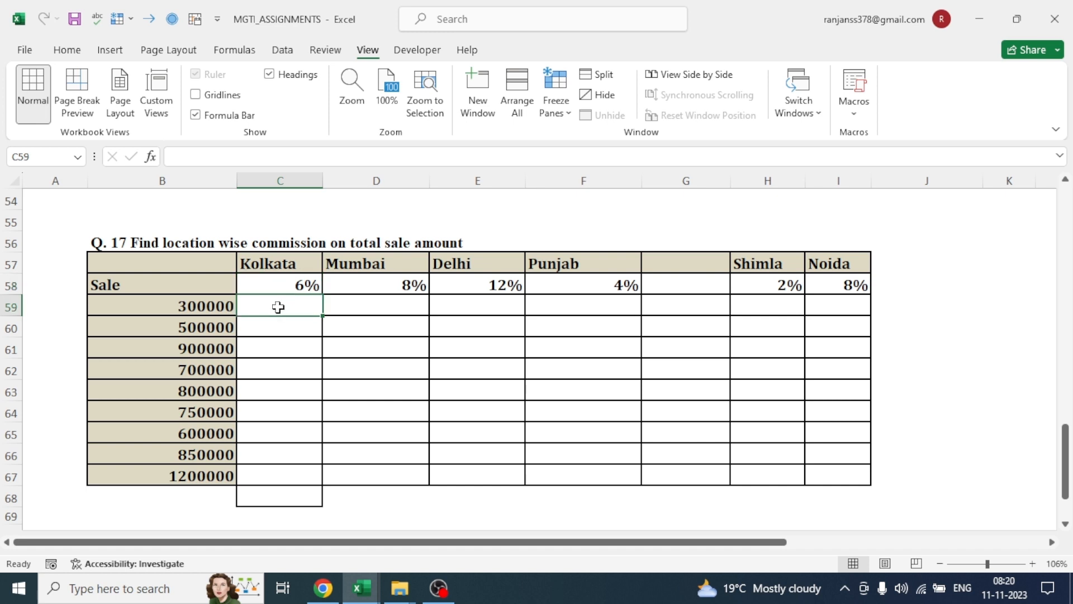
type("=")
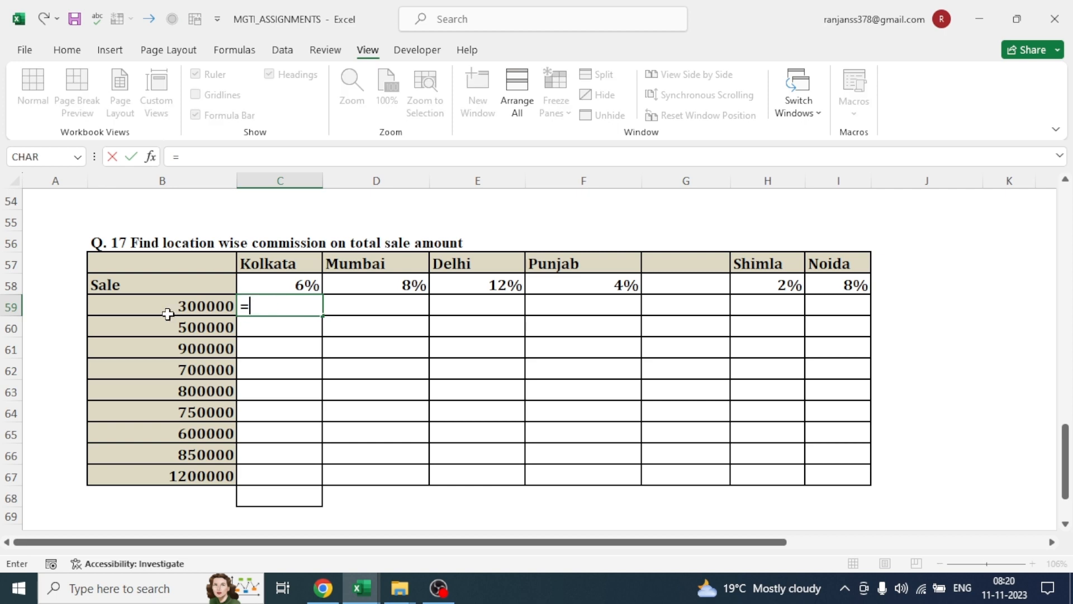
left_click(193, 312)
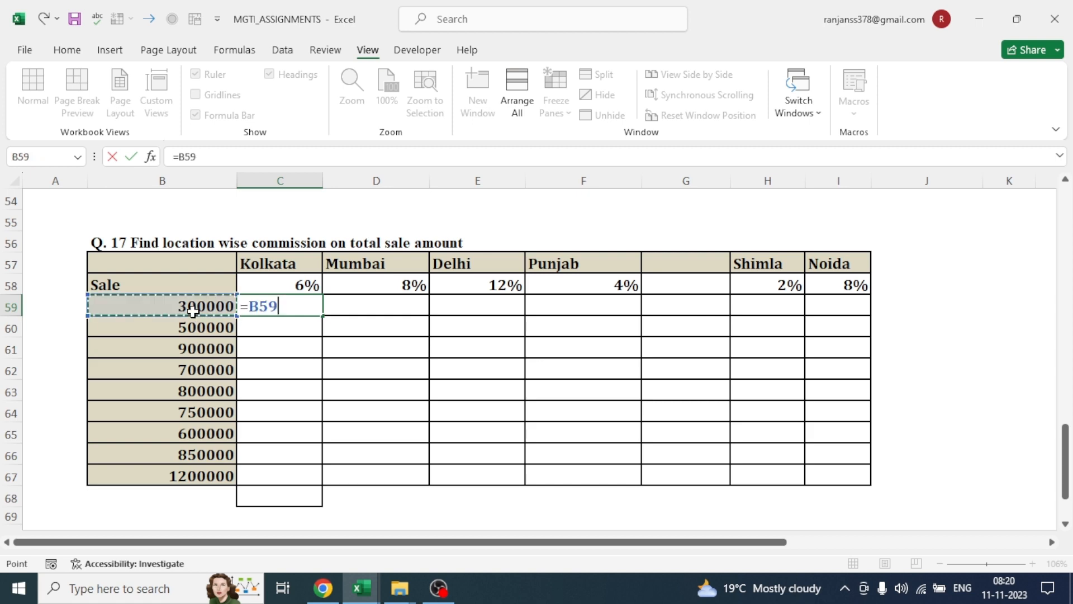
type("*")
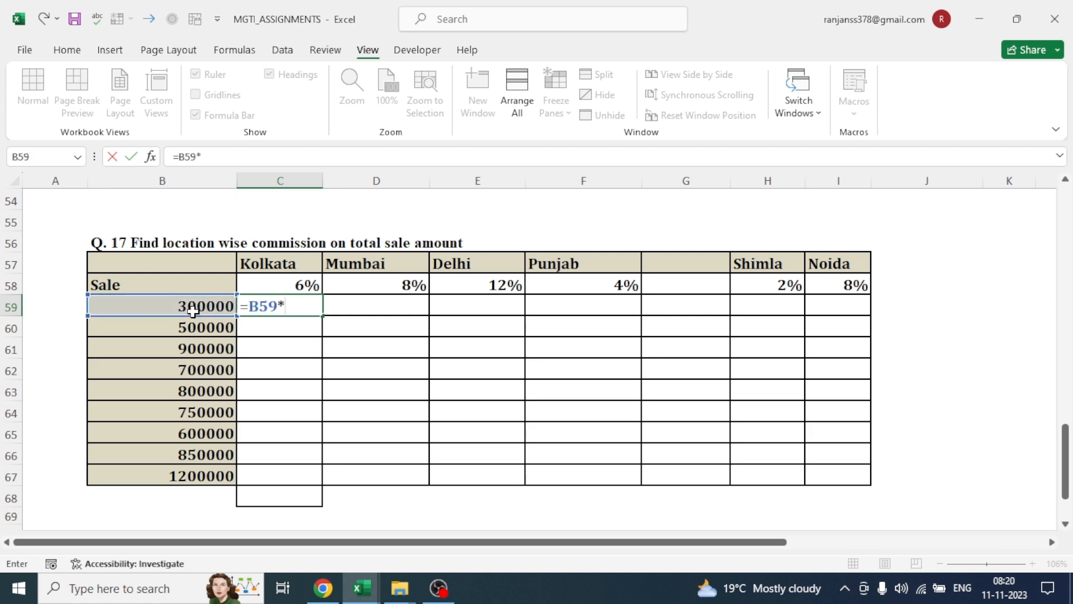
left_click(295, 287)
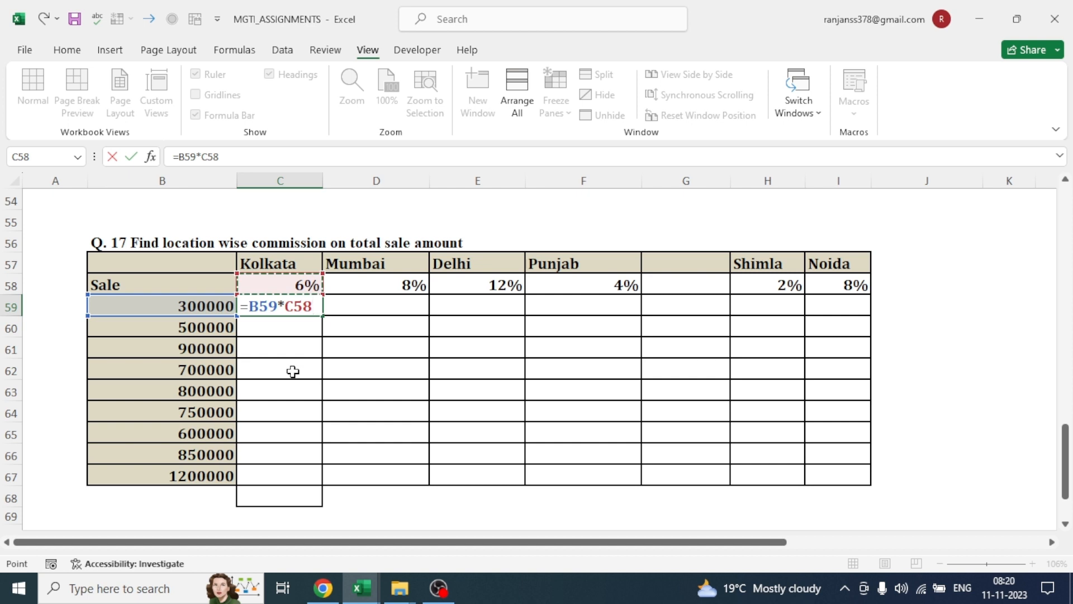
key("F4")
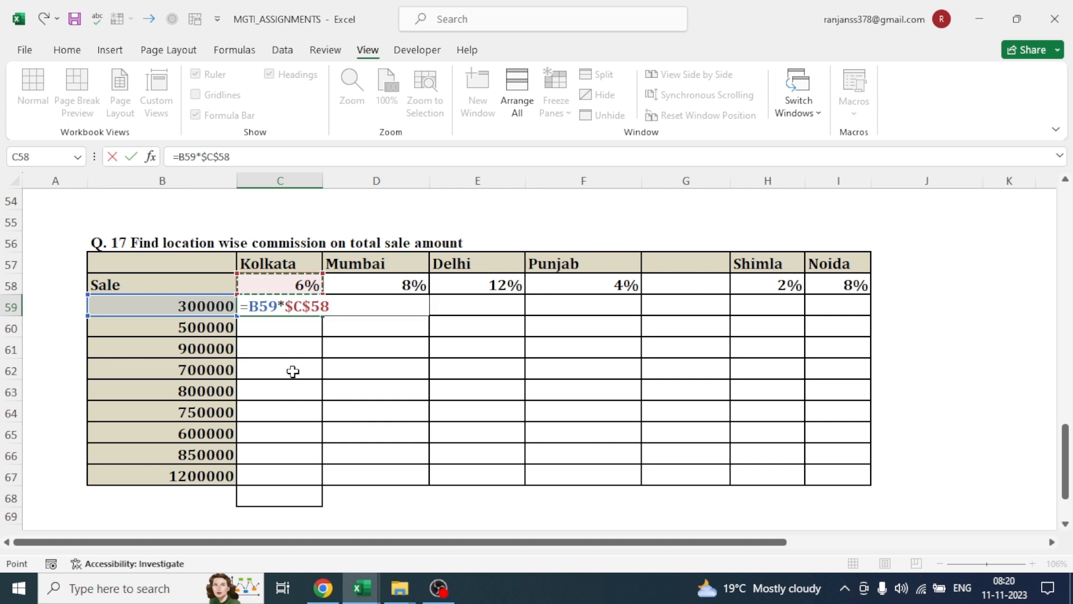
key("Return")
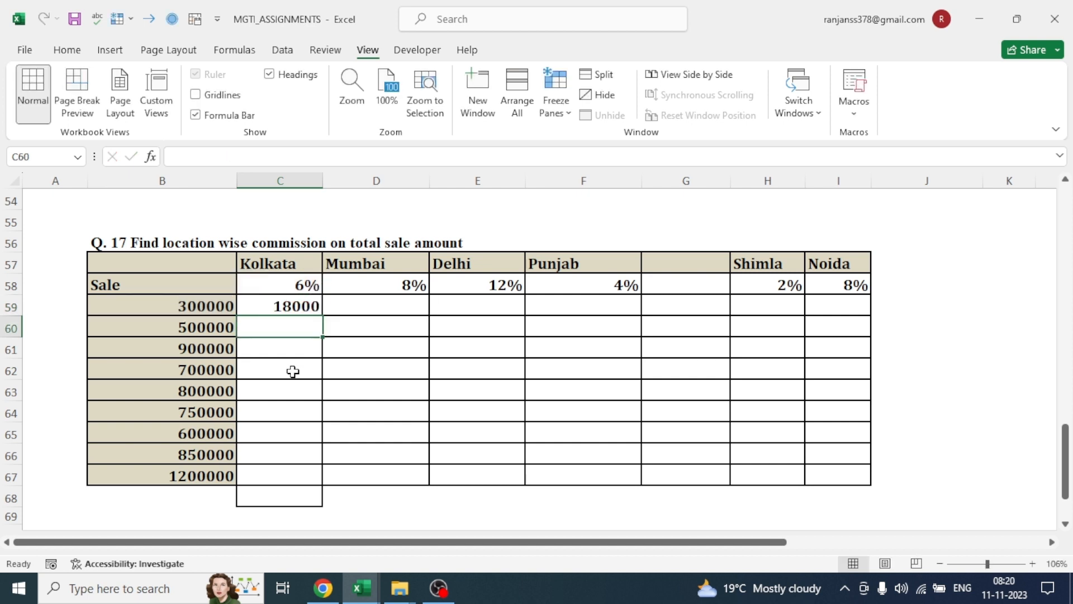
key("Up")
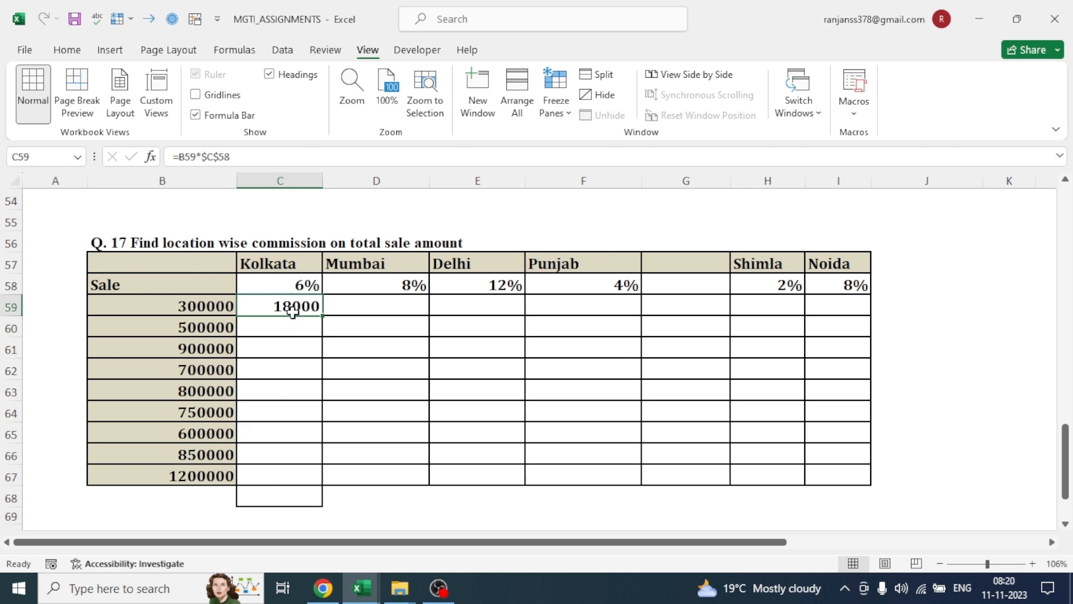
Step: Fill the whole Kolkata commission range C59:C67 with the formula =B59*$C$58, keeping the rate reference absolute
left_click_drag(295, 311, 297, 475)
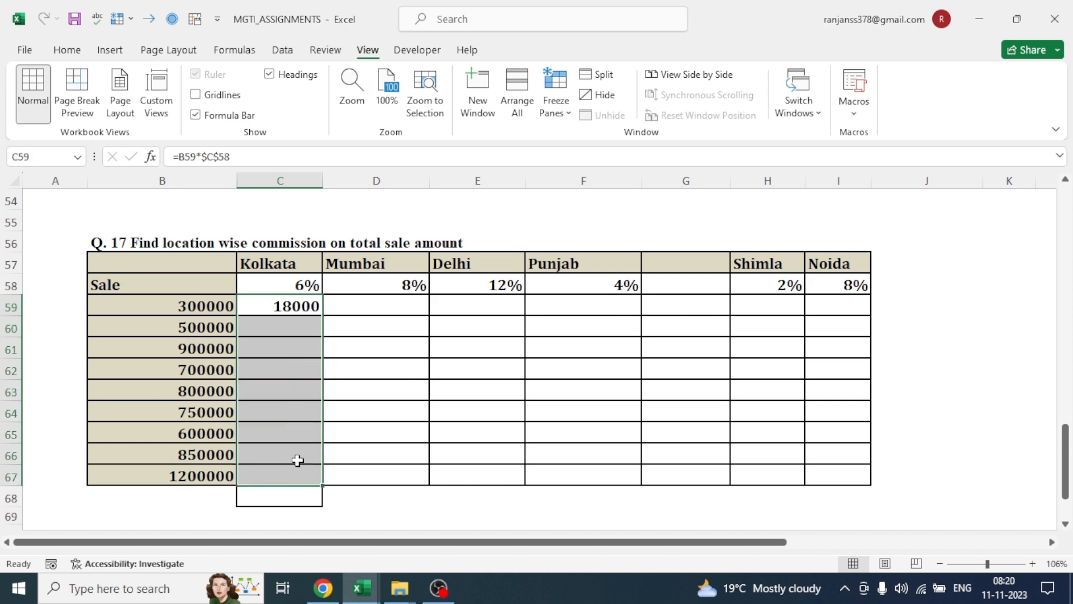
type("=")
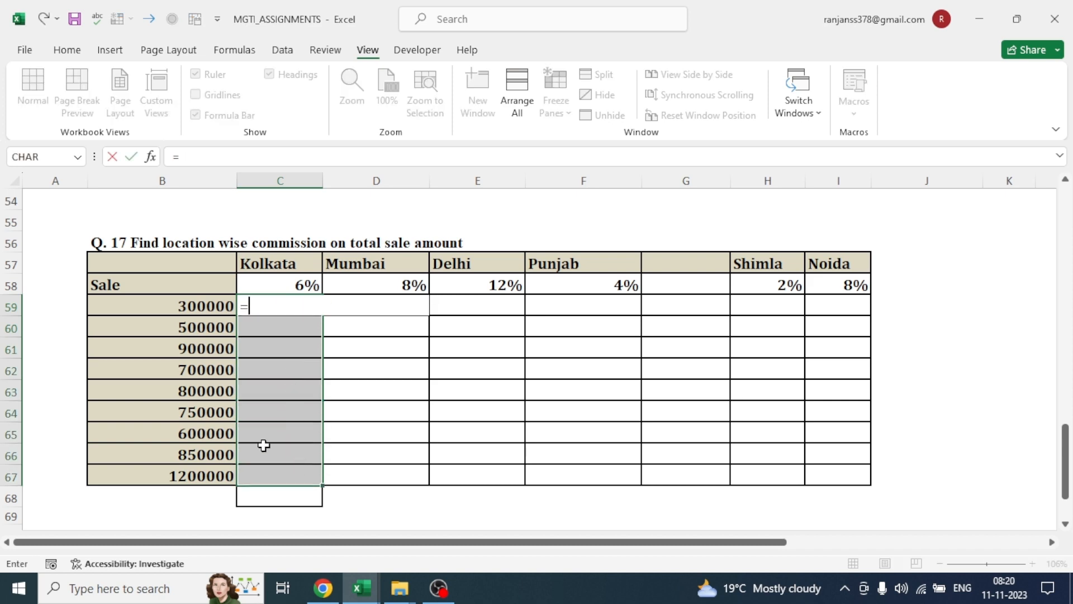
left_click(196, 309)
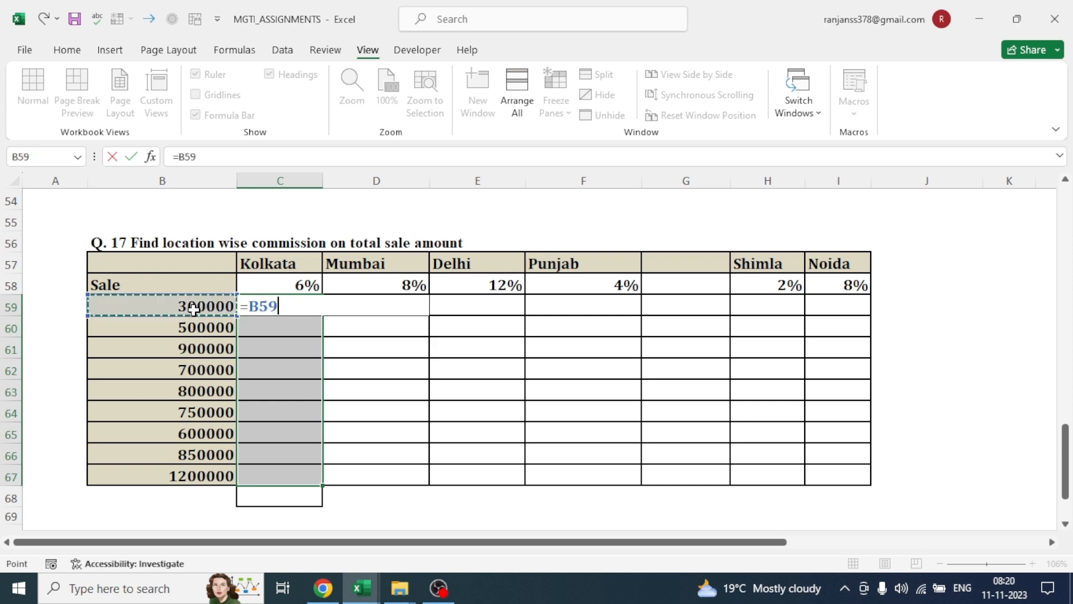
type("*")
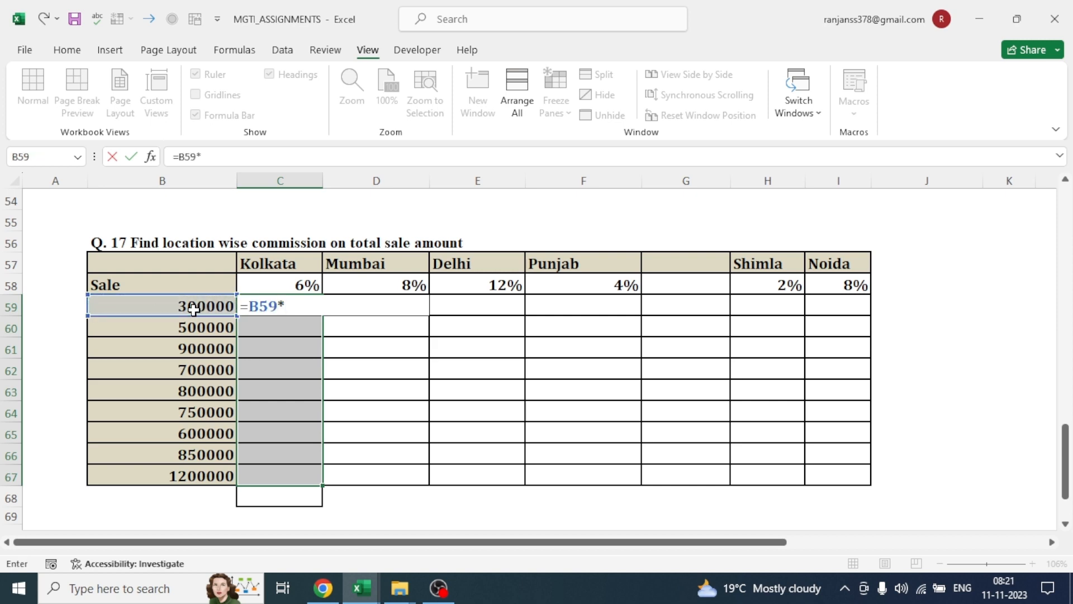
left_click(294, 285)
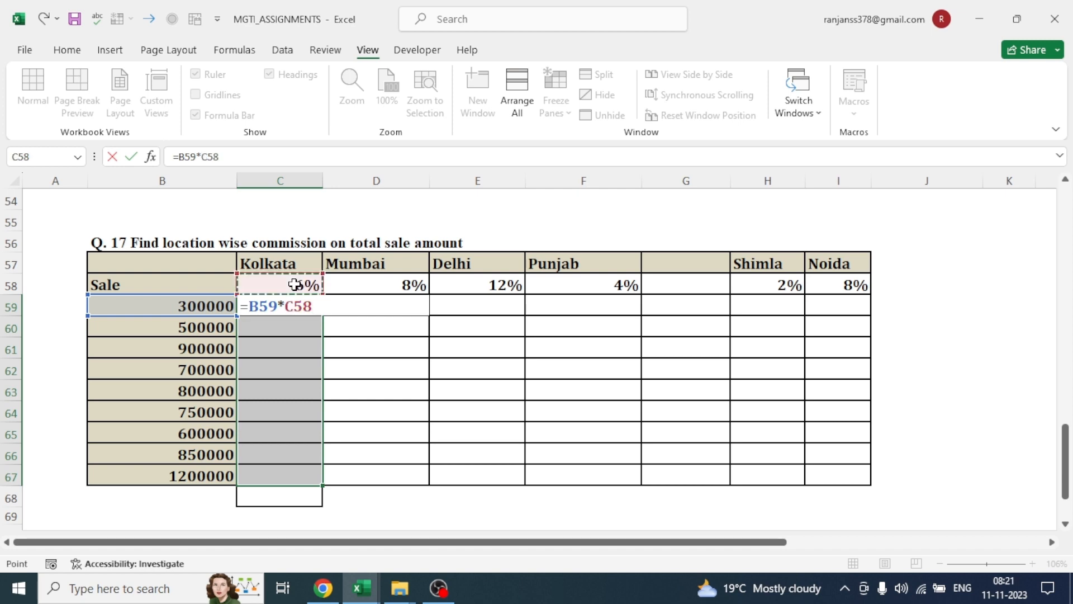
key("F4")
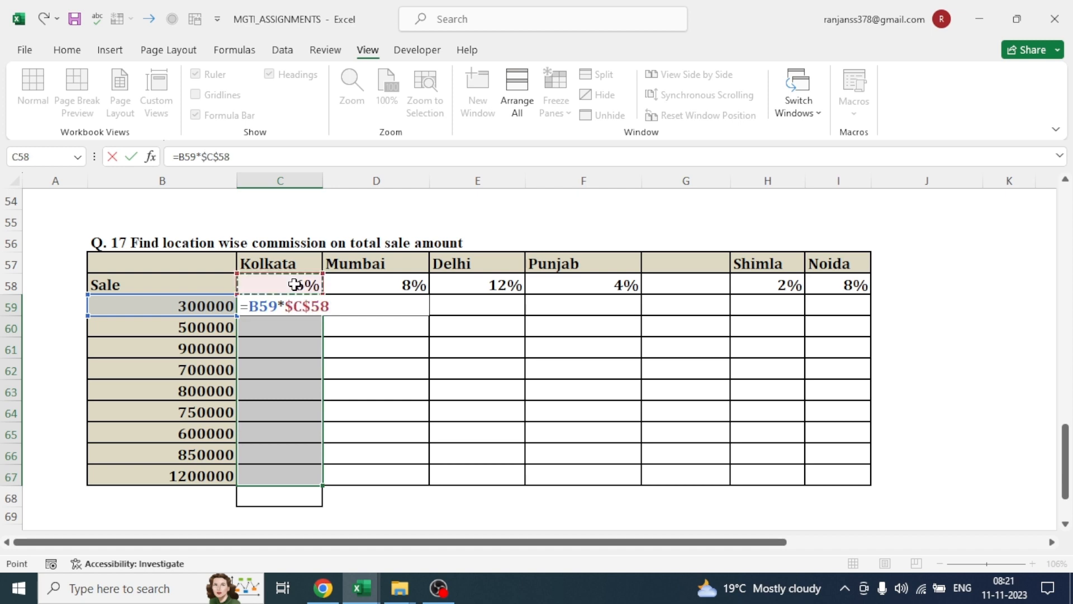
key("ctrl+Return")
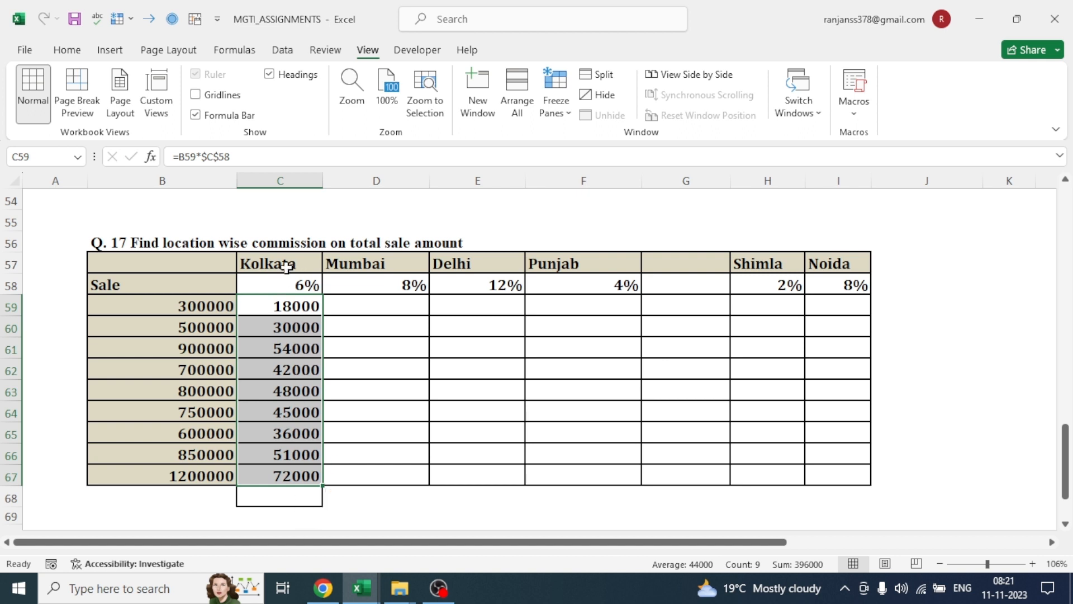
left_click(378, 506)
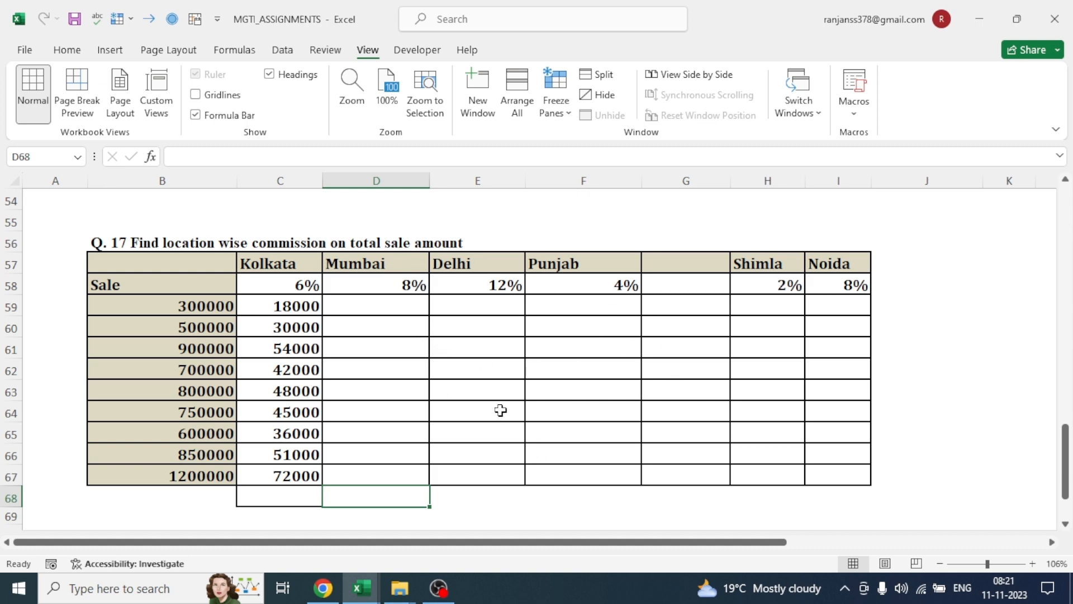
left_click_drag(1067, 448, 1069, 206)
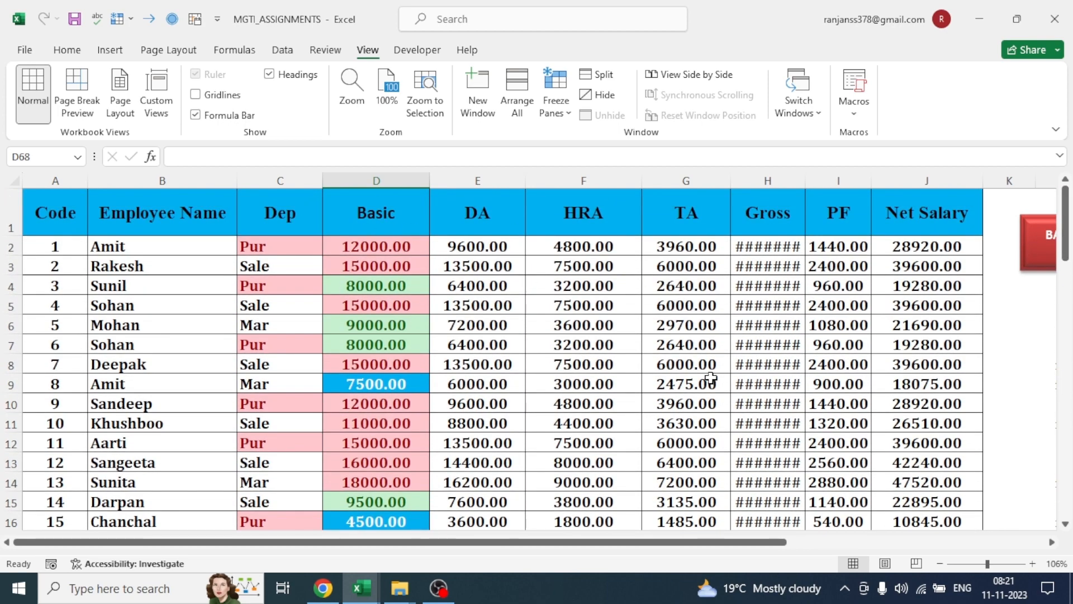
left_click(800, 185)
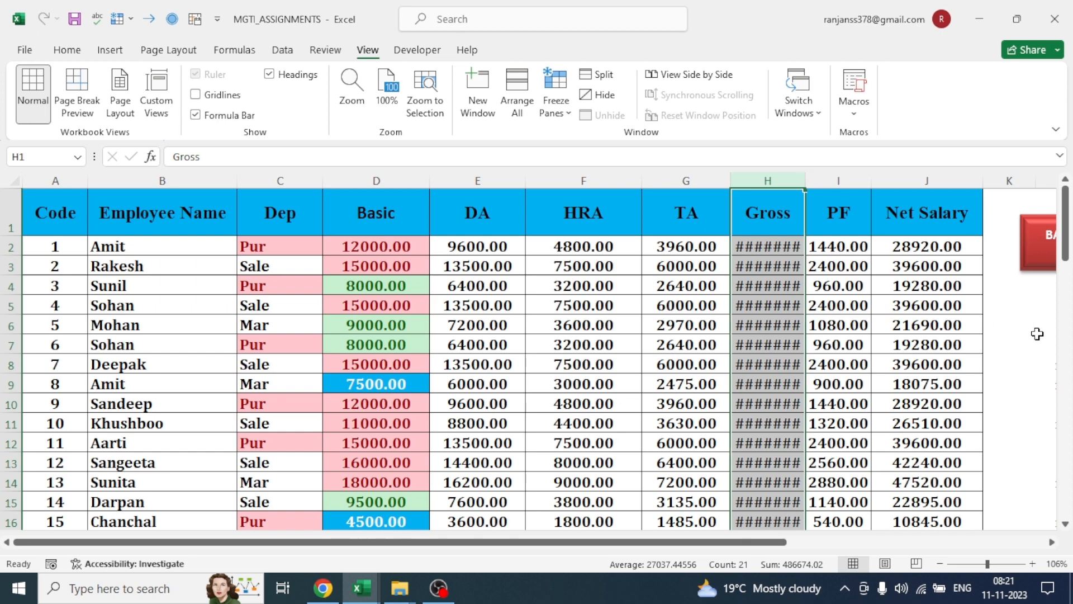
left_click(1018, 330)
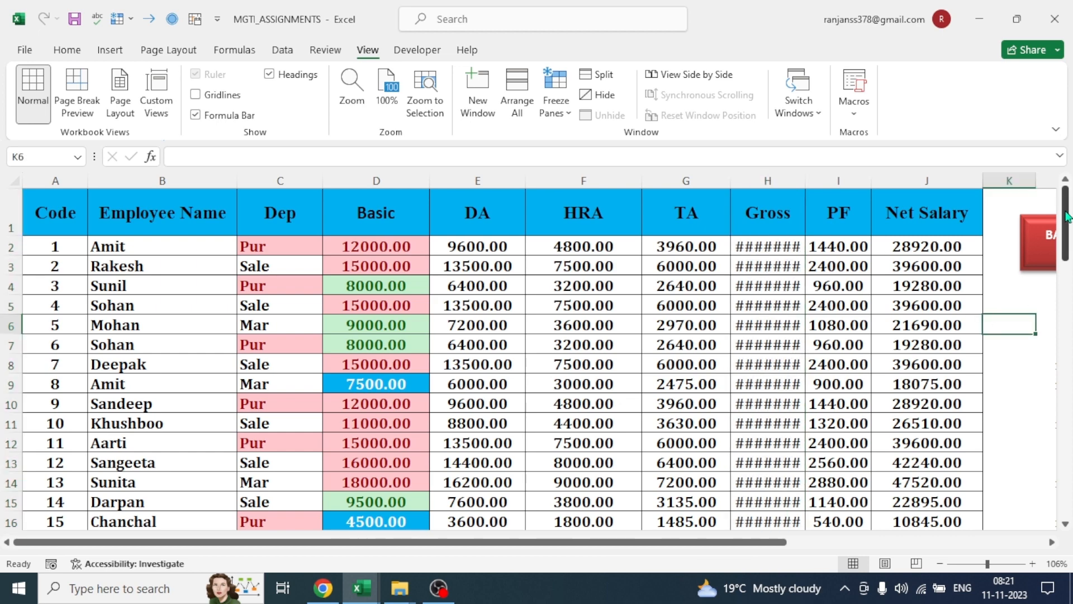
left_click_drag(1066, 224, 1065, 400)
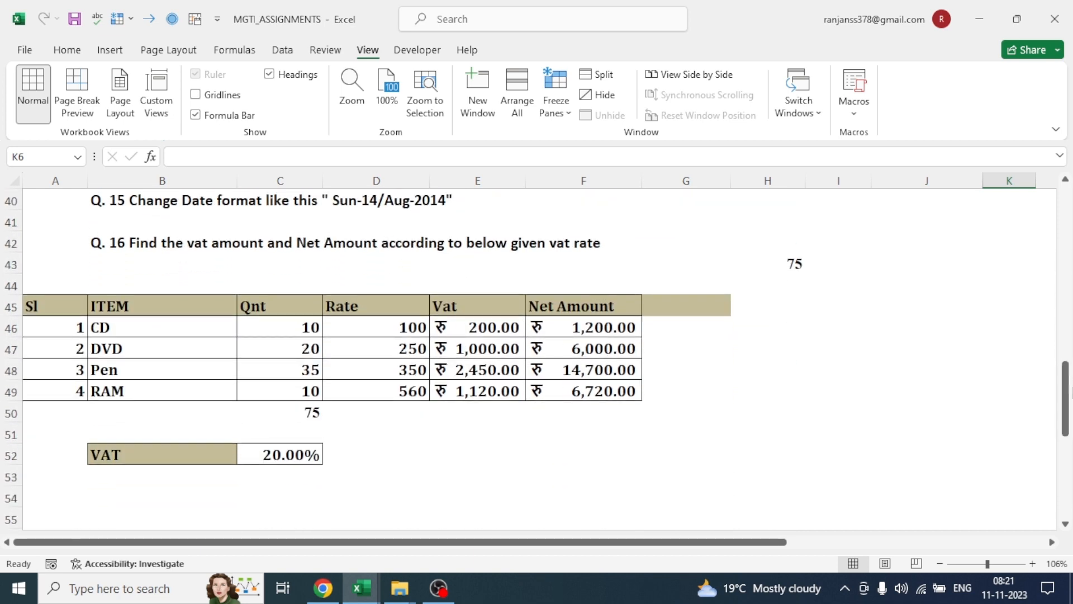